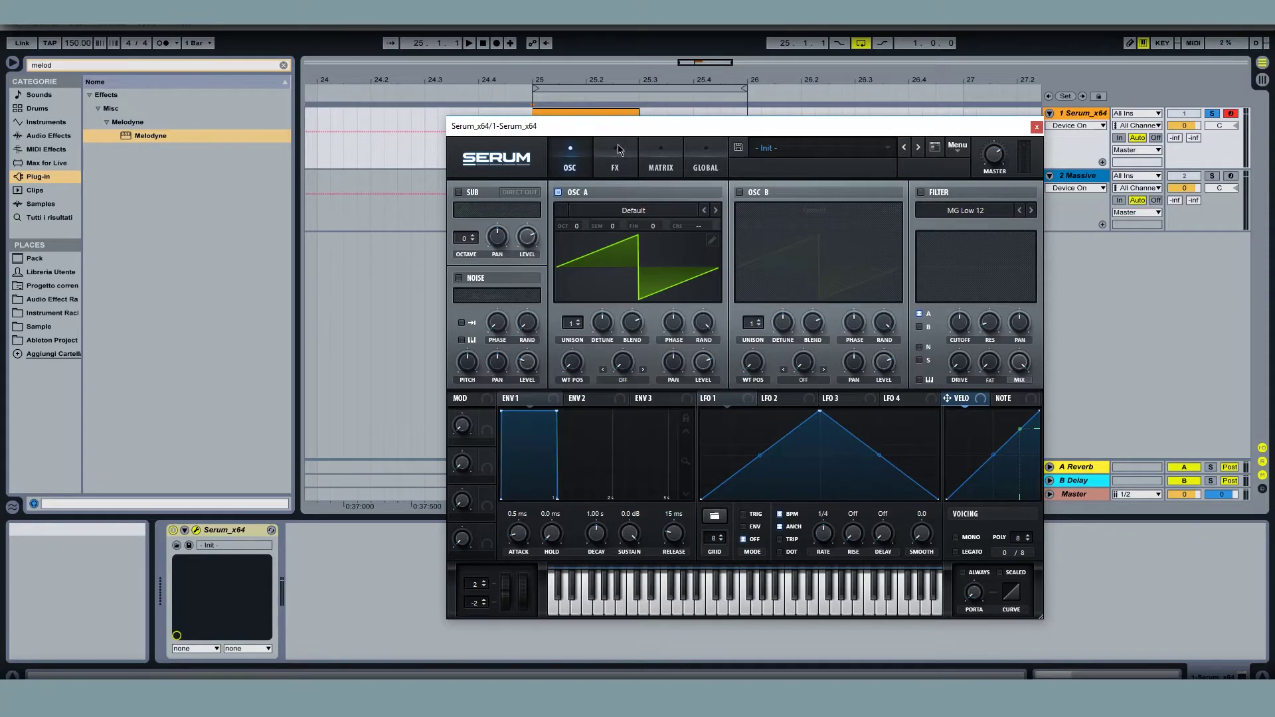
{"action": "left_click_drag", "start_coordinate": [625, 135], "coordinate": [636, 135]}
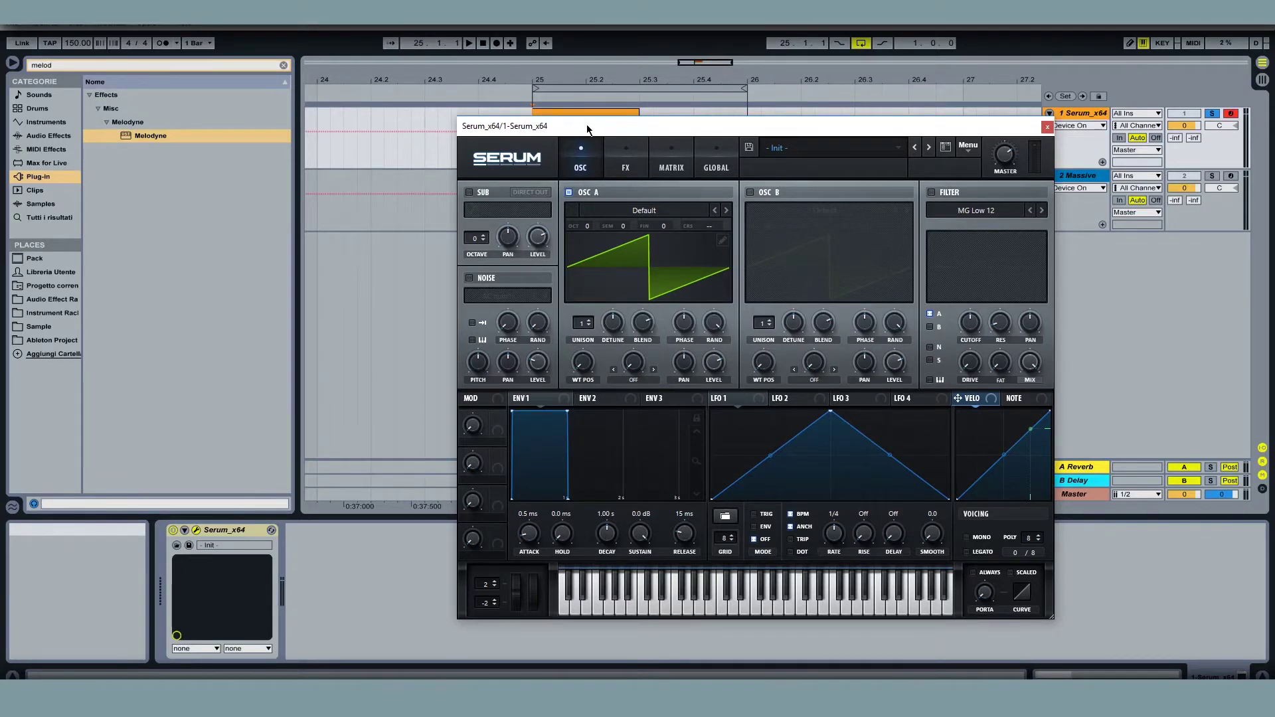
{"action": "left_click_drag", "start_coordinate": [587, 128], "coordinate": [676, 170]}
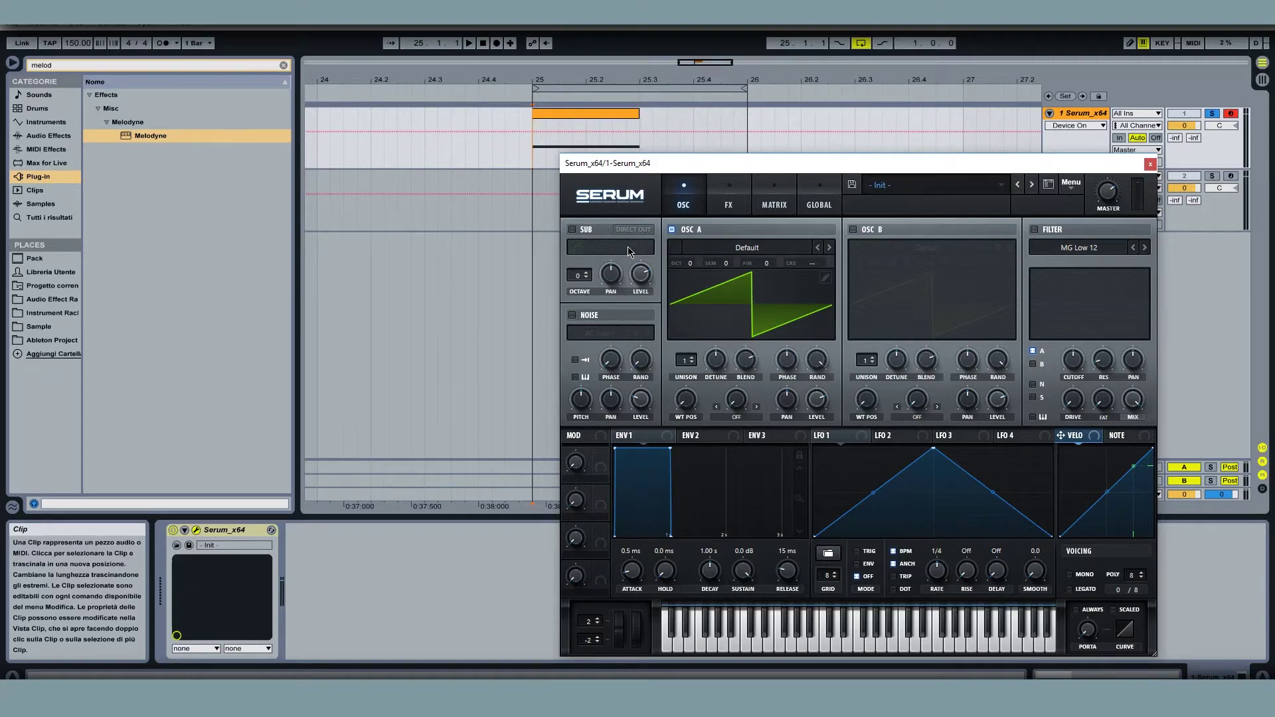
{"action": "left_click", "coordinate": [758, 249]}
{"action": "left_click_drag", "start_coordinate": [759, 160], "coordinate": [664, 136]}
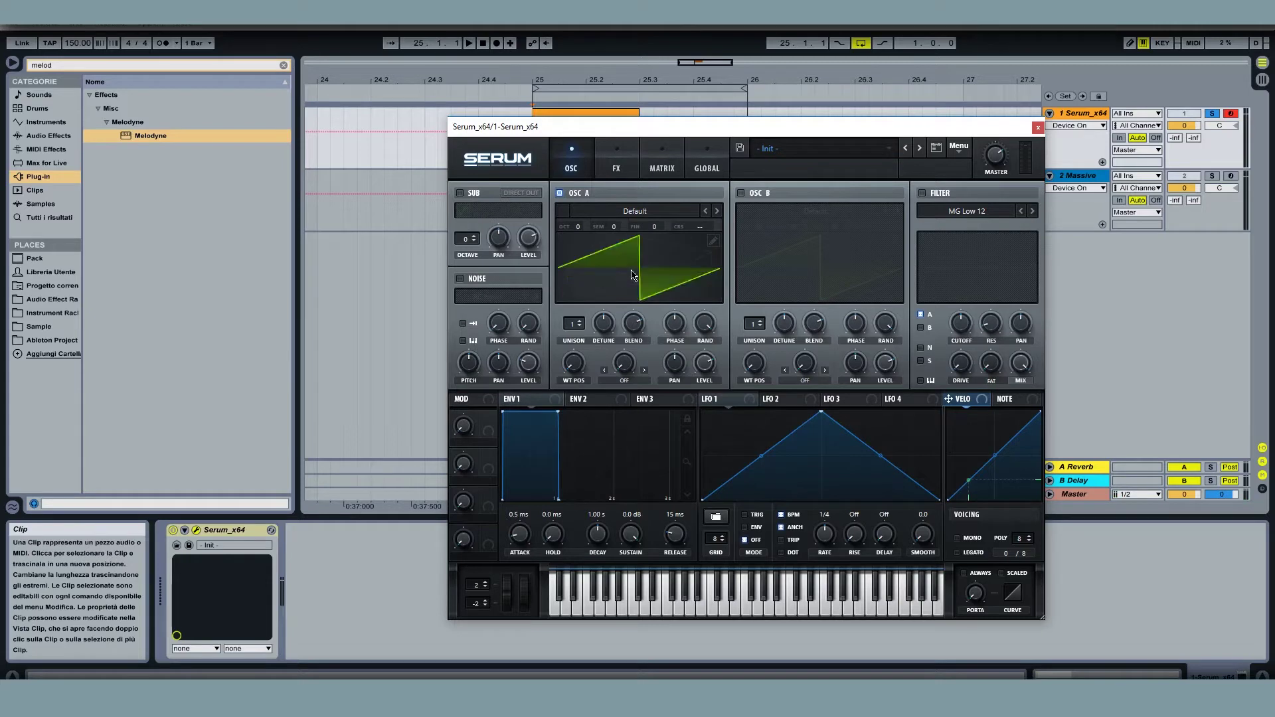
Step: Turn off oscillator A in Serum and enable the sub oscillator, keeping the MIDI clip in the arrangement uncovered
{"action": "left_click", "coordinate": [571, 197]}
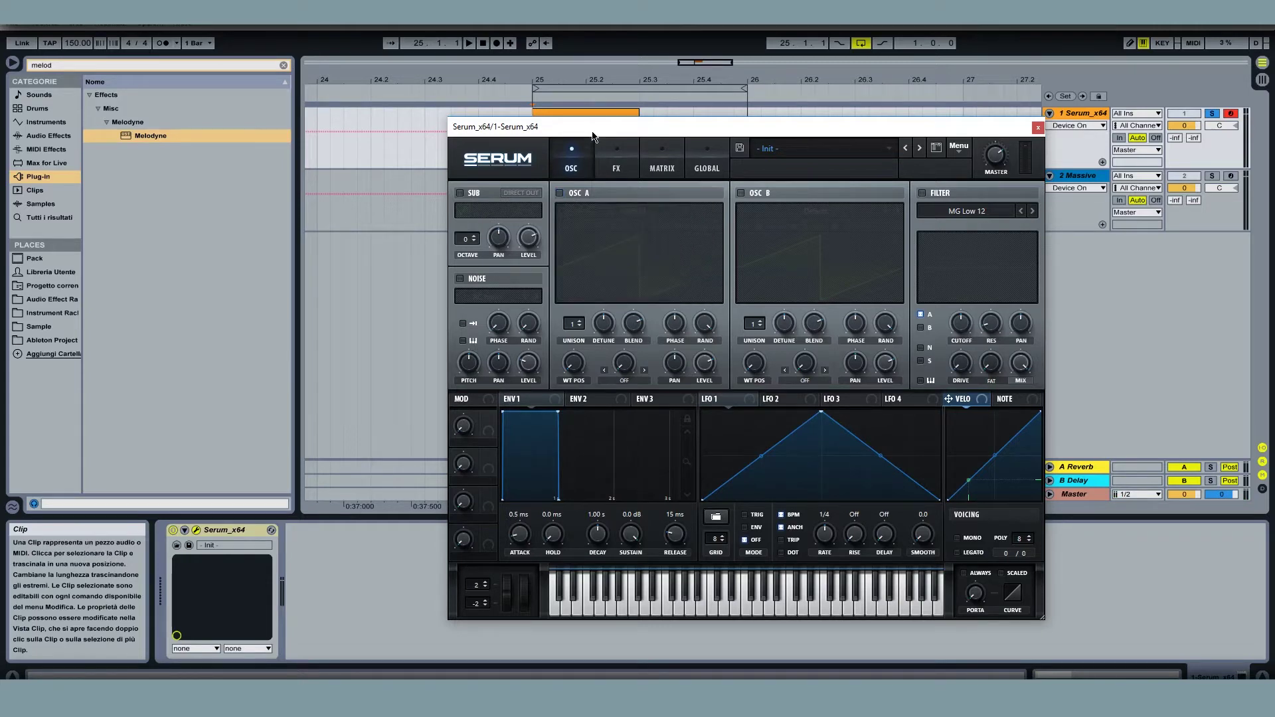
{"action": "left_click_drag", "start_coordinate": [599, 131], "coordinate": [668, 131]}
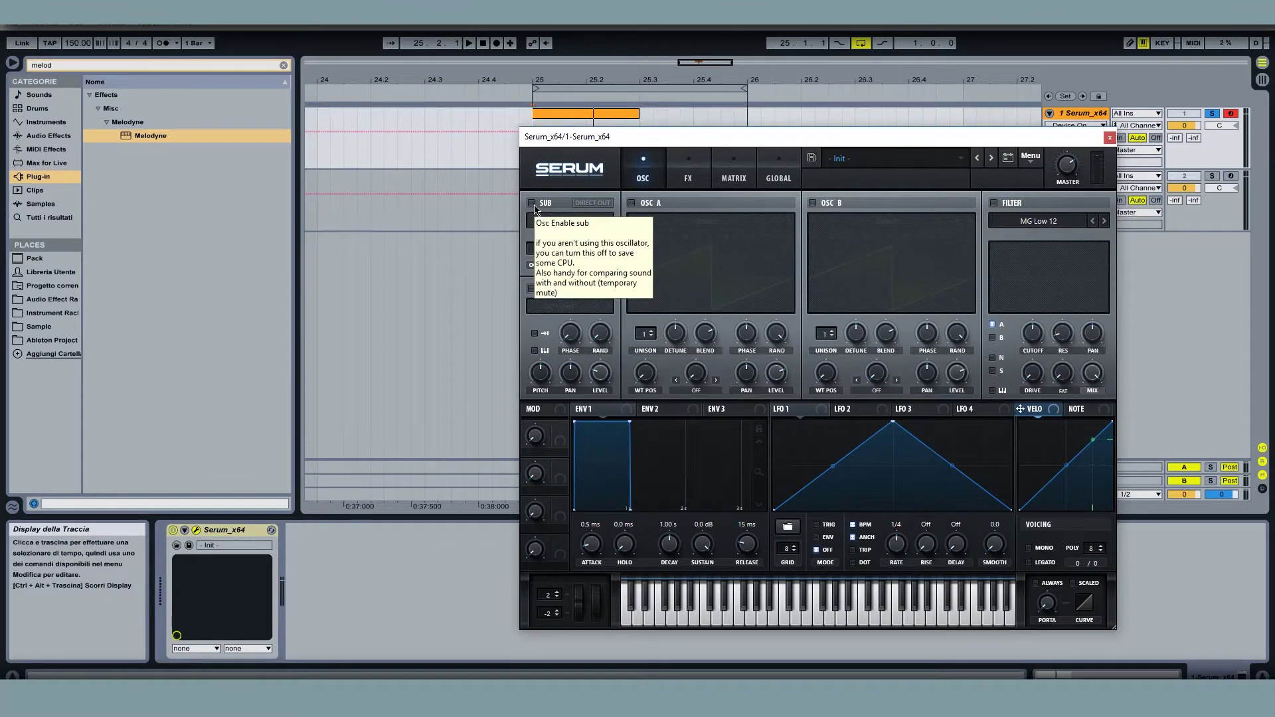
{"action": "left_click", "coordinate": [531, 202]}
{"action": "left_click_drag", "start_coordinate": [621, 146], "coordinate": [766, 144]}
Step: Play and stop the arrangement loop to listen to the sub oscillator on its own
{"action": "key", "text": "space"}
{"action": "key", "text": "space"}
{"action": "key", "text": "space"}
{"action": "key", "text": "space"}
{"action": "key", "text": "space"}
Step: Open the Serum track's MIDI clip, transpose its note up one octave to F1 and audition it
{"action": "double_click", "coordinate": [611, 114]}
{"action": "left_click_drag", "start_coordinate": [440, 447], "coordinate": [455, 499]}
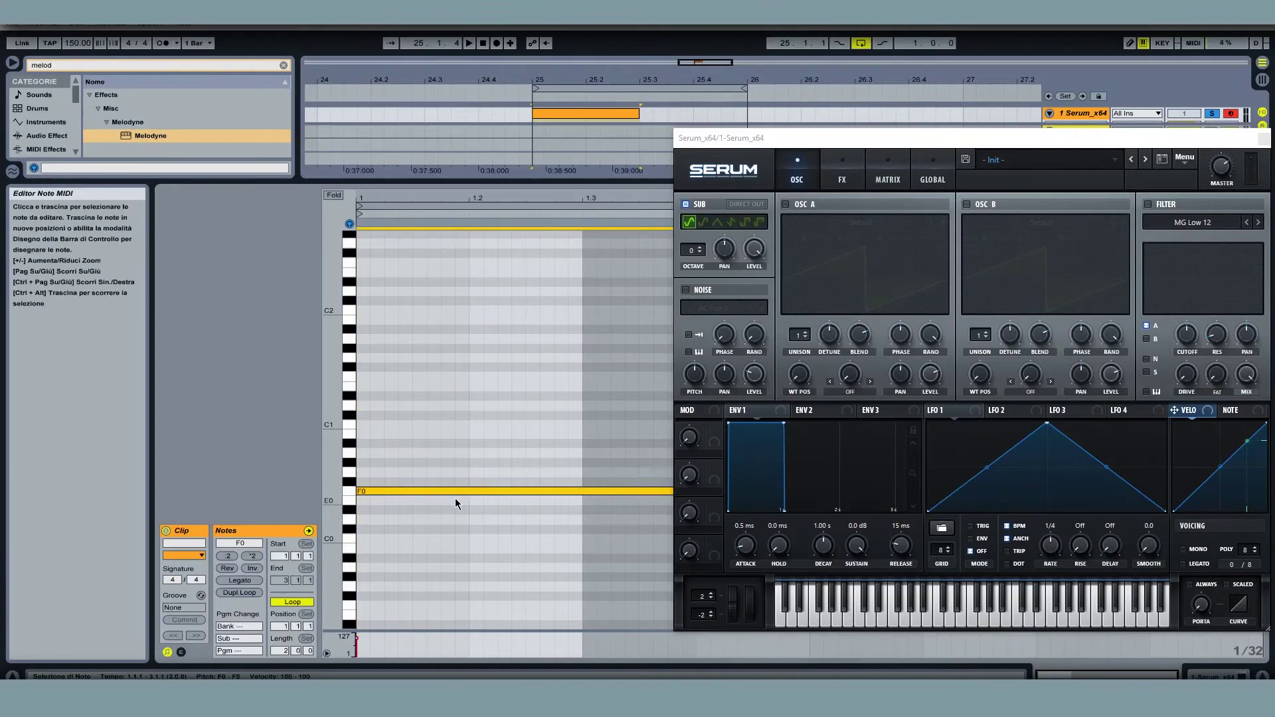
{"action": "key", "text": "shift+Up"}
{"action": "key", "text": "space"}
{"action": "key", "text": "space"}
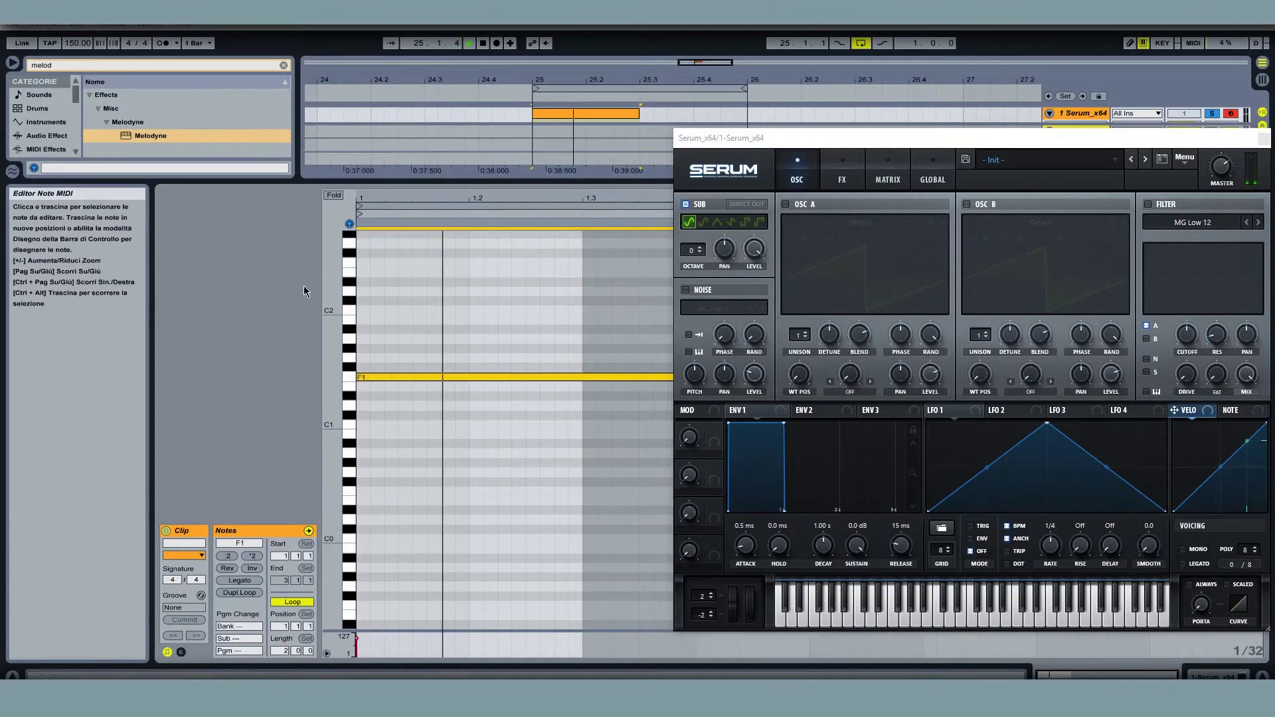
Step: Transpose the clip's note down to F0 for a listening comparison and bring it back up to F1
{"action": "left_click_drag", "start_coordinate": [383, 344], "coordinate": [426, 469]}
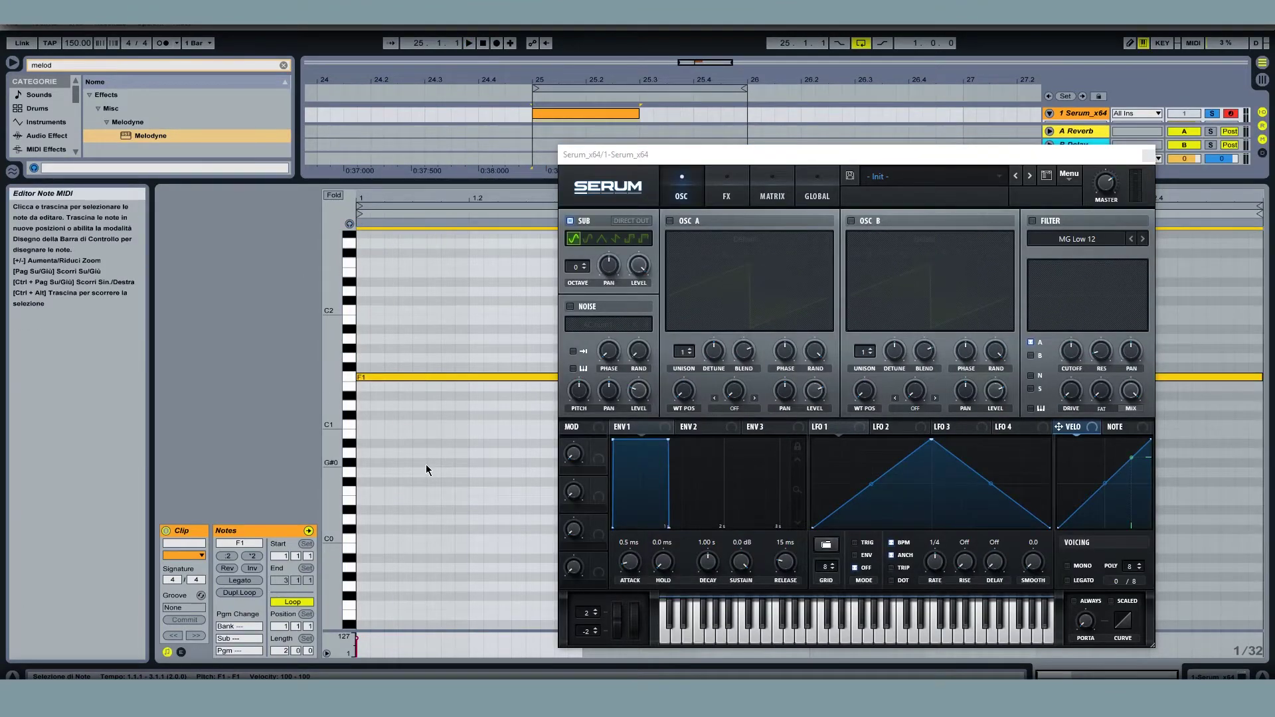
{"action": "key", "text": "shift+Down"}
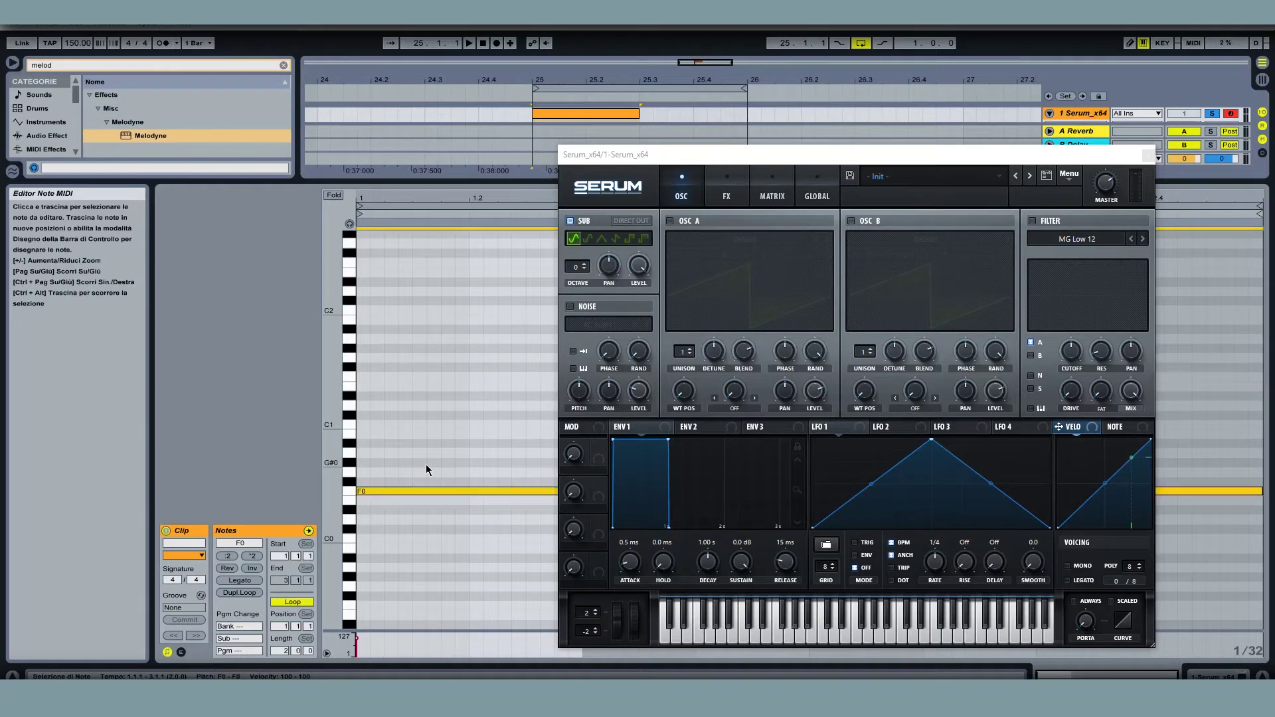
{"action": "key", "text": "space"}
{"action": "key", "text": "shift+Up"}
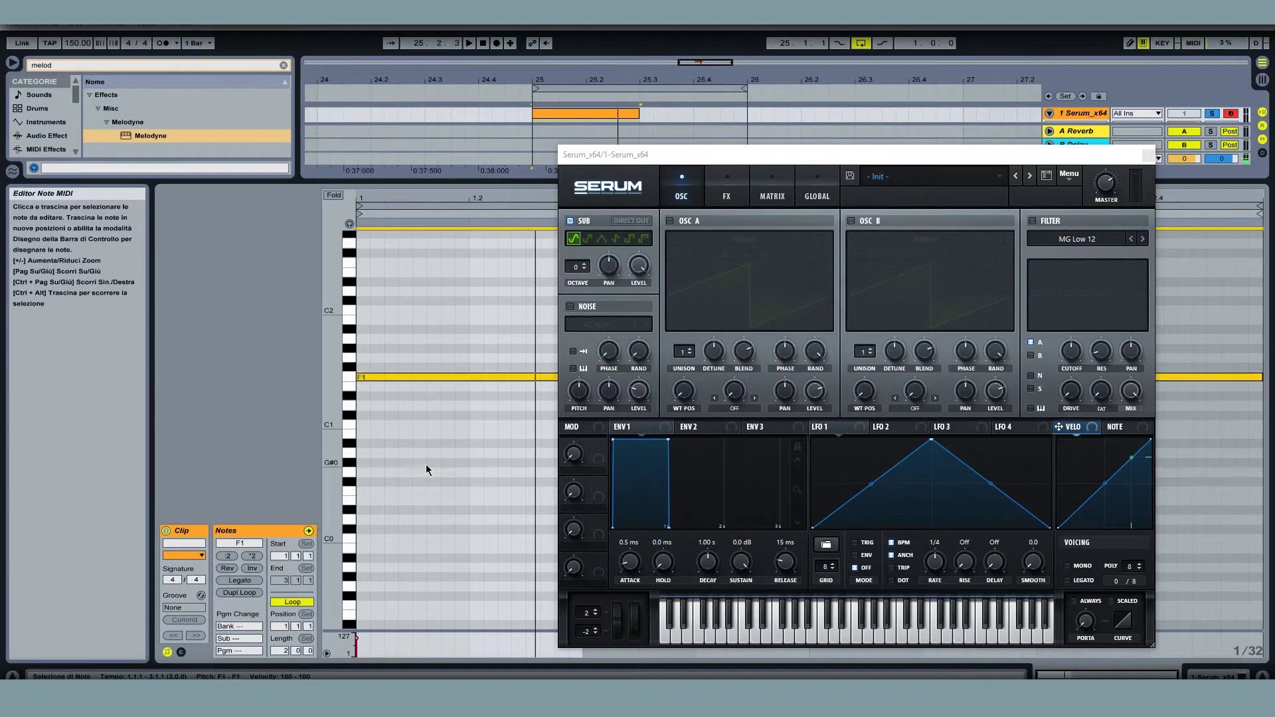
Step: Try the triangle, square and pulse waveforms on the sub oscillator and return it to the sine wave
{"action": "left_click_drag", "start_coordinate": [691, 159], "coordinate": [728, 161]}
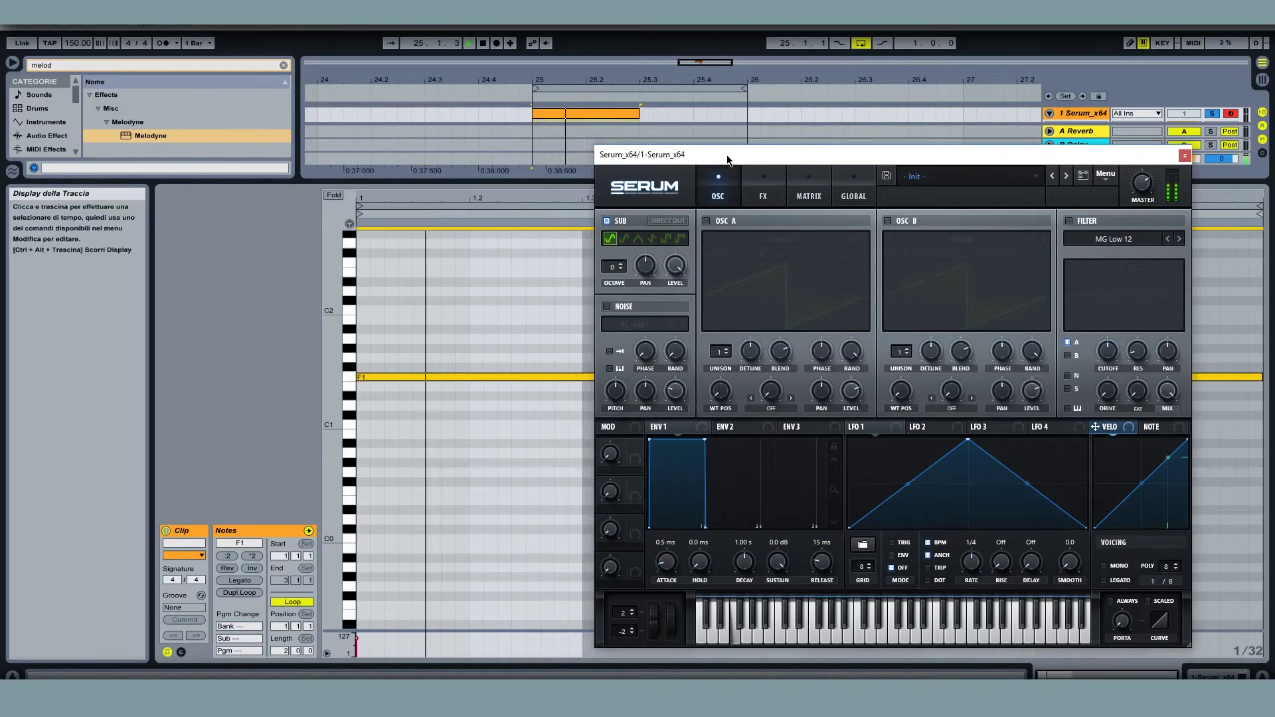
{"action": "left_click", "coordinate": [637, 238]}
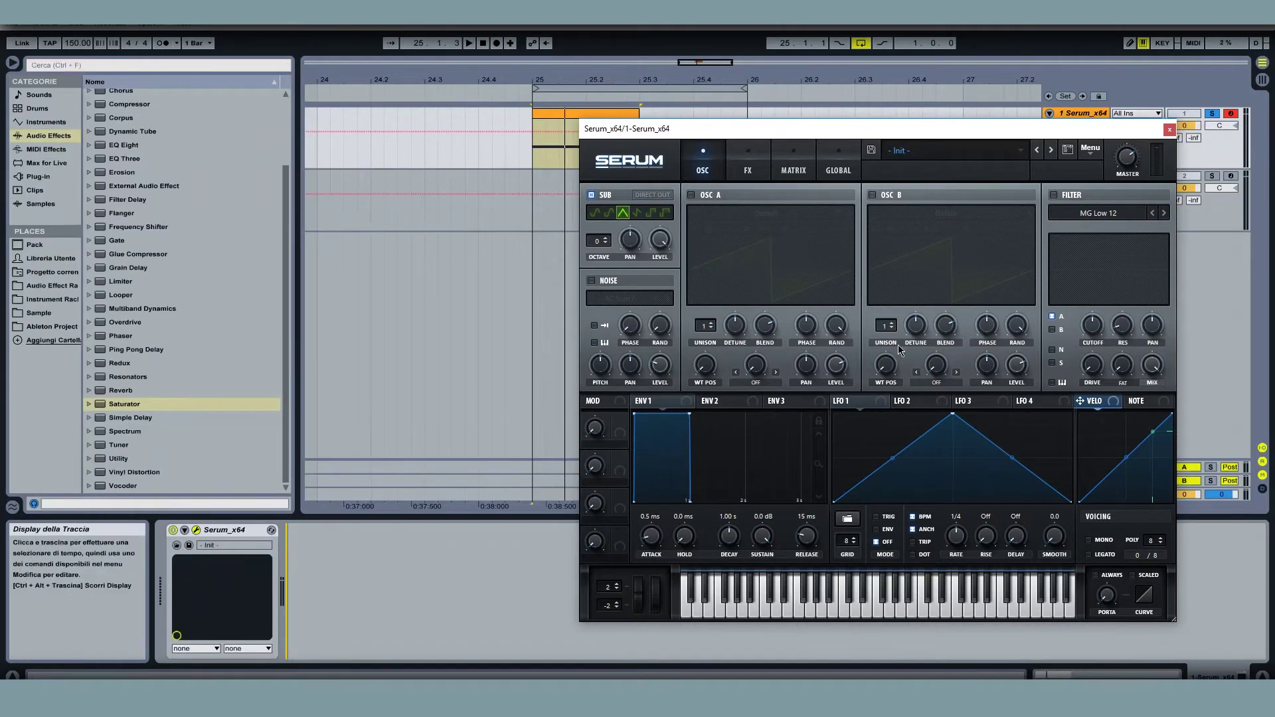
{"action": "left_click", "coordinate": [650, 213]}
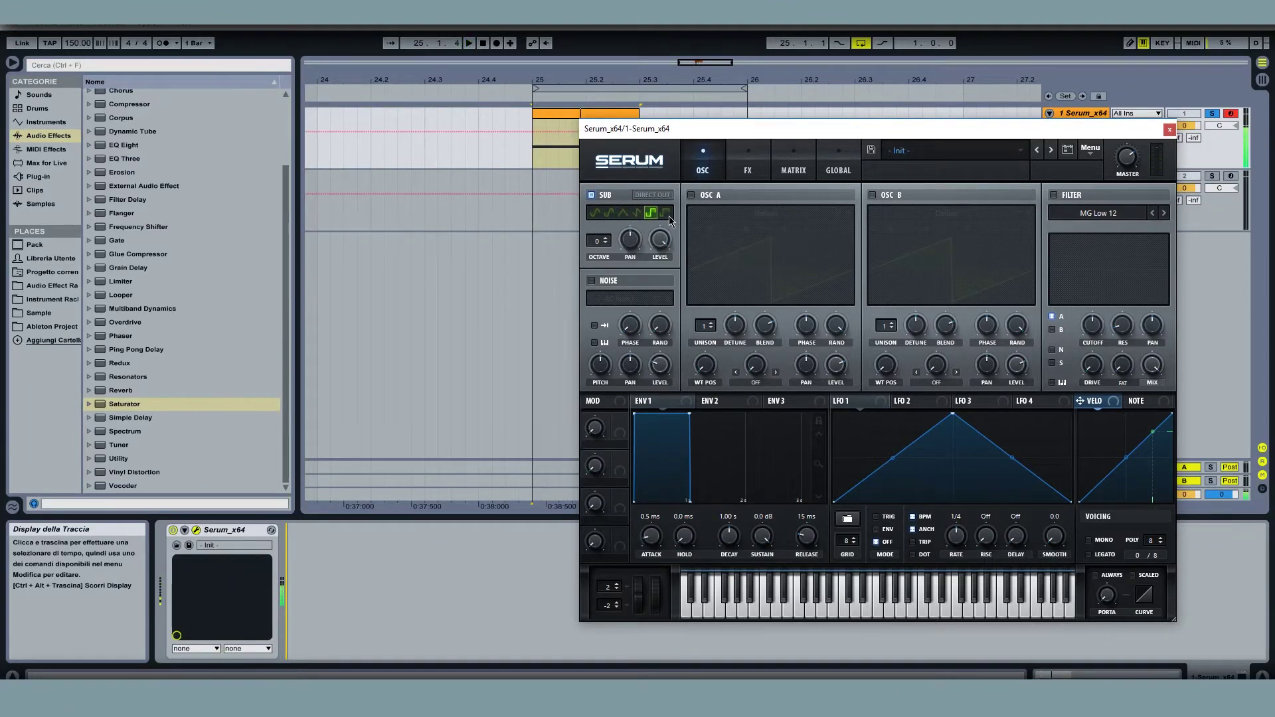
{"action": "left_click", "coordinate": [668, 216]}
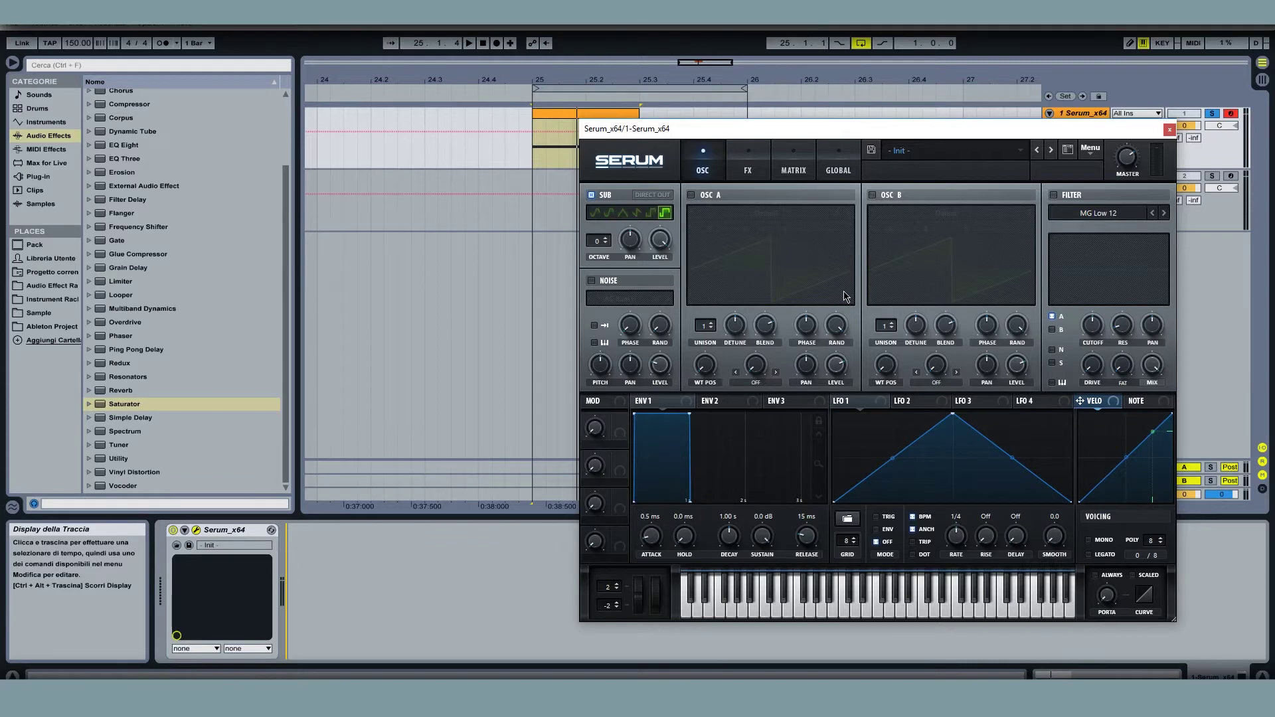
{"action": "left_click", "coordinate": [595, 213]}
Step: Move Serum clear of the clip and enable Direct Out for the sub oscillator
{"action": "left_click_drag", "start_coordinate": [773, 135], "coordinate": [766, 132]}
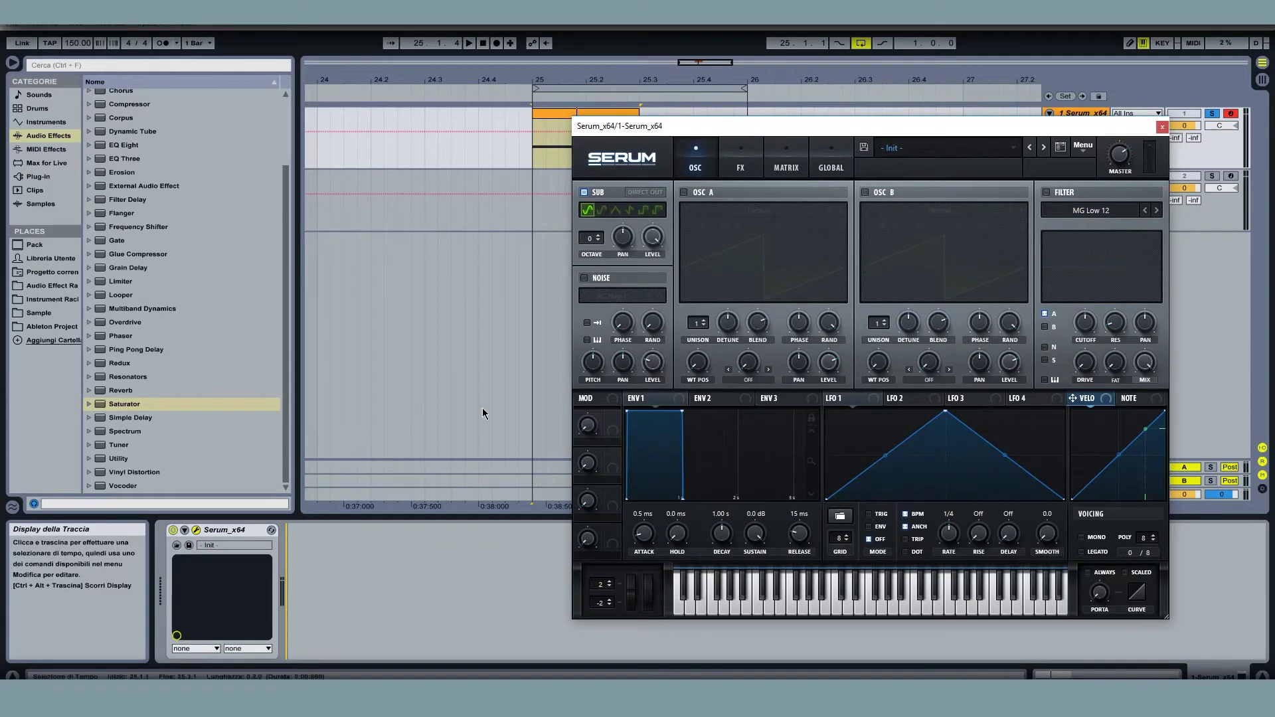
{"action": "left_click_drag", "start_coordinate": [601, 137], "coordinate": [710, 147]}
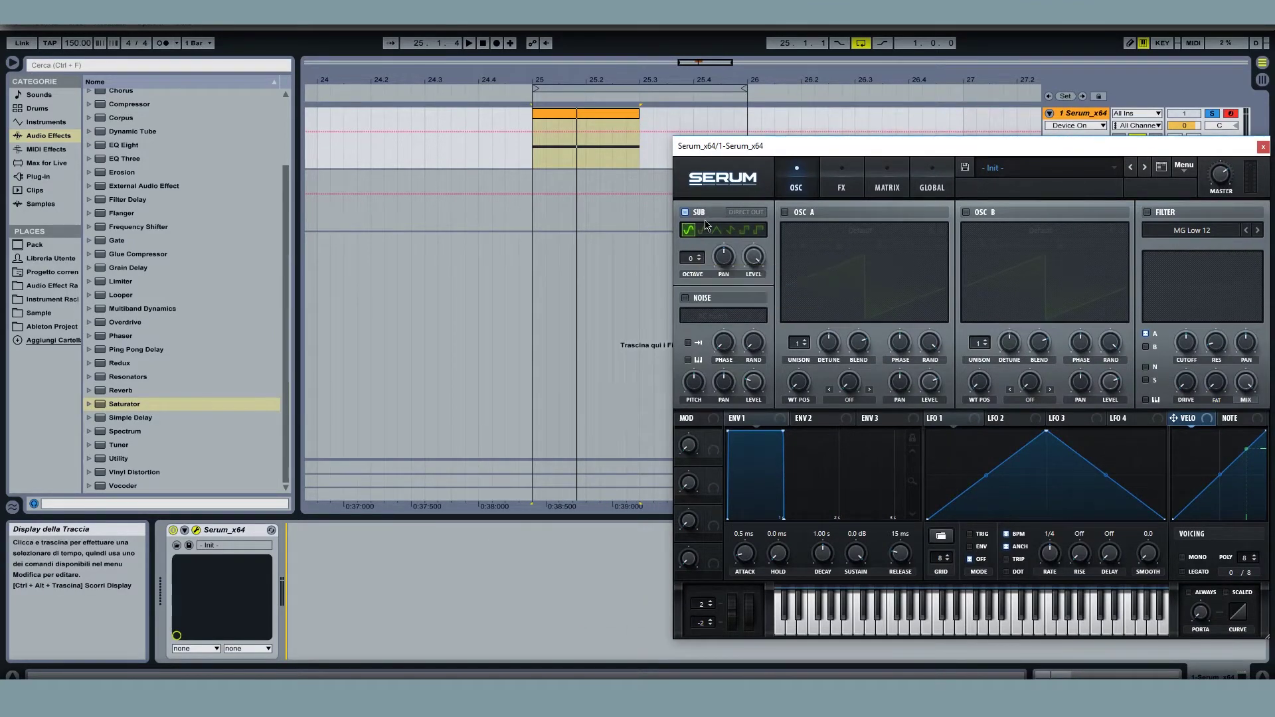
{"action": "left_click", "coordinate": [749, 212]}
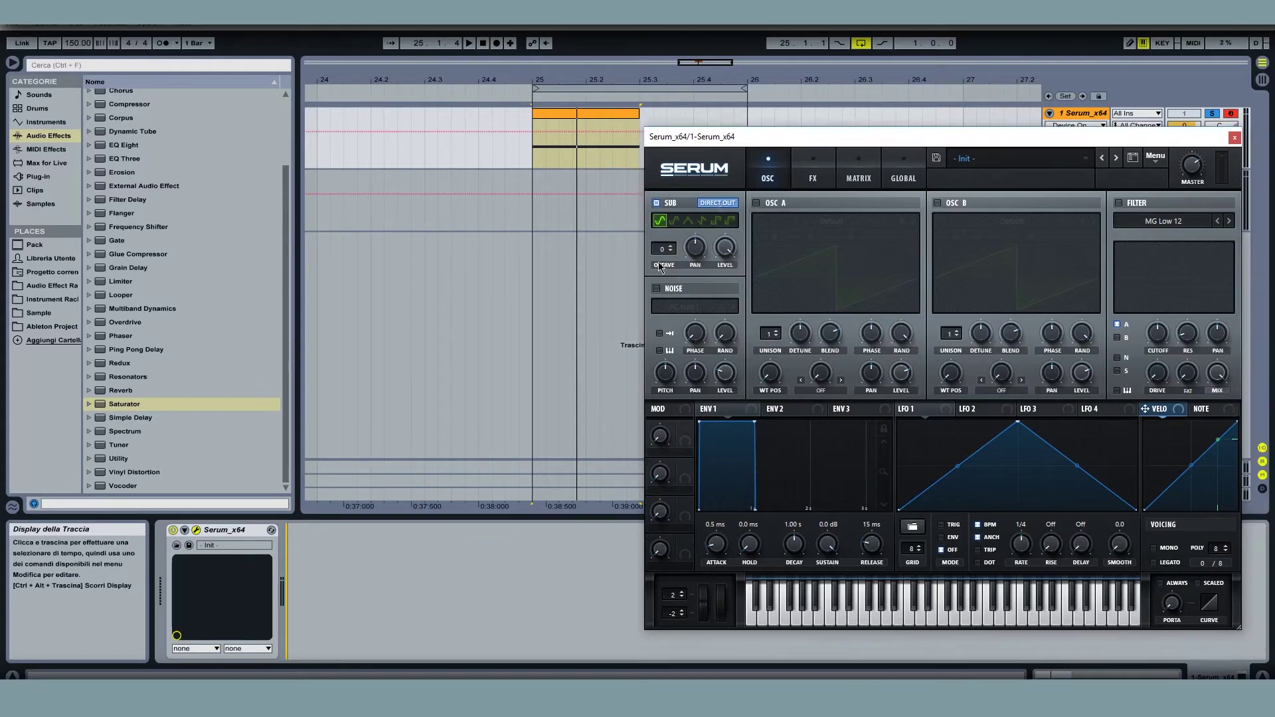
Step: Enable Serum's reverb, filter and delay effects and play the sub oscillator through them
{"action": "left_click", "coordinate": [810, 166]}
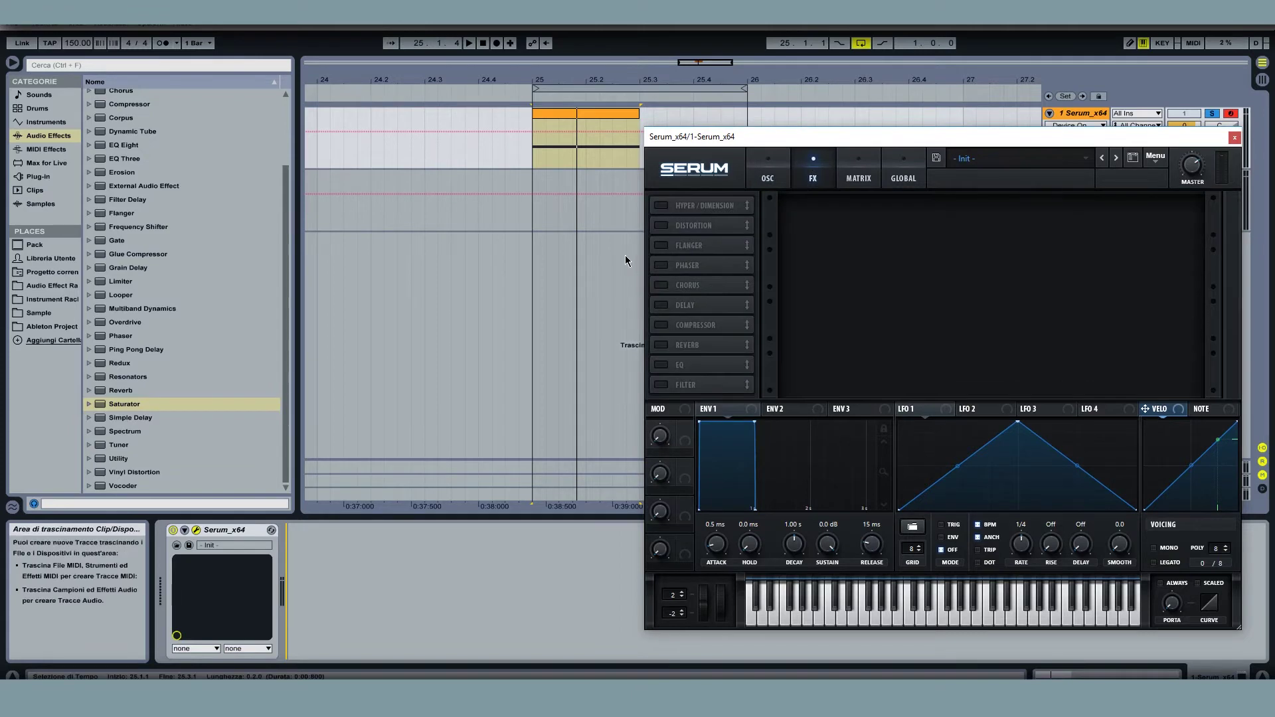
{"action": "left_click", "coordinate": [661, 344]}
{"action": "left_click", "coordinate": [665, 383]}
{"action": "left_click", "coordinate": [666, 306]}
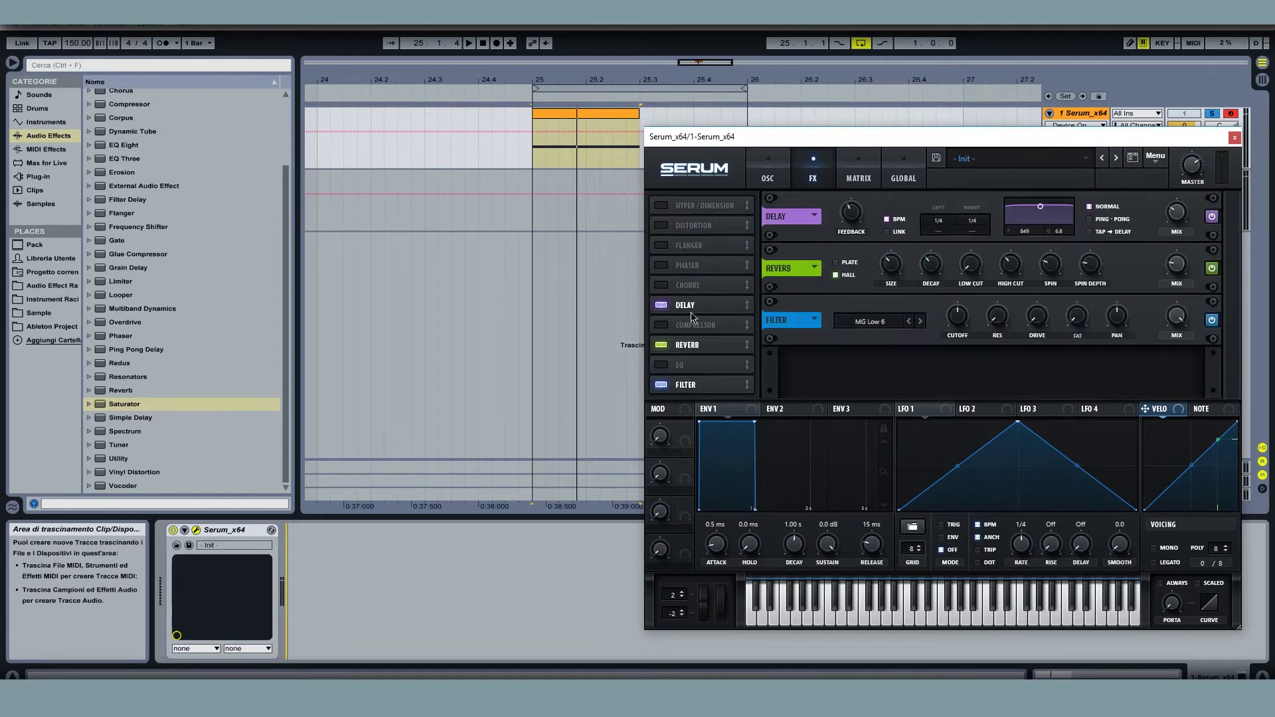
{"action": "left_click", "coordinate": [768, 169]}
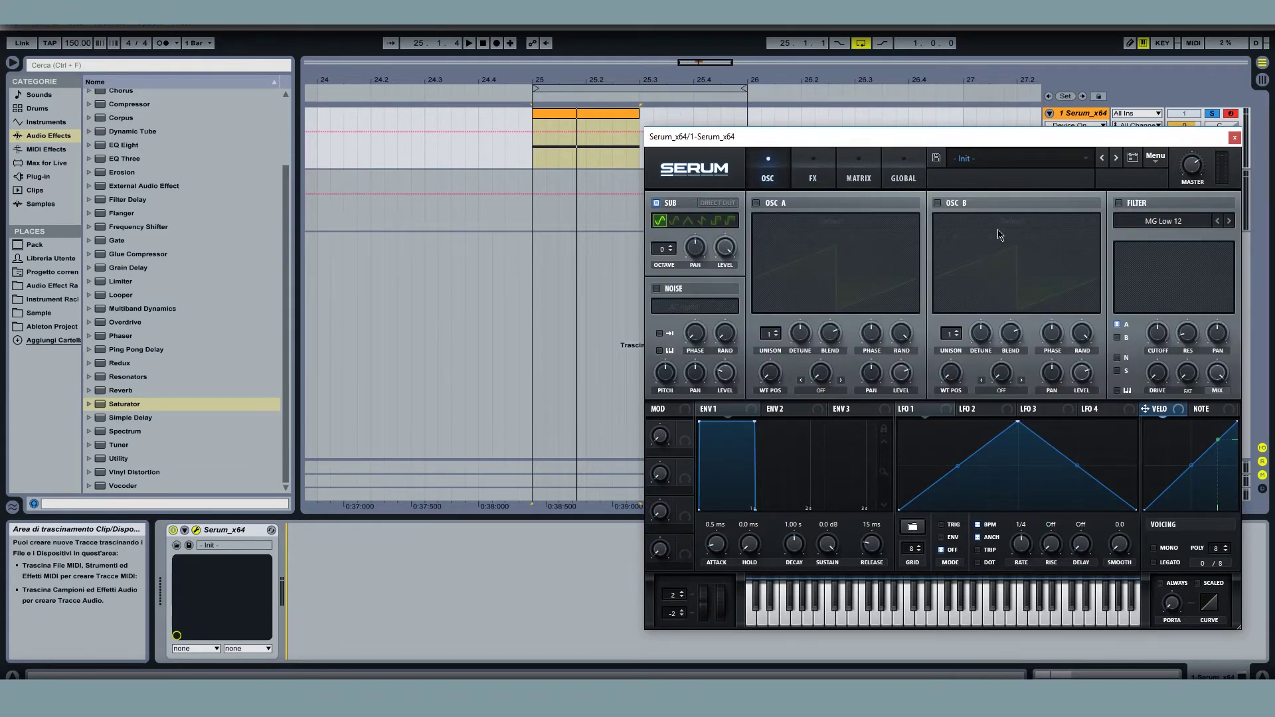
{"action": "key", "text": "space"}
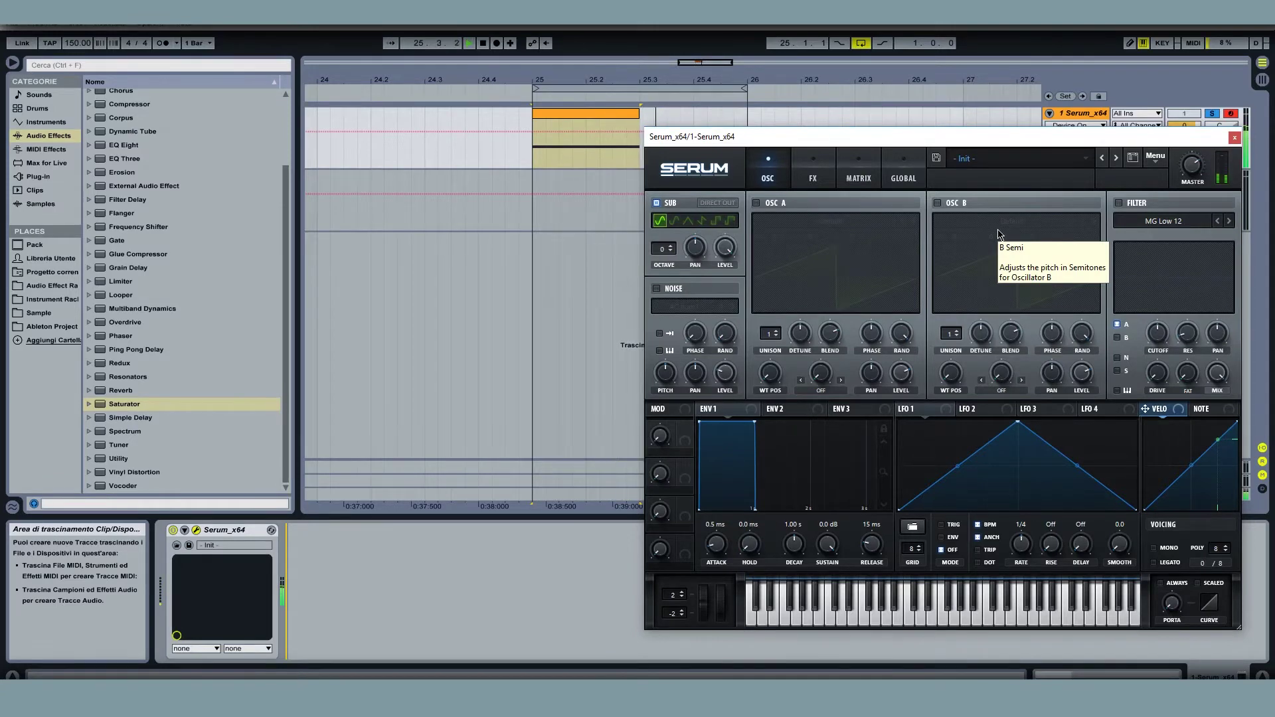
Step: Enable Serum's distortion effect and compare the effects rack with the oscillator settings
{"action": "left_click", "coordinate": [813, 174]}
{"action": "left_click", "coordinate": [693, 225]}
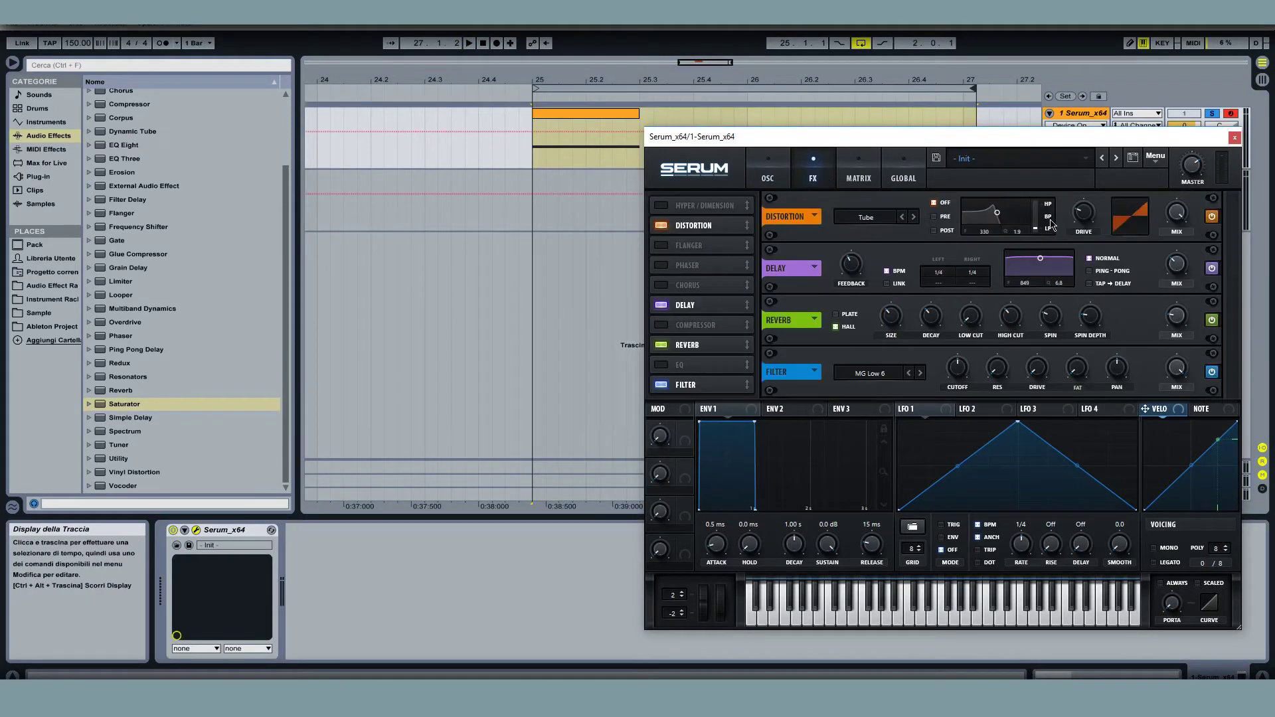
{"action": "left_click", "coordinate": [767, 174]}
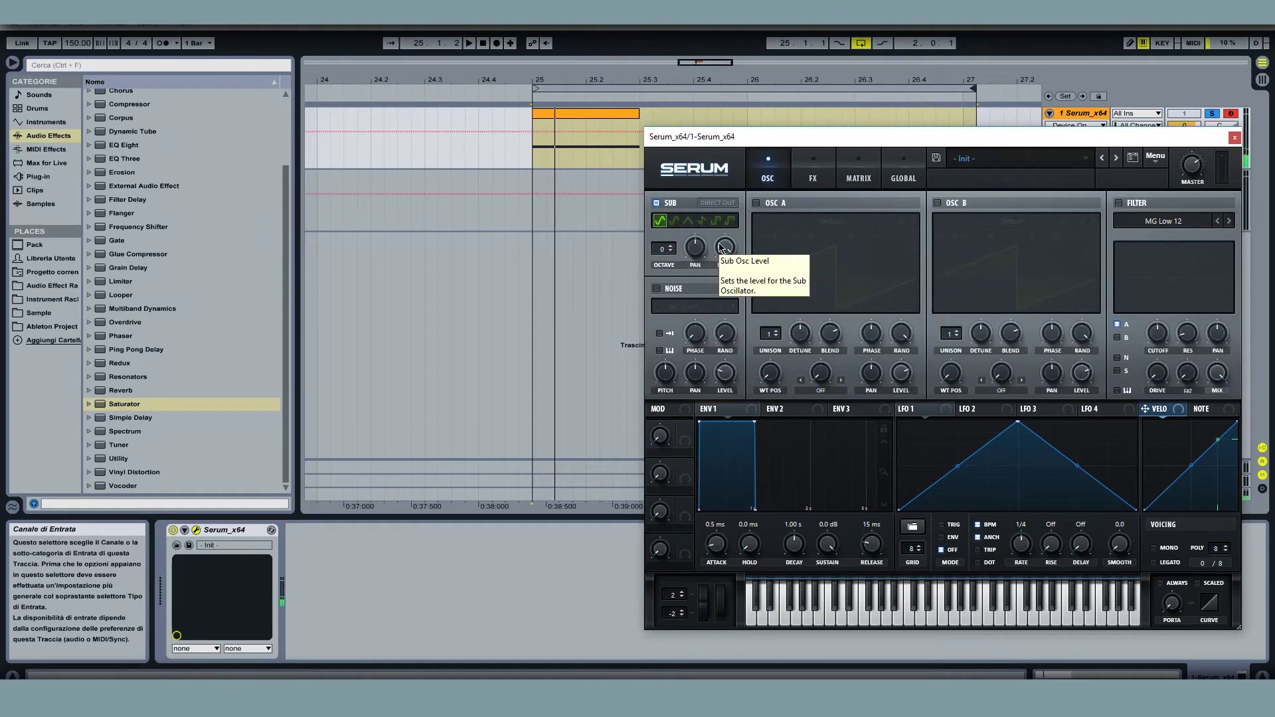
{"action": "left_click", "coordinate": [812, 176]}
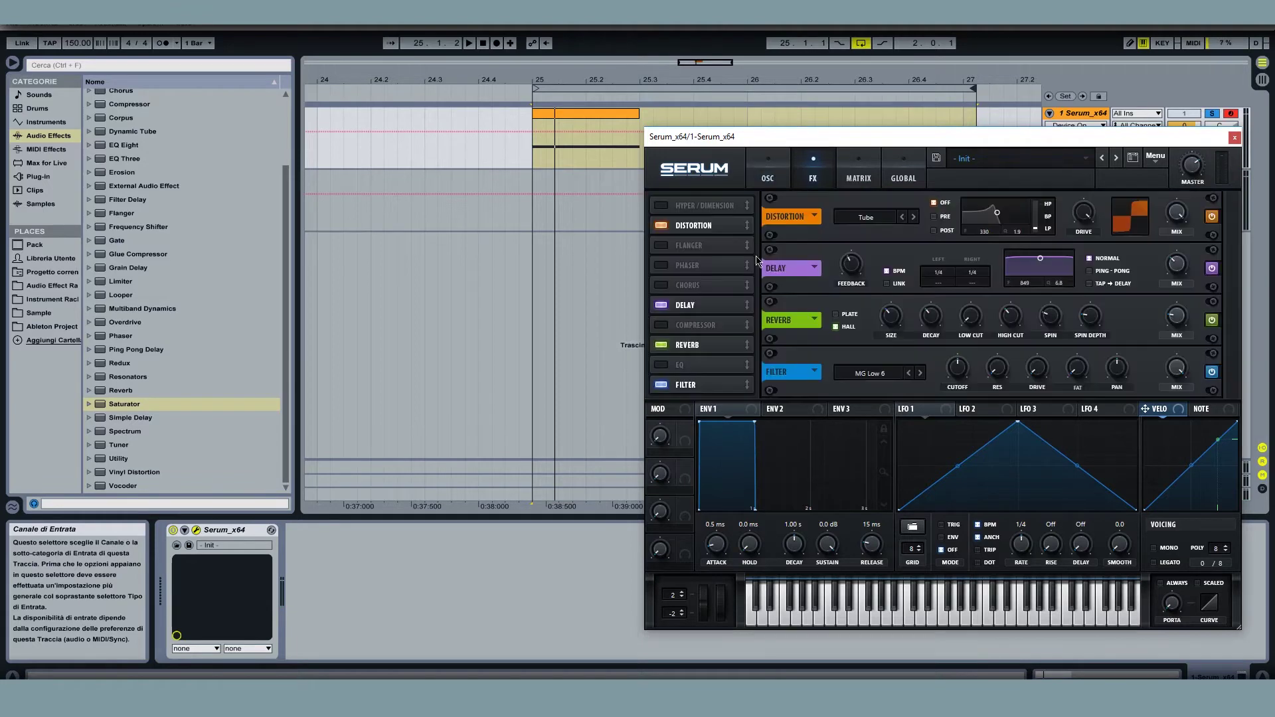
{"action": "left_click", "coordinate": [771, 158]}
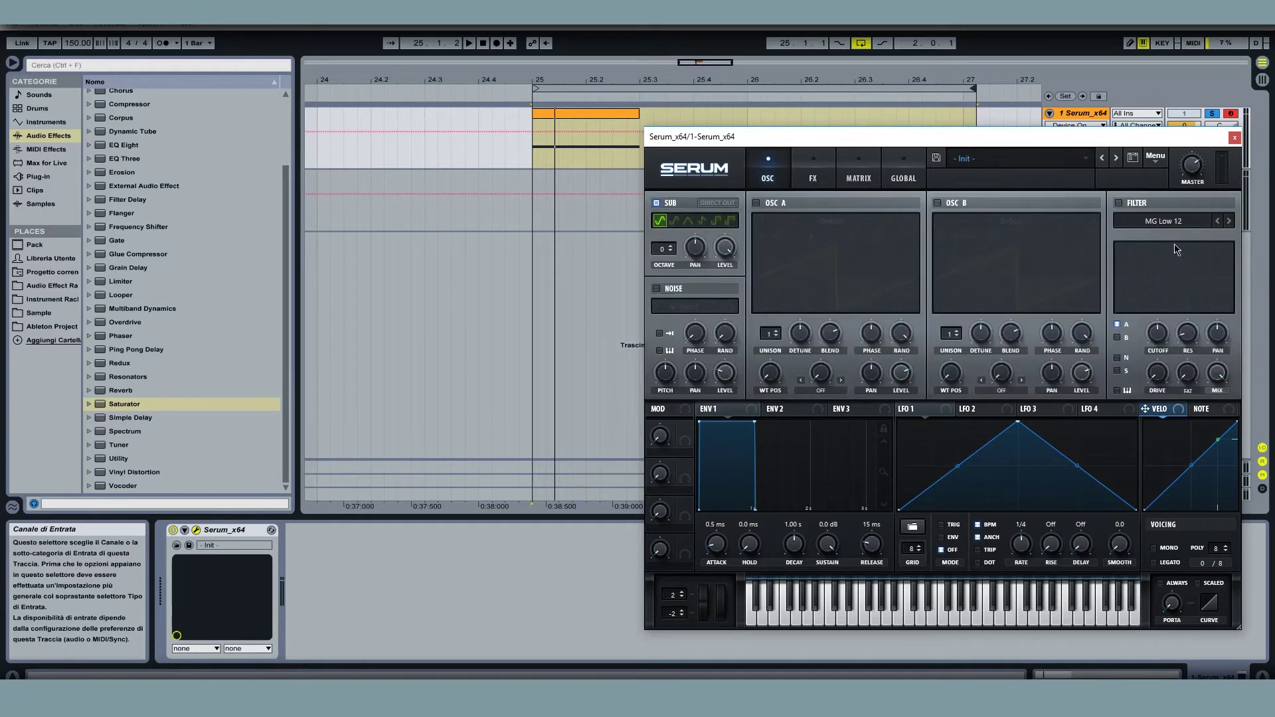
Step: Route the sub oscillator to Direct Out so it bypasses the effects, and play the loop to hear it
{"action": "left_click", "coordinate": [717, 203]}
{"action": "key", "text": "space"}
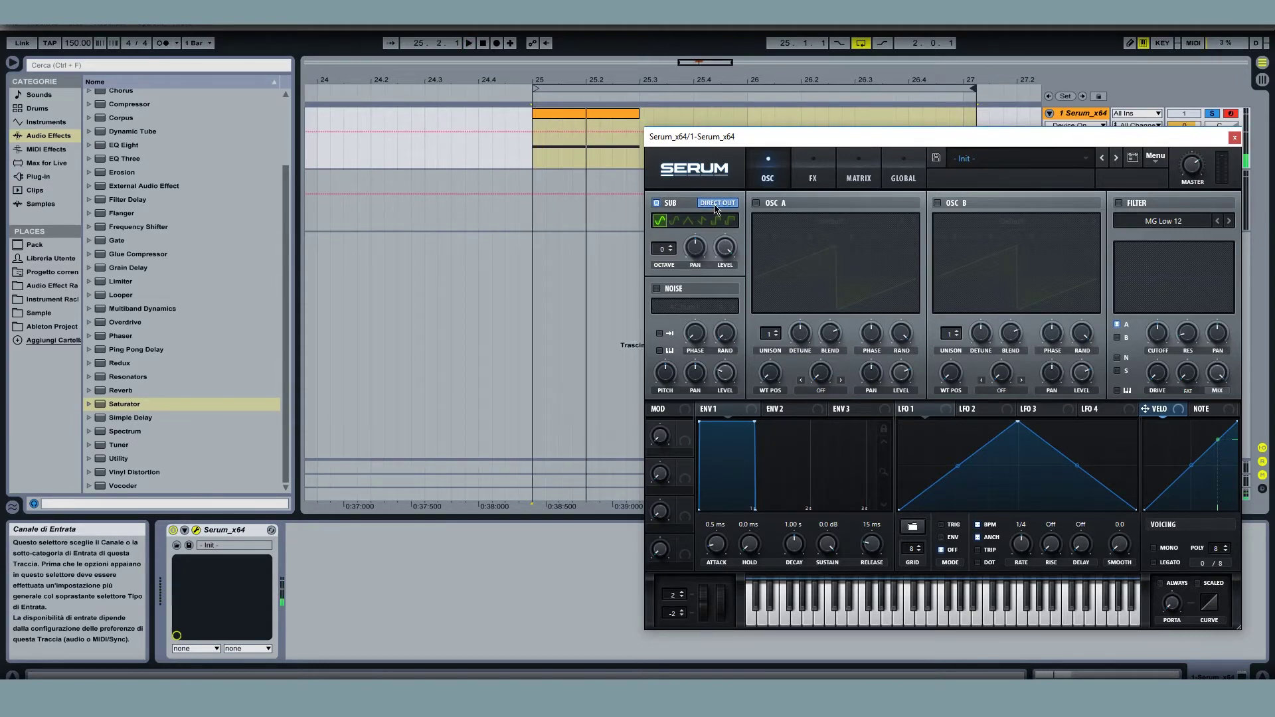
{"action": "key", "text": "space"}
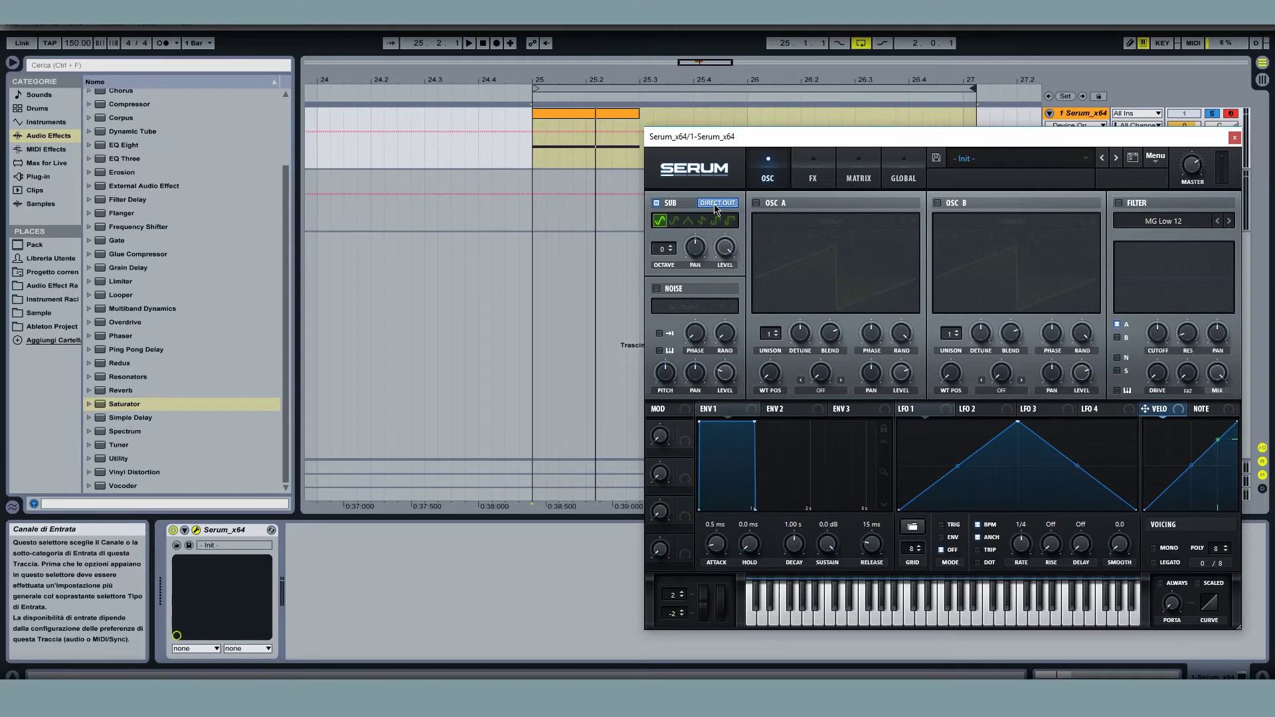
Step: Search the browser for "split" and add the Splite Sub - MidBass.adg rack after Serum in the device chain
{"action": "left_click", "coordinate": [304, 573]}
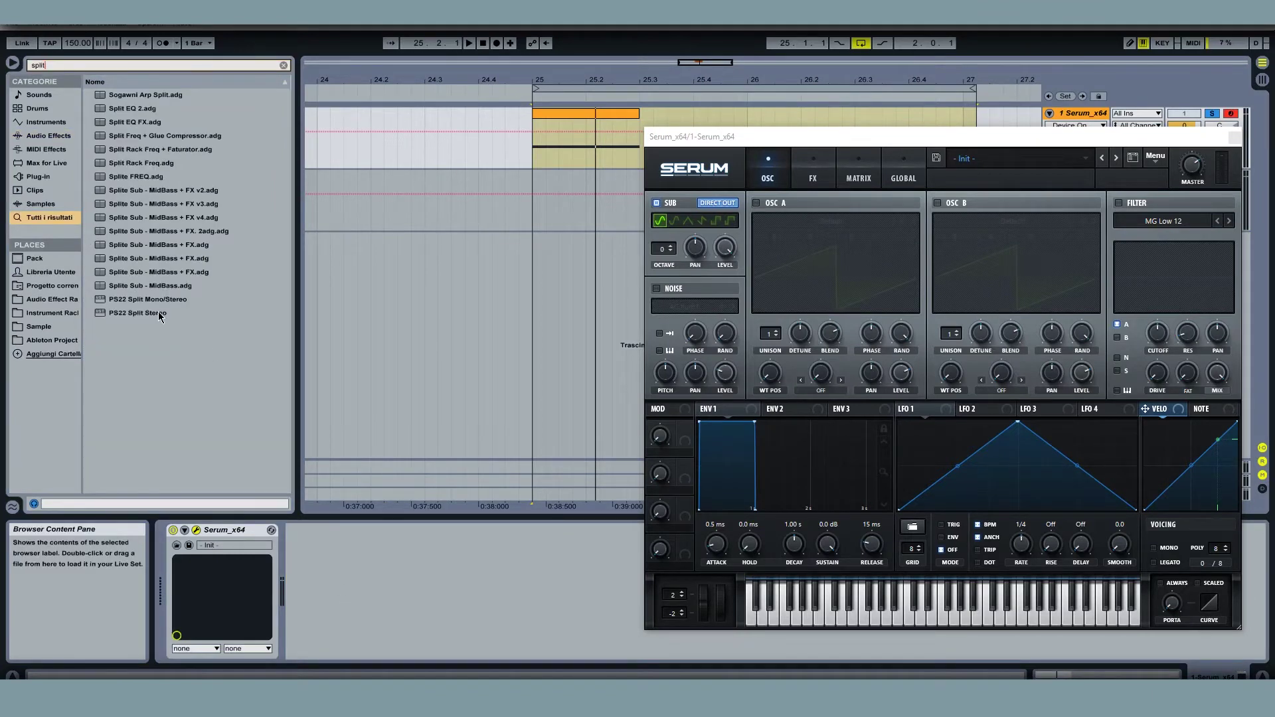
{"action": "left_click_drag", "start_coordinate": [182, 290], "coordinate": [338, 579]}
{"action": "left_click_drag", "start_coordinate": [705, 141], "coordinate": [890, 133]}
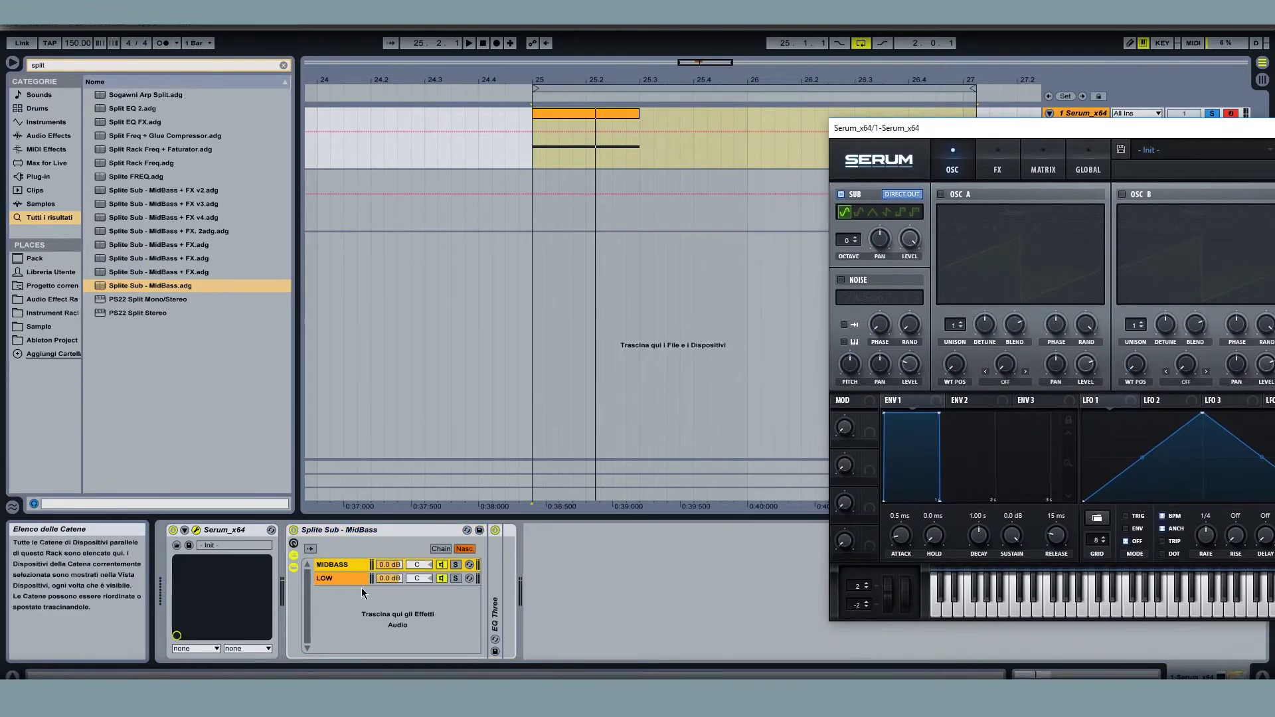
Step: Examine the rack's LOW and MIDBASS chains and its folded EQ Three device
{"action": "left_click", "coordinate": [336, 580]}
{"action": "left_click", "coordinate": [342, 565]}
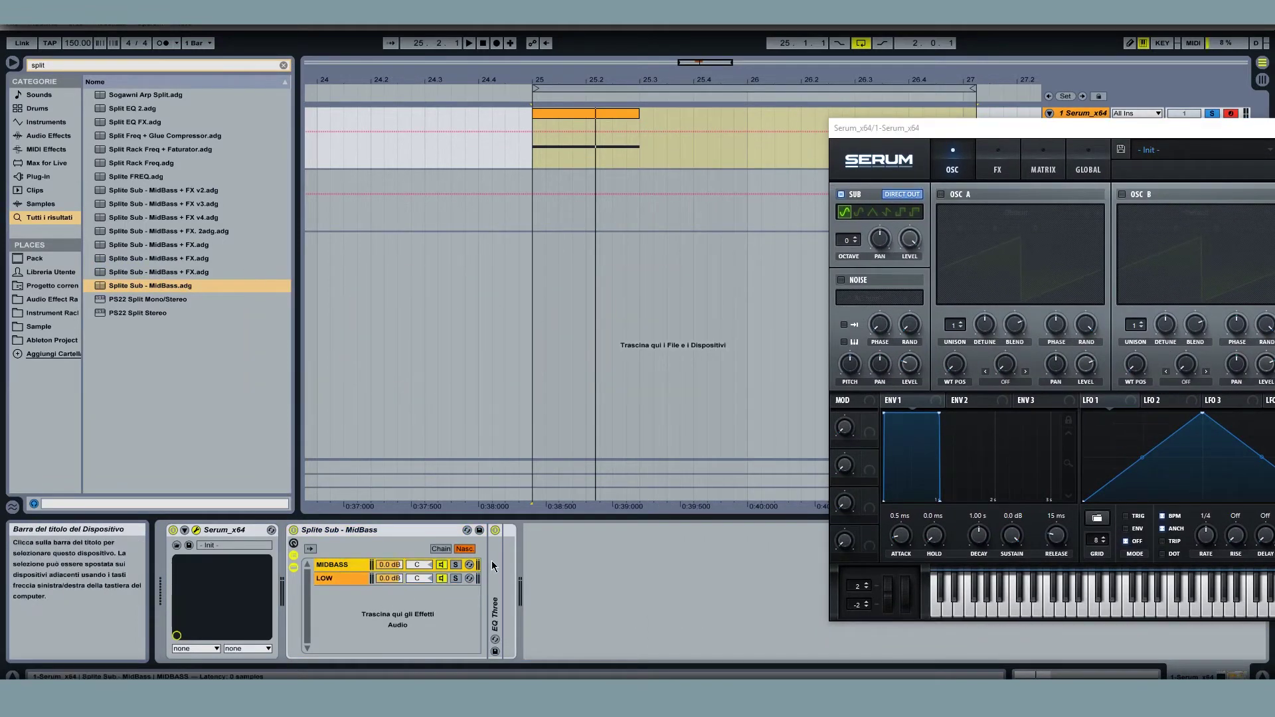
{"action": "double_click", "coordinate": [495, 565]}
{"action": "double_click", "coordinate": [520, 530]}
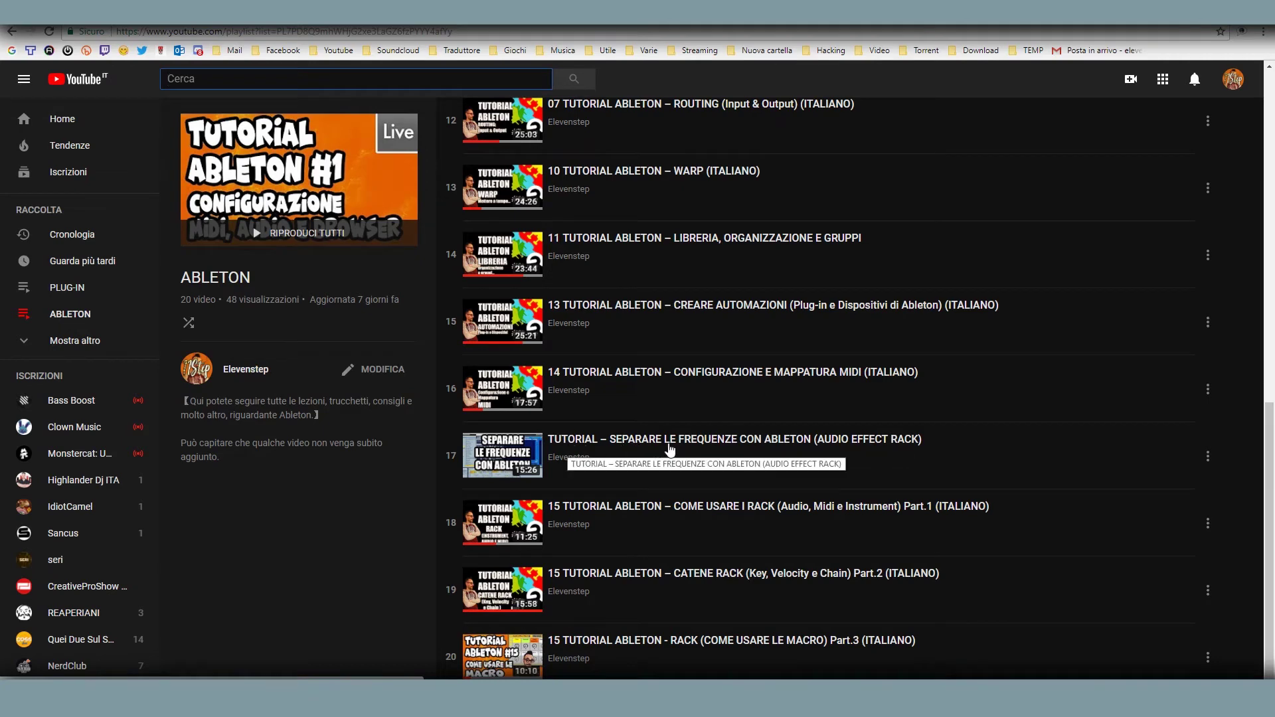
Step: Switch to YouTube and open "TUTORIAL – SEPARARE LE FREQUENZE CON ABLETON (AUDIO EFFECT RACK)" in the ABLETON playlist
{"action": "left_click", "coordinate": [843, 446]}
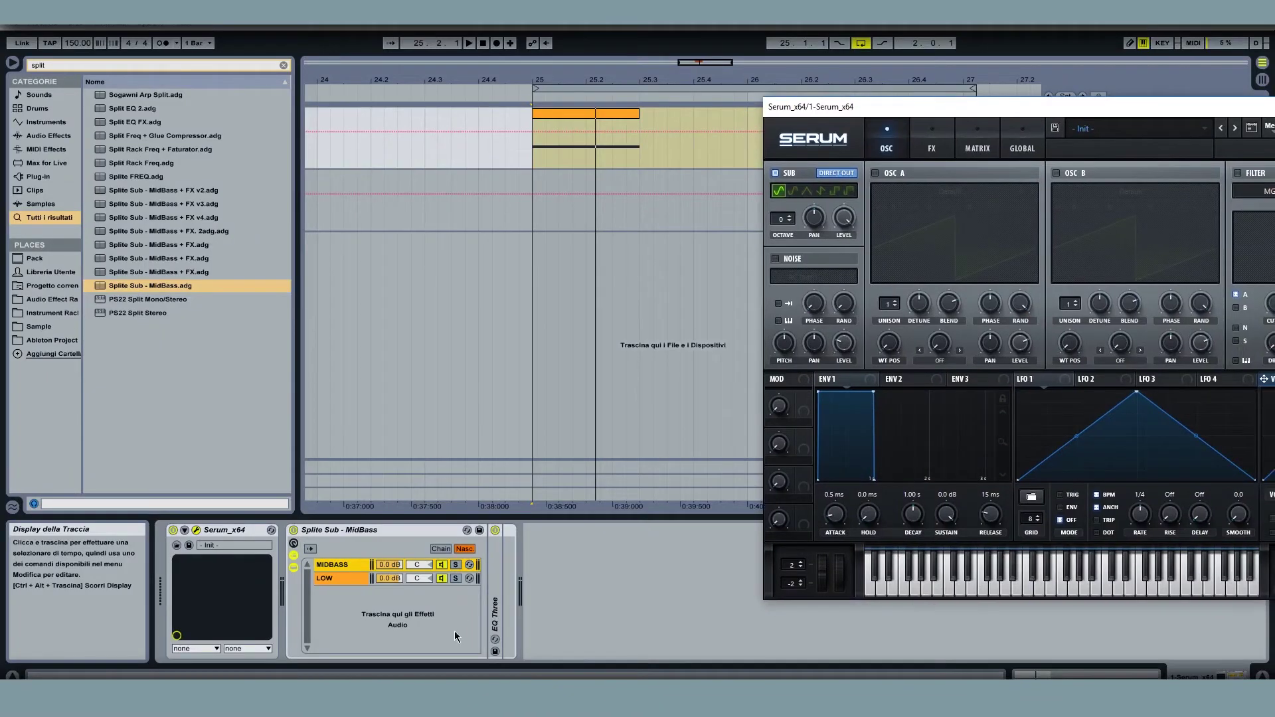
Step: Enable oscillators A and B in Serum and toggle solo on the rack's LOW chain to check the low frequencies separately
{"action": "left_click", "coordinate": [456, 578]}
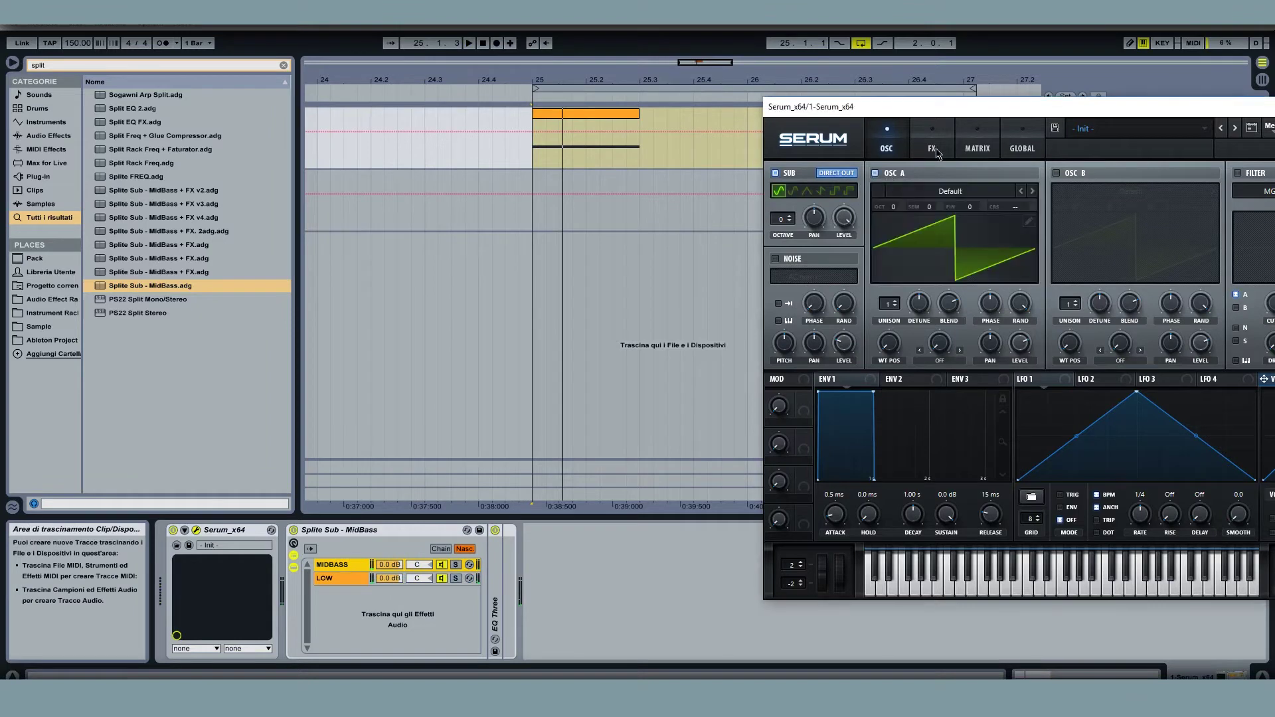
{"action": "left_click", "coordinate": [875, 173]}
{"action": "left_click", "coordinate": [1084, 177]}
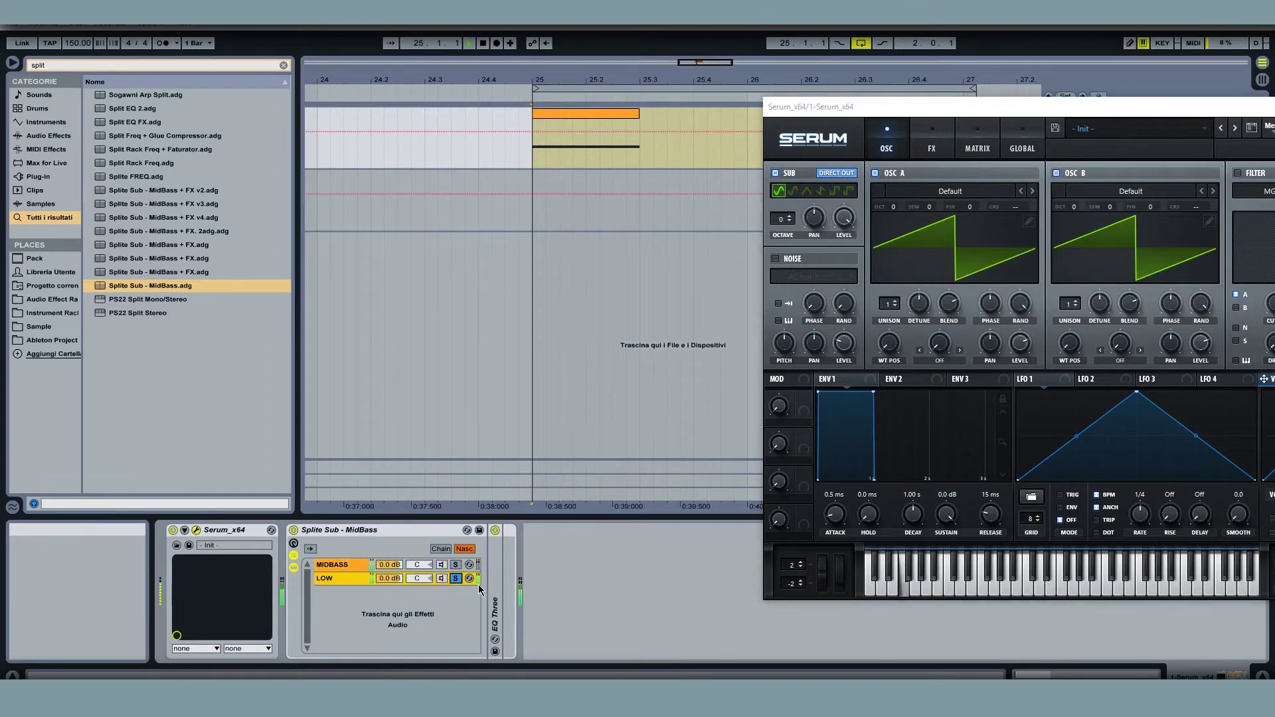
{"action": "left_click", "coordinate": [456, 579]}
{"action": "left_click", "coordinate": [455, 579]}
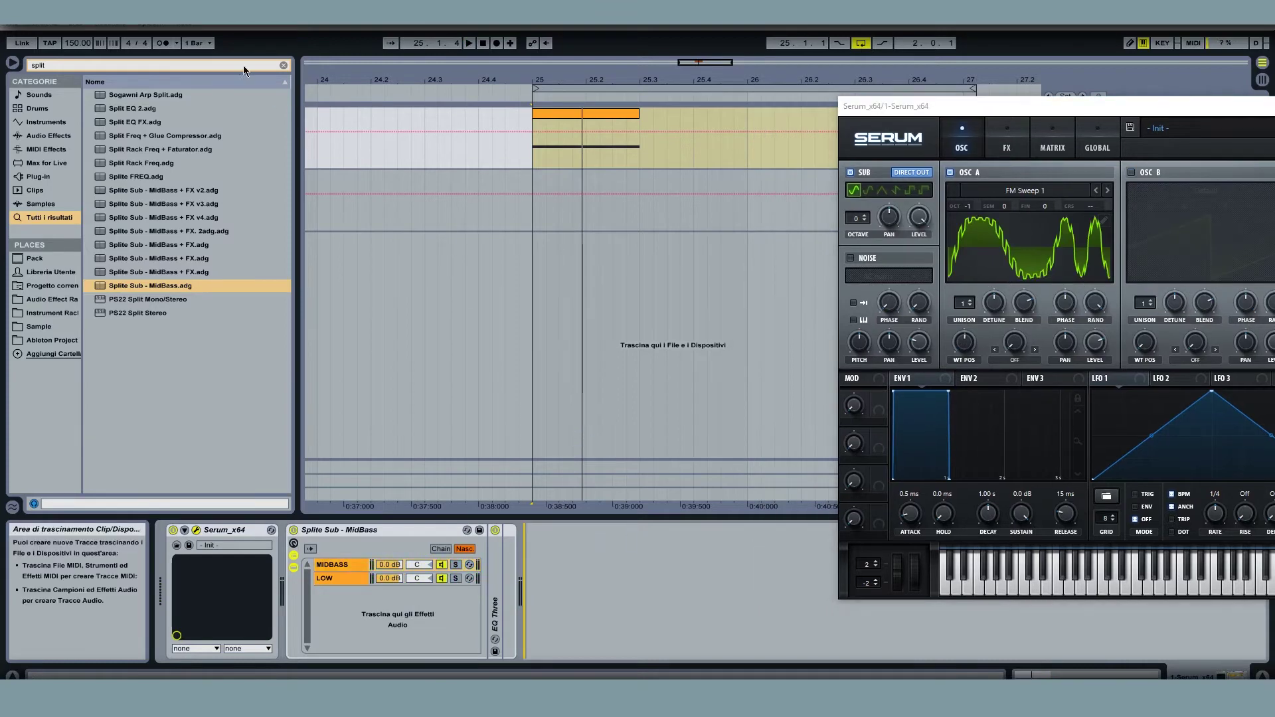
Step: Clear the browser search and add Saturator, Multiband Dynamics and Reverb after the Splite Sub - MidBass rack
{"action": "left_click", "coordinate": [284, 65]}
{"action": "left_click", "coordinate": [50, 135]}
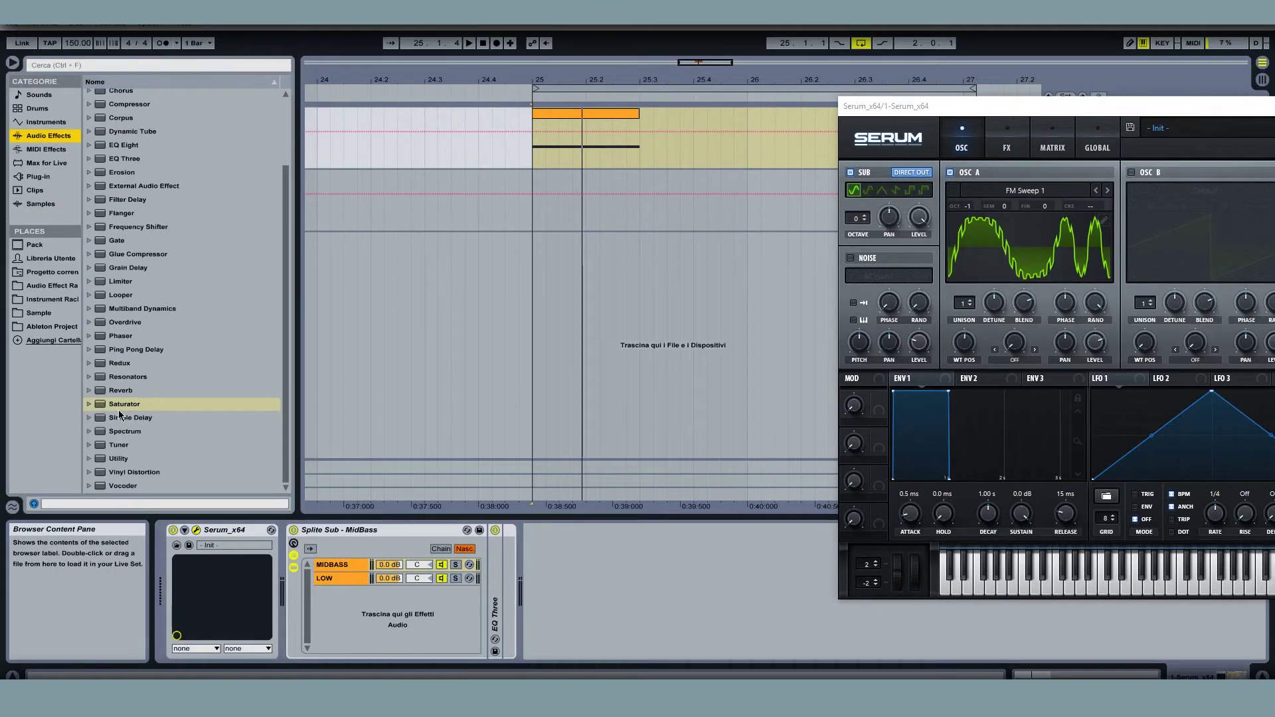
{"action": "left_click_drag", "start_coordinate": [126, 404], "coordinate": [630, 578]}
{"action": "left_click_drag", "start_coordinate": [141, 306], "coordinate": [690, 591]}
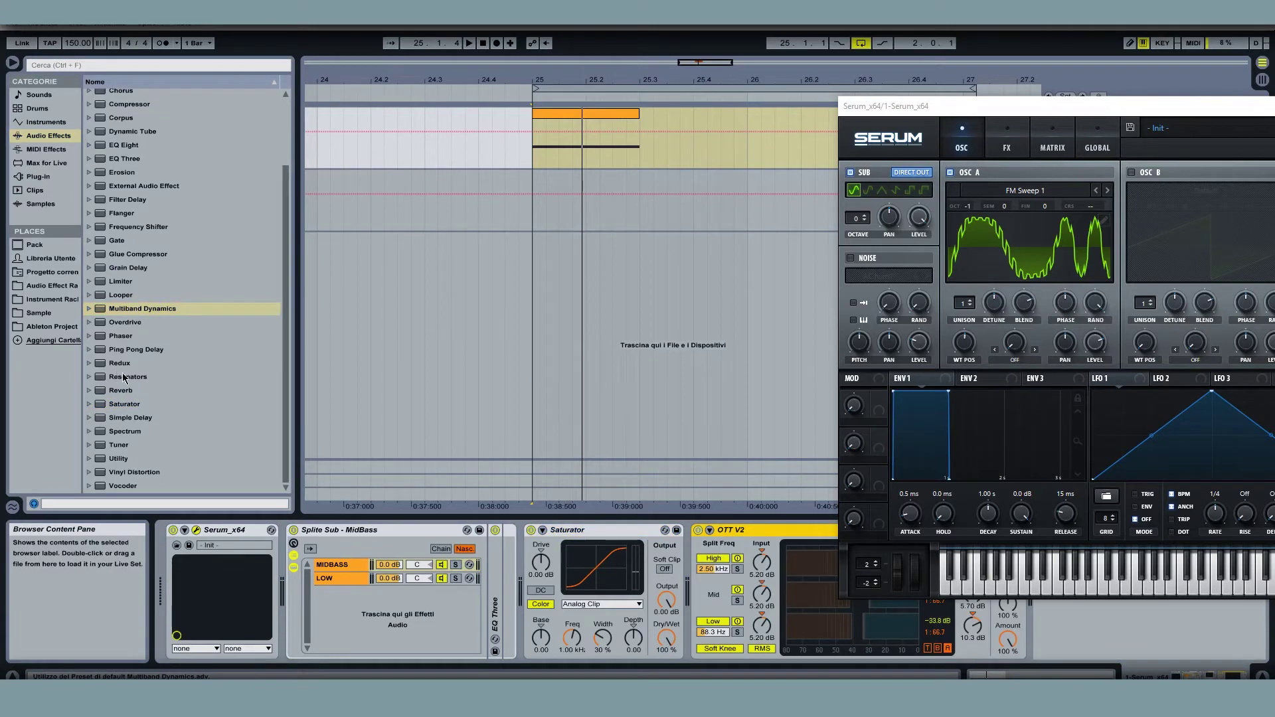
{"action": "double_click", "coordinate": [121, 390]}
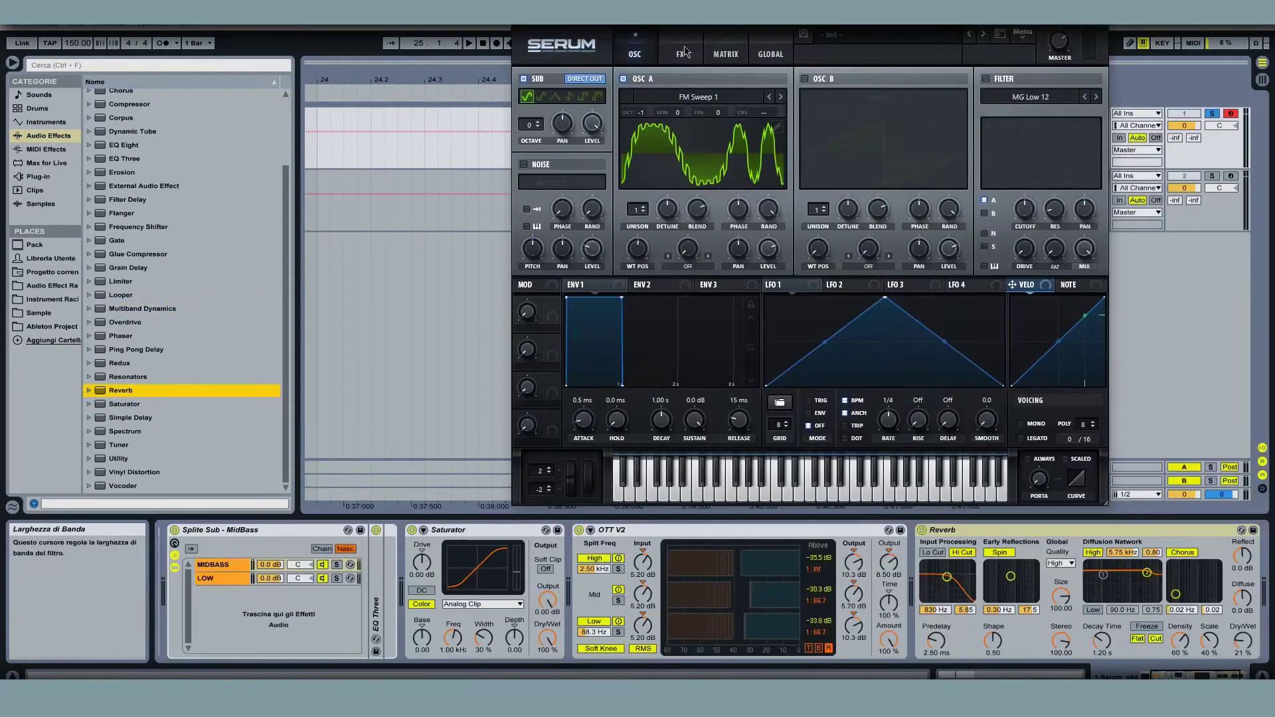
Step: Glance at Serum's FX page and set the Reverb device's Dry/Wet to 29%
{"action": "left_click", "coordinate": [680, 53]}
{"action": "left_click", "coordinate": [636, 43]}
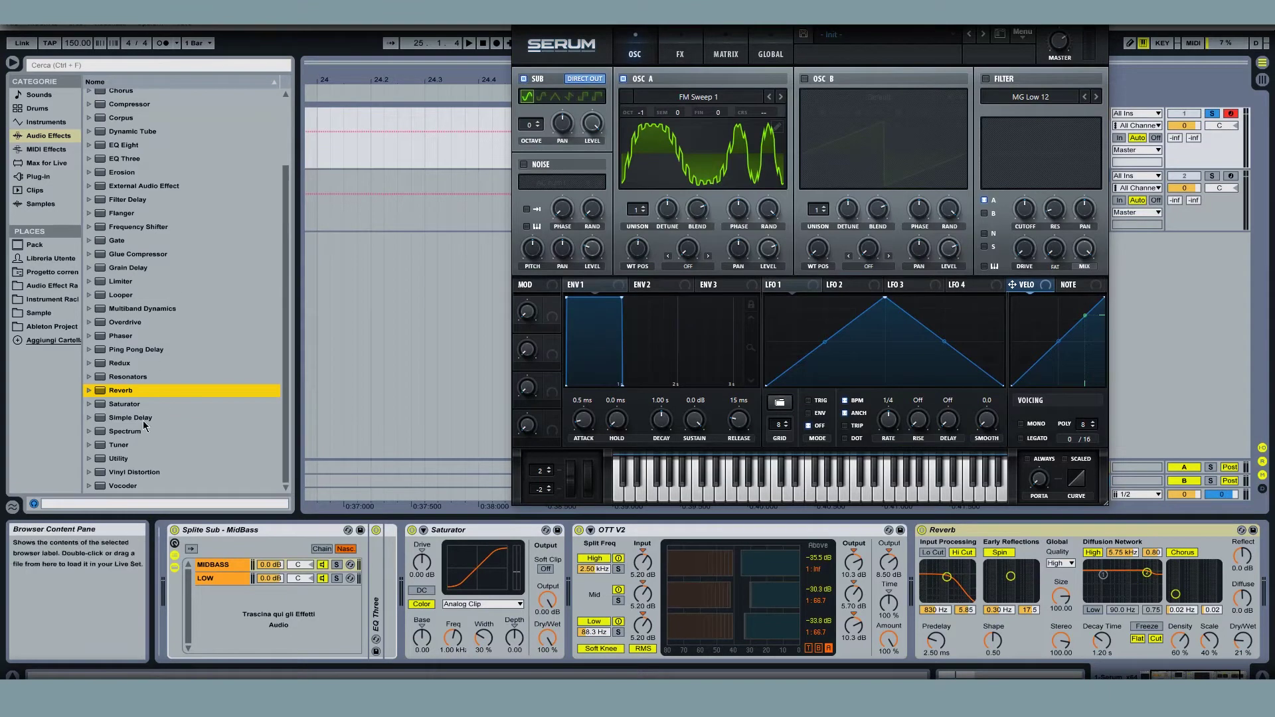
{"action": "left_click", "coordinate": [1240, 644]}
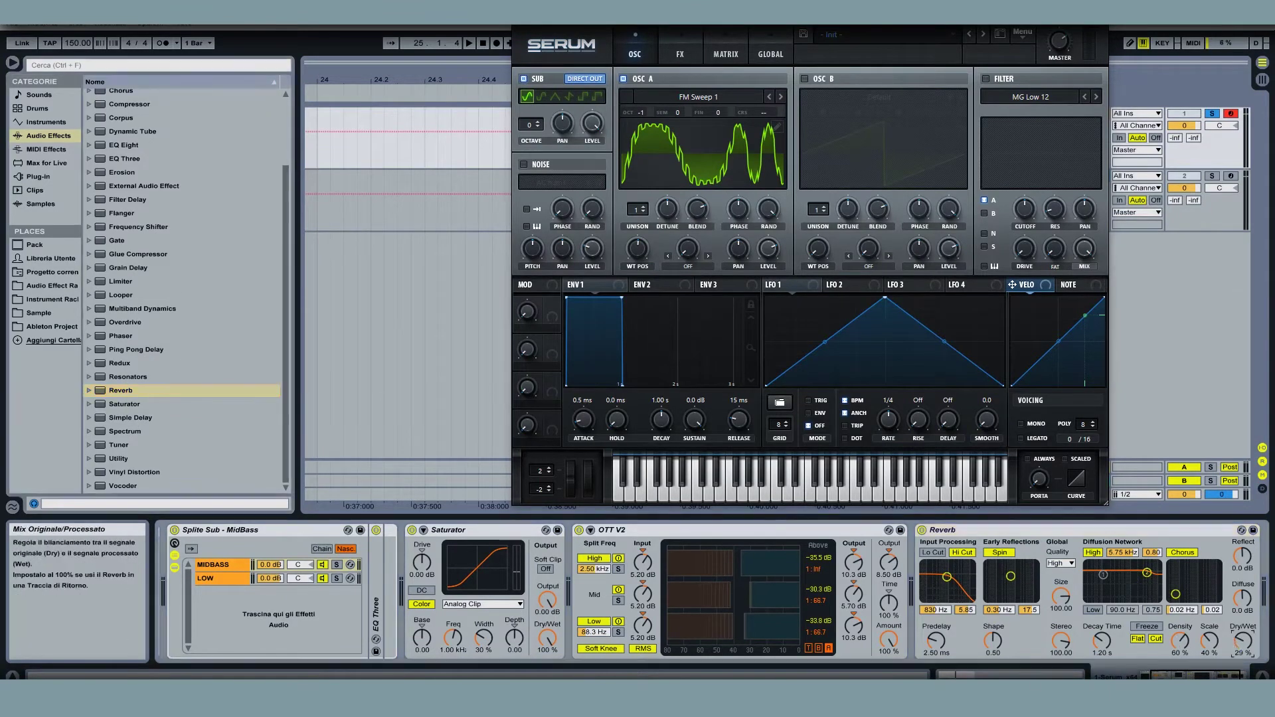
Step: Play the loop and toggle solo on the rack's LOW chain to hear it through the added effects
{"action": "key", "text": "space"}
{"action": "left_click_drag", "start_coordinate": [1195, 676], "coordinate": [1063, 676]}
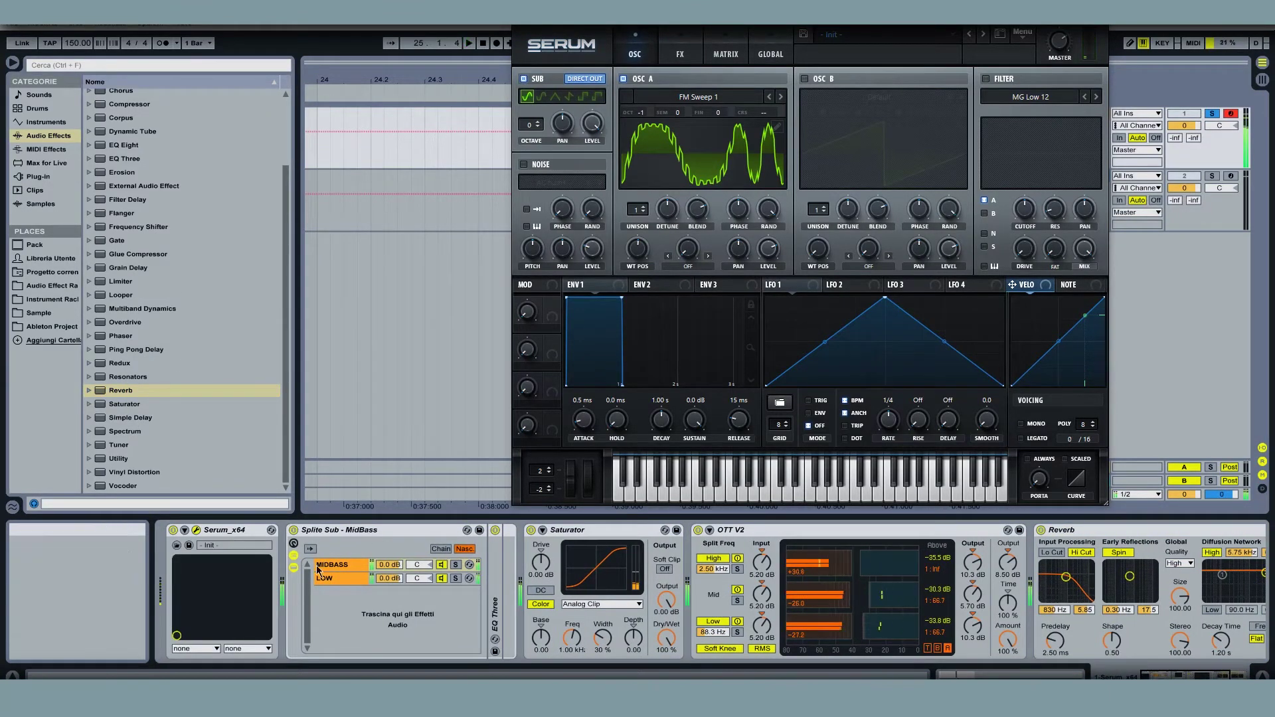
{"action": "left_click", "coordinate": [455, 579]}
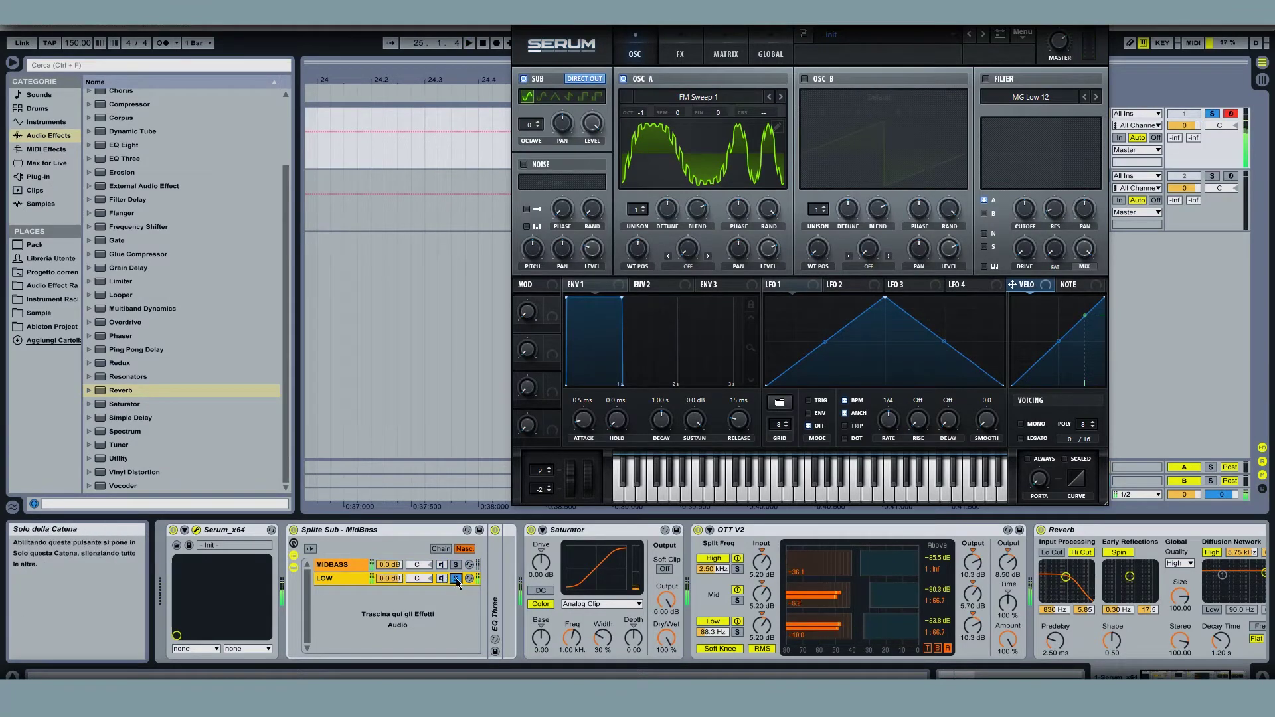
{"action": "left_click", "coordinate": [456, 579]}
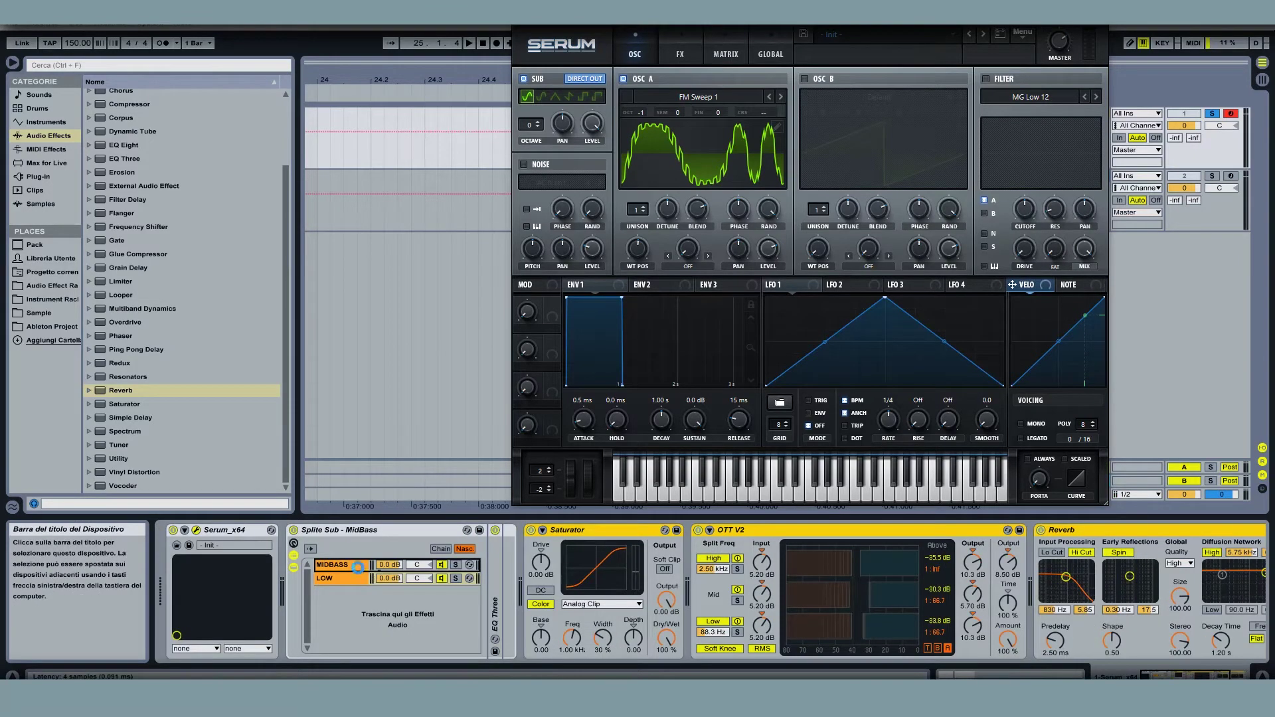
Step: Move Saturator, OTT V2 and Reverb into the MIDBASS chain and compare it with the LOW chain by soloing and inspecting each
{"action": "left_click_drag", "start_coordinate": [358, 568], "coordinate": [353, 570]}
{"action": "key", "text": "space"}
{"action": "left_click", "coordinate": [456, 565]}
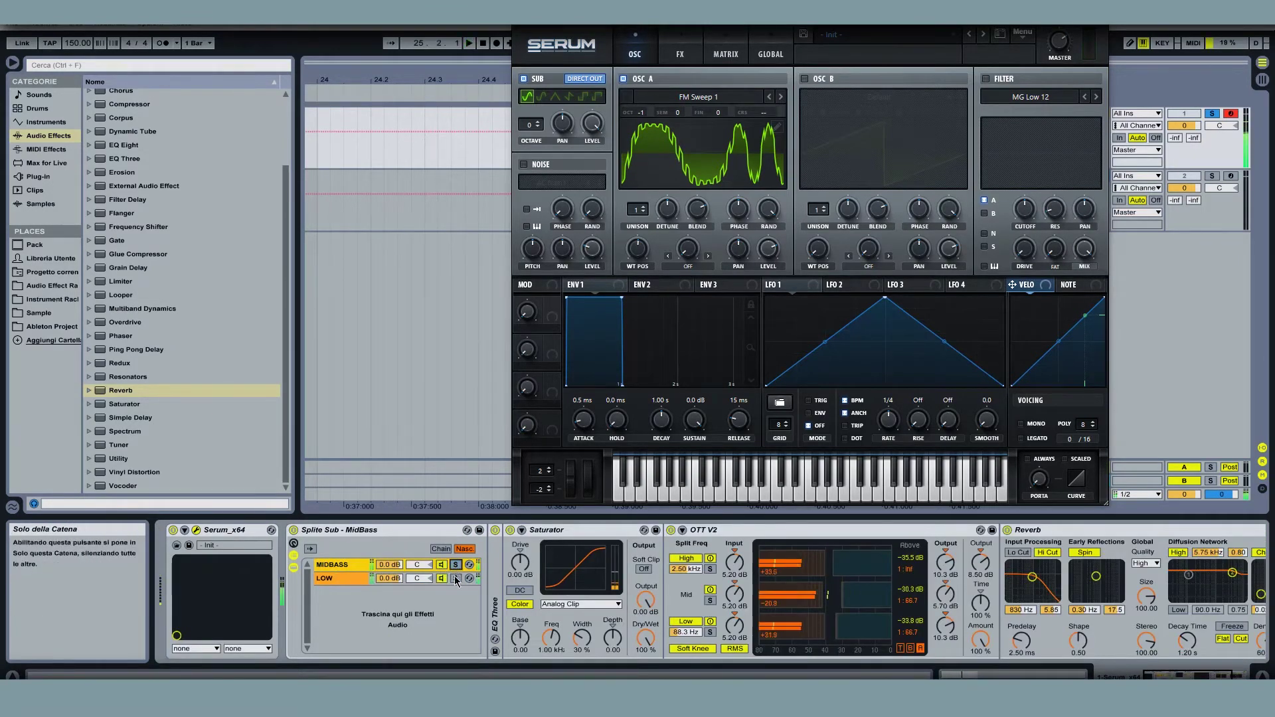
{"action": "left_click", "coordinate": [456, 578]}
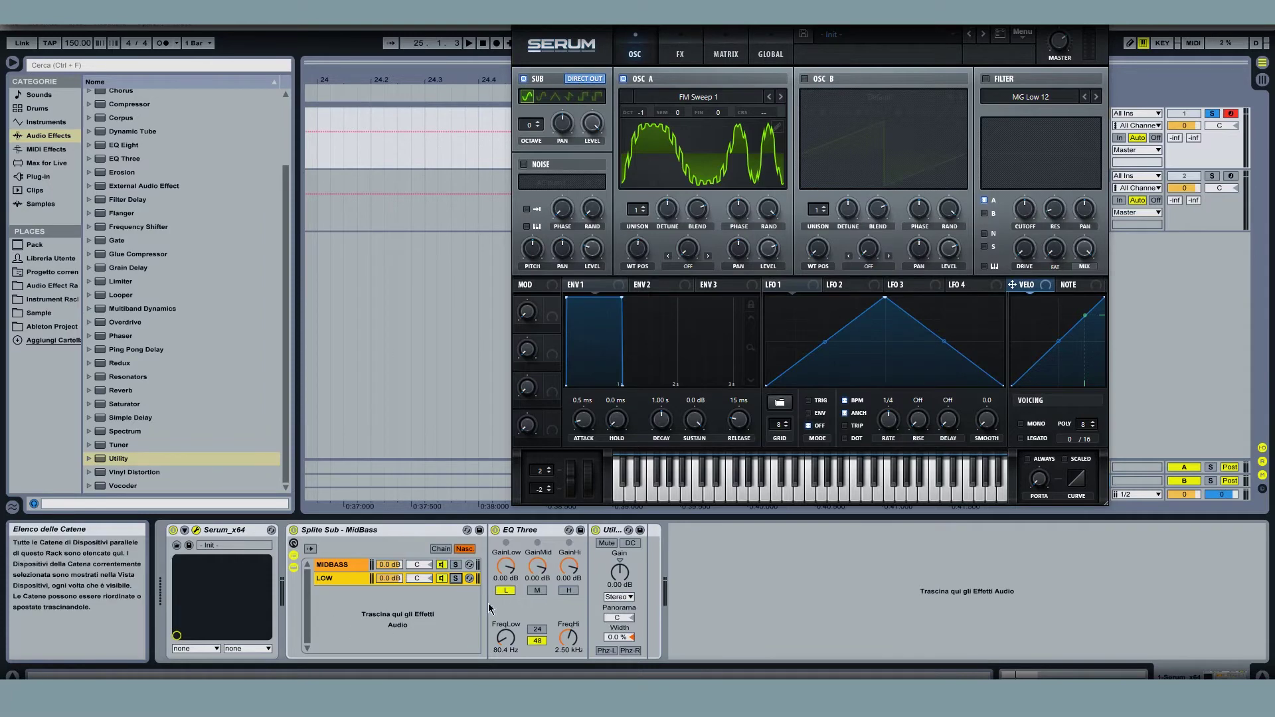
{"action": "left_click", "coordinate": [334, 579]}
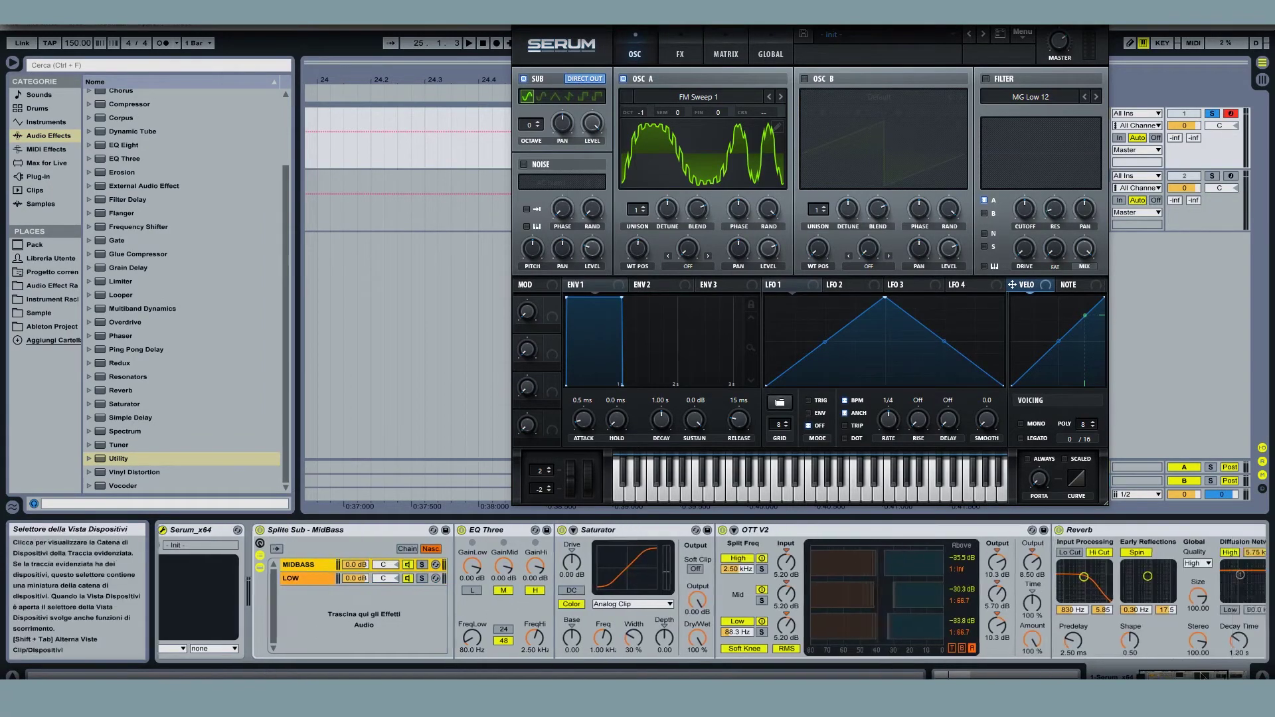
{"action": "left_click", "coordinate": [659, 529]}
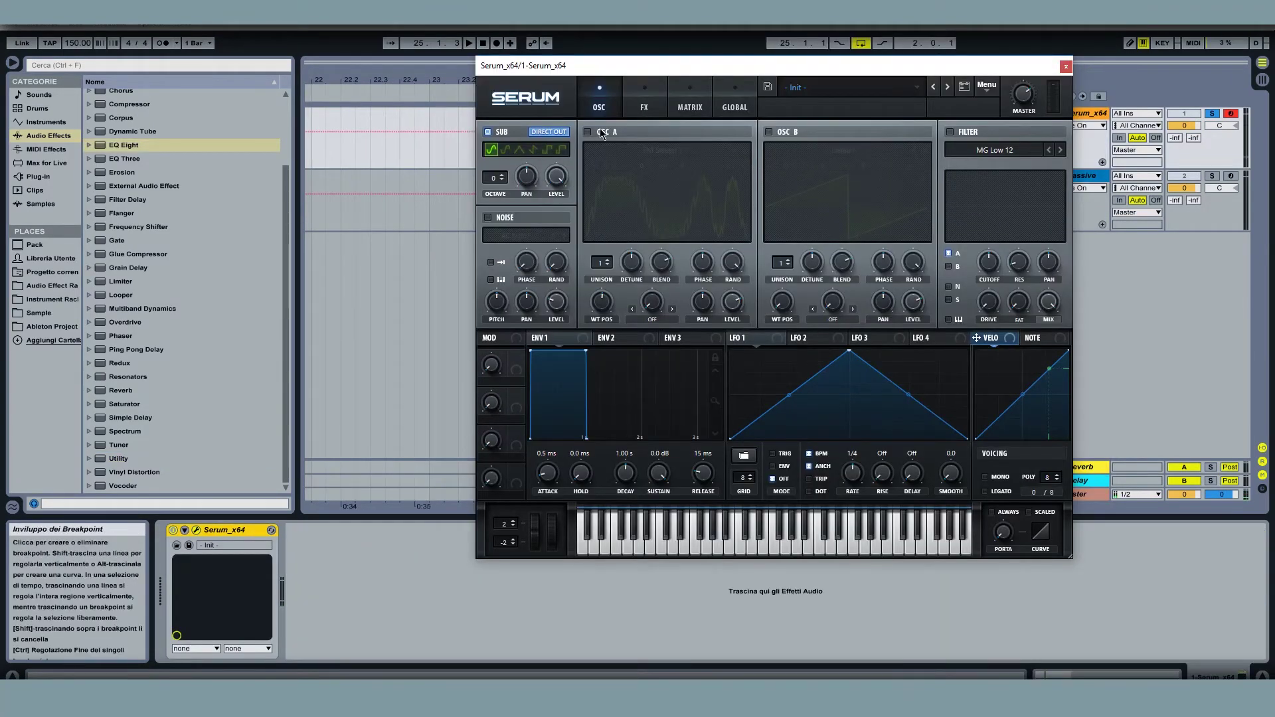
Step: Enable only oscillator A beside the sub in Serum and set its warp mode to FM Sub Osc
{"action": "left_click", "coordinate": [602, 133]}
{"action": "left_click", "coordinate": [776, 135]}
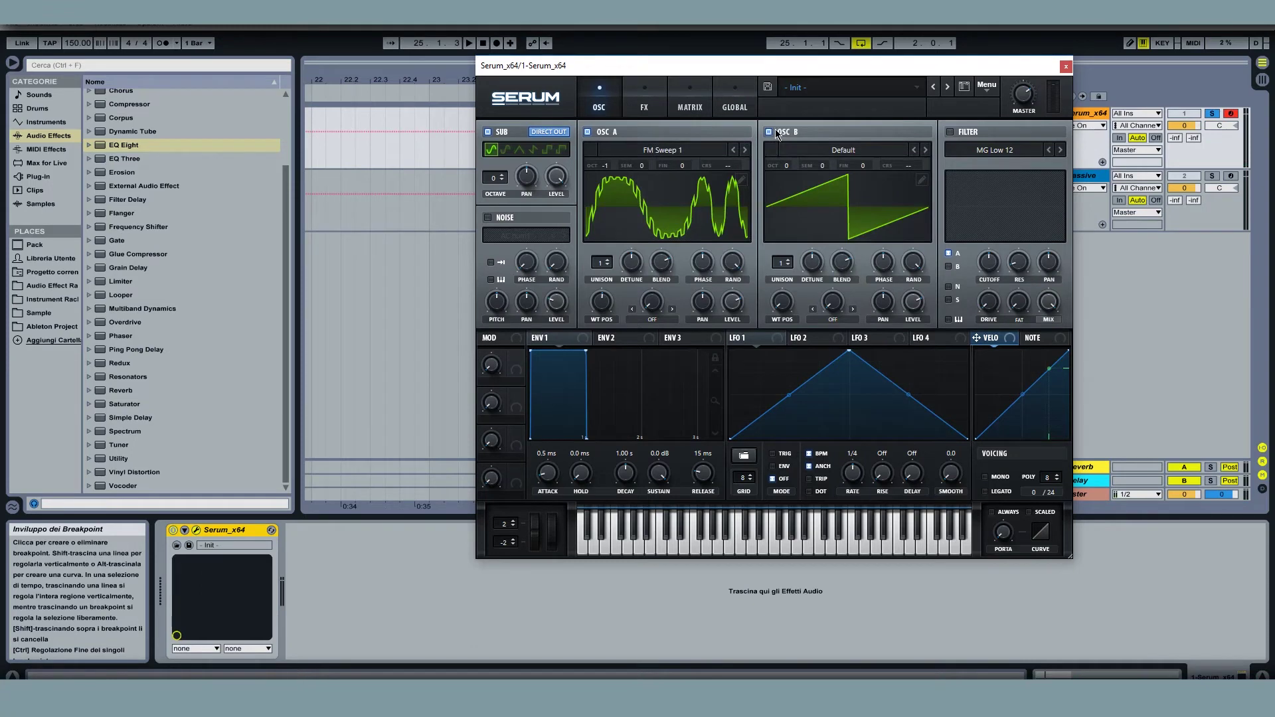
{"action": "left_click", "coordinate": [776, 133]}
{"action": "left_click", "coordinate": [668, 320]}
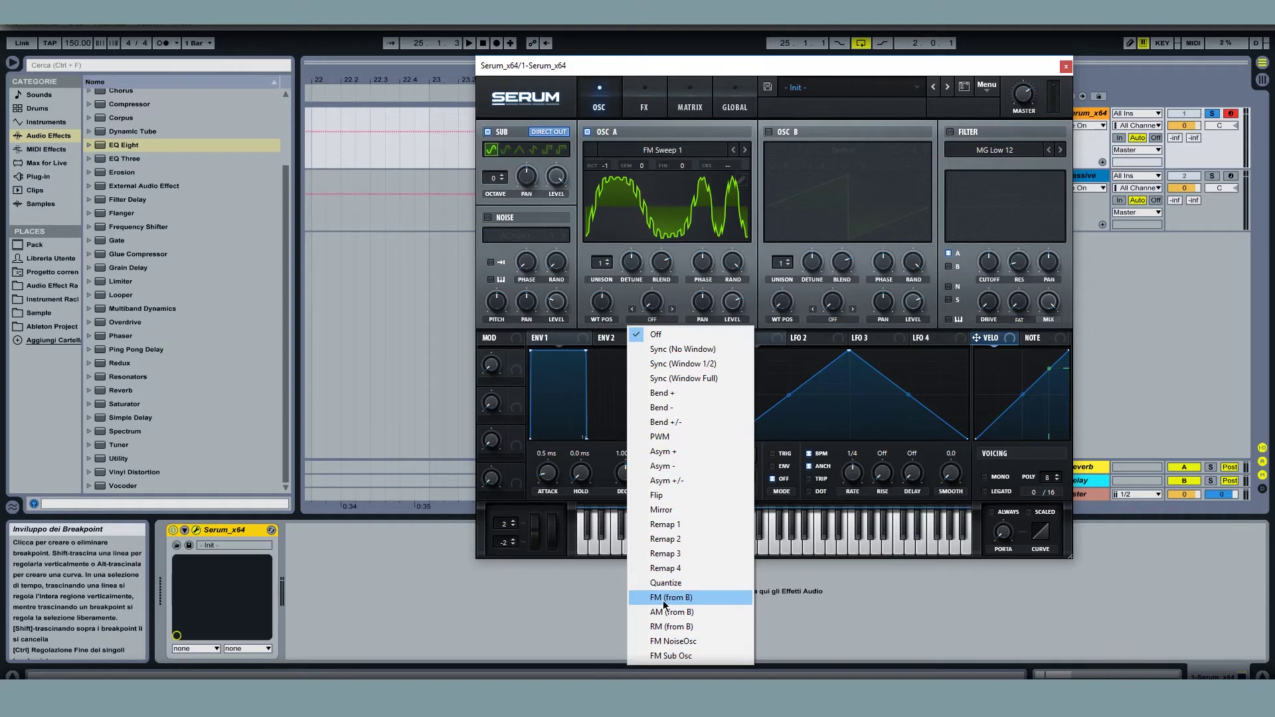
{"action": "left_click", "coordinate": [674, 655]}
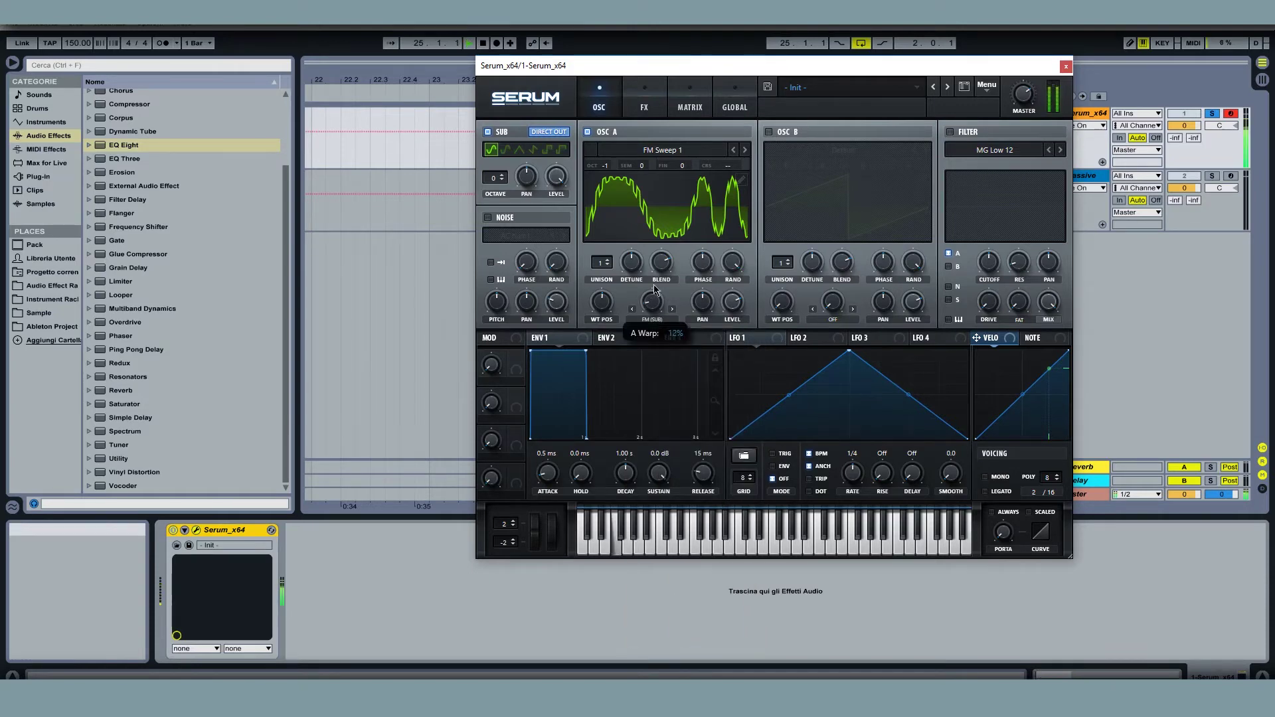
Step: Vary oscillator A's FM (Sub) warp amount while playing the loop, up to about 40%
{"action": "left_click_drag", "start_coordinate": [667, 249], "coordinate": [662, 273]}
{"action": "key", "text": "space"}
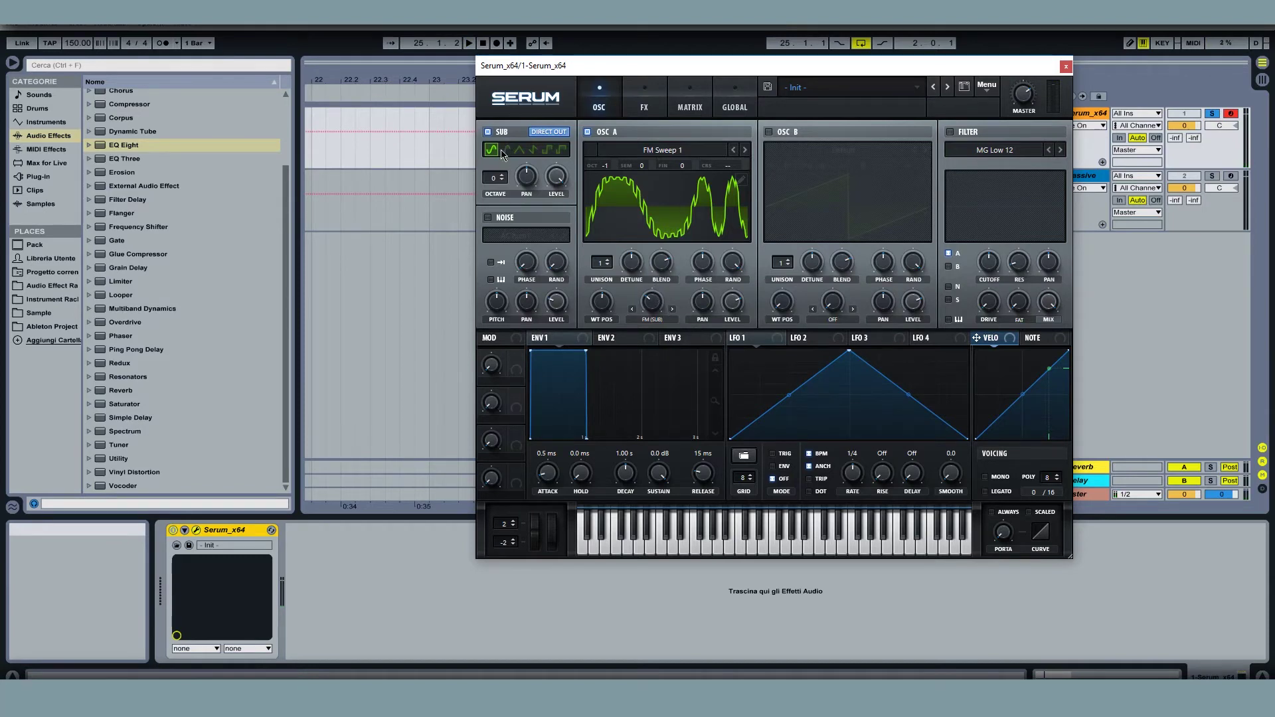
{"action": "key", "text": "space"}
{"action": "key", "text": "space"}
{"action": "key", "text": "space"}
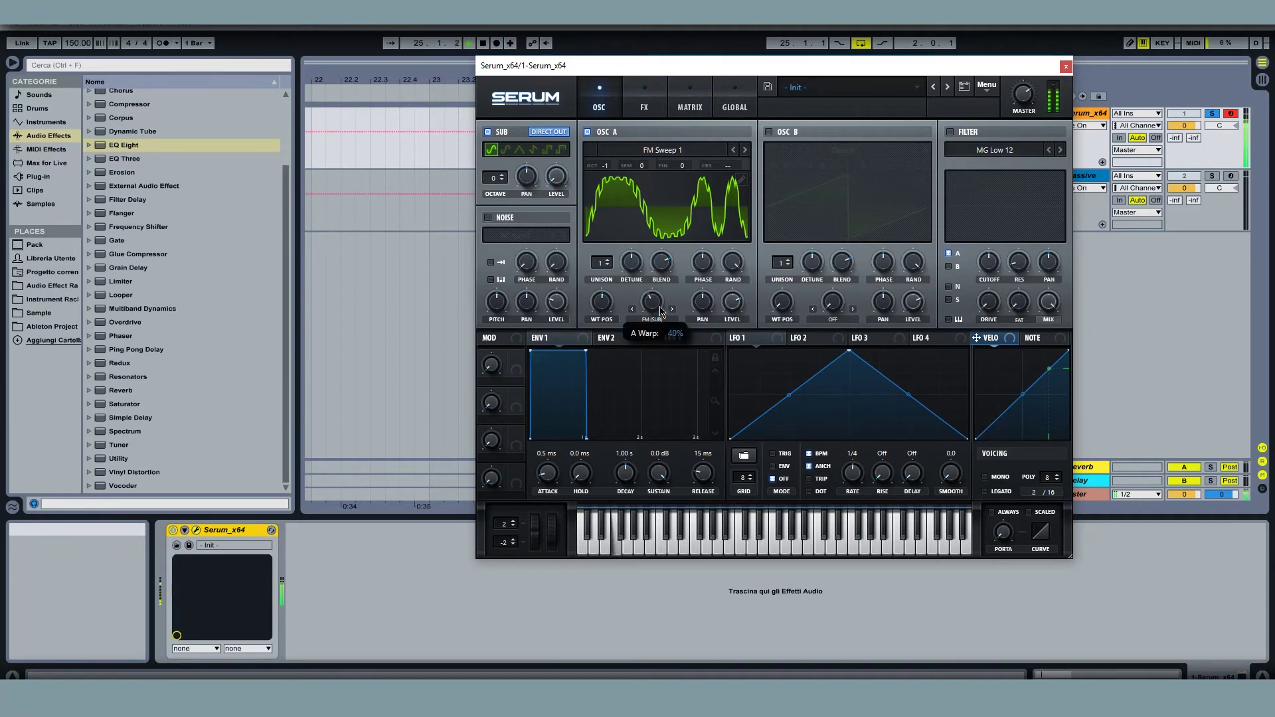
Step: Audition the sub oscillator's other waveforms during playback, settle on the square shape and vary oscillator A's warp to about 49%
{"action": "left_click", "coordinate": [522, 150]}
{"action": "left_click", "coordinate": [534, 151]}
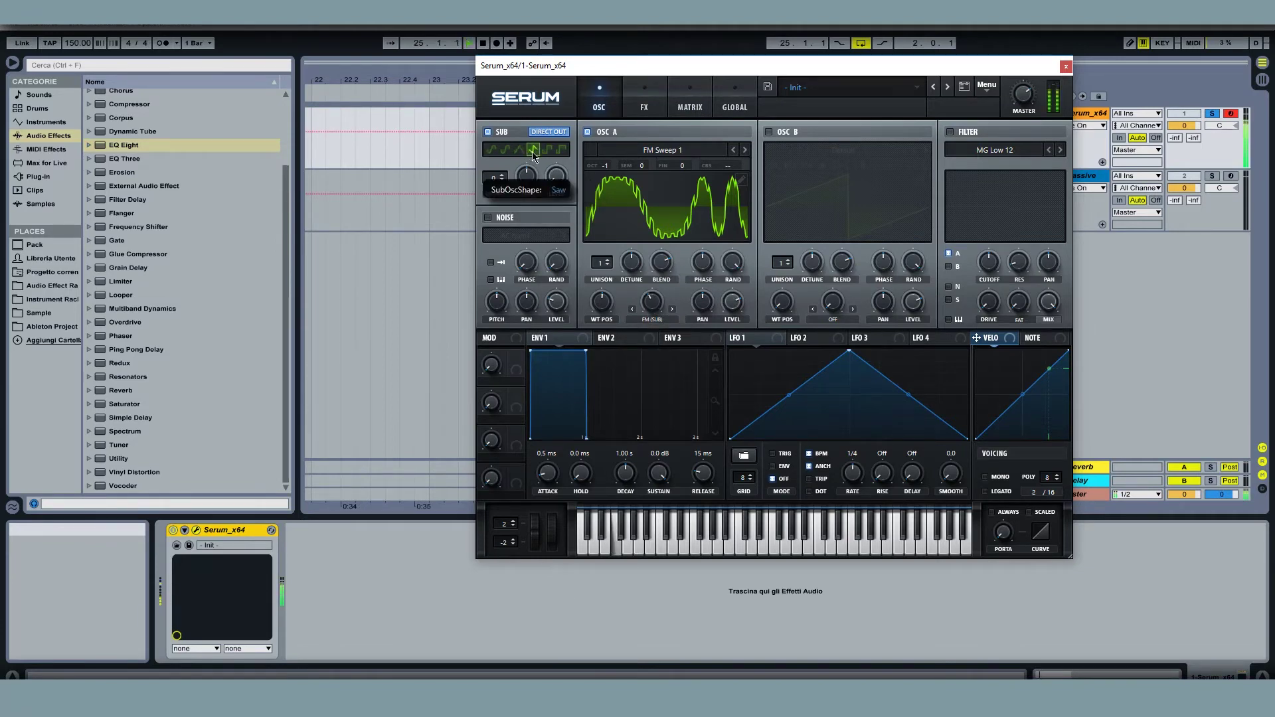
{"action": "left_click", "coordinate": [549, 152]}
{"action": "left_click", "coordinate": [564, 154]}
{"action": "left_click", "coordinate": [546, 150]}
{"action": "key", "text": "space"}
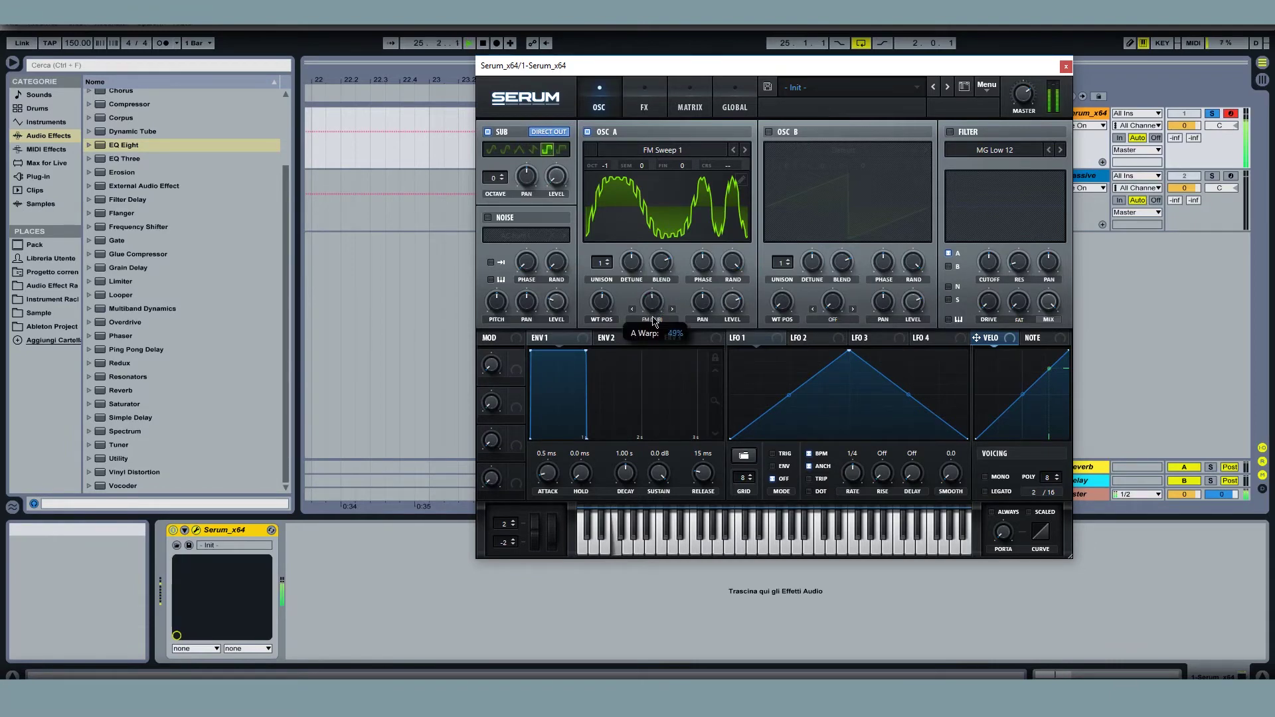
{"action": "scroll", "coordinate": [654, 322], "scroll_direction": "down", "scroll_amount": 5}
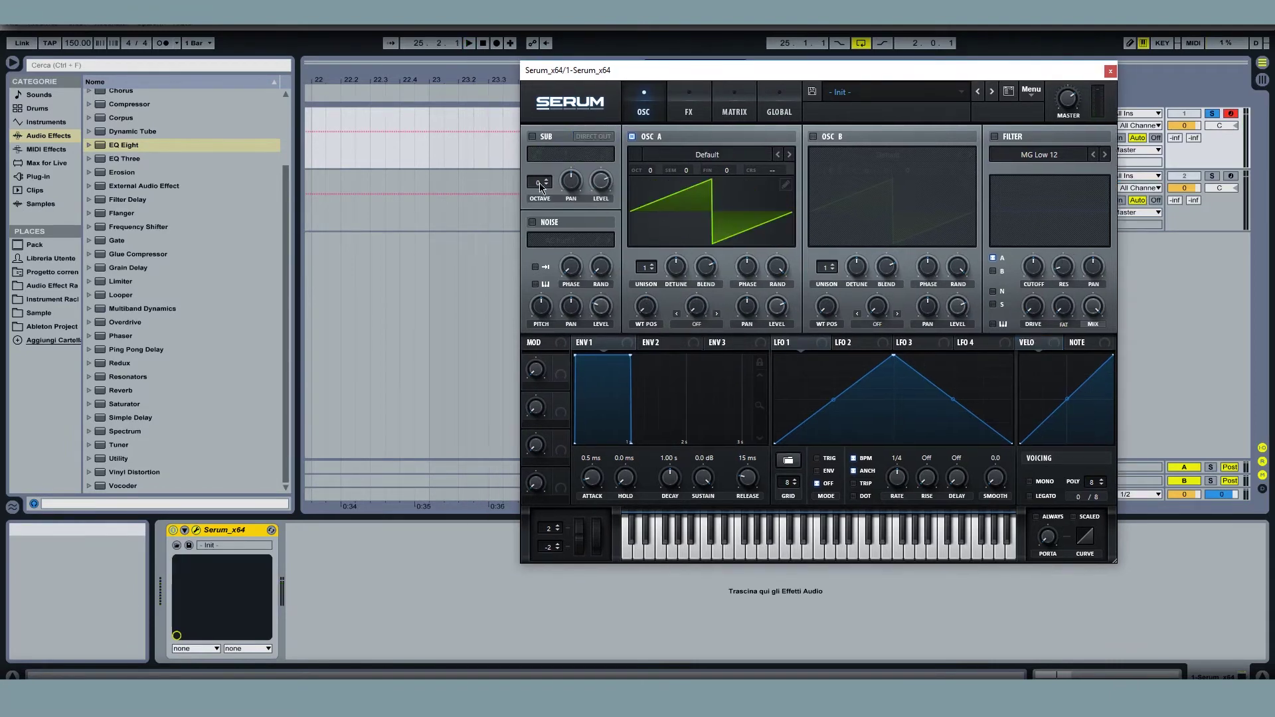
Step: Enable the sub oscillator, audition other octaves before restoring 0, and adjust its pan and reset it to centre
{"action": "scroll", "coordinate": [540, 183], "scroll_direction": "up", "scroll_amount": 3}
{"action": "left_click", "coordinate": [535, 138]}
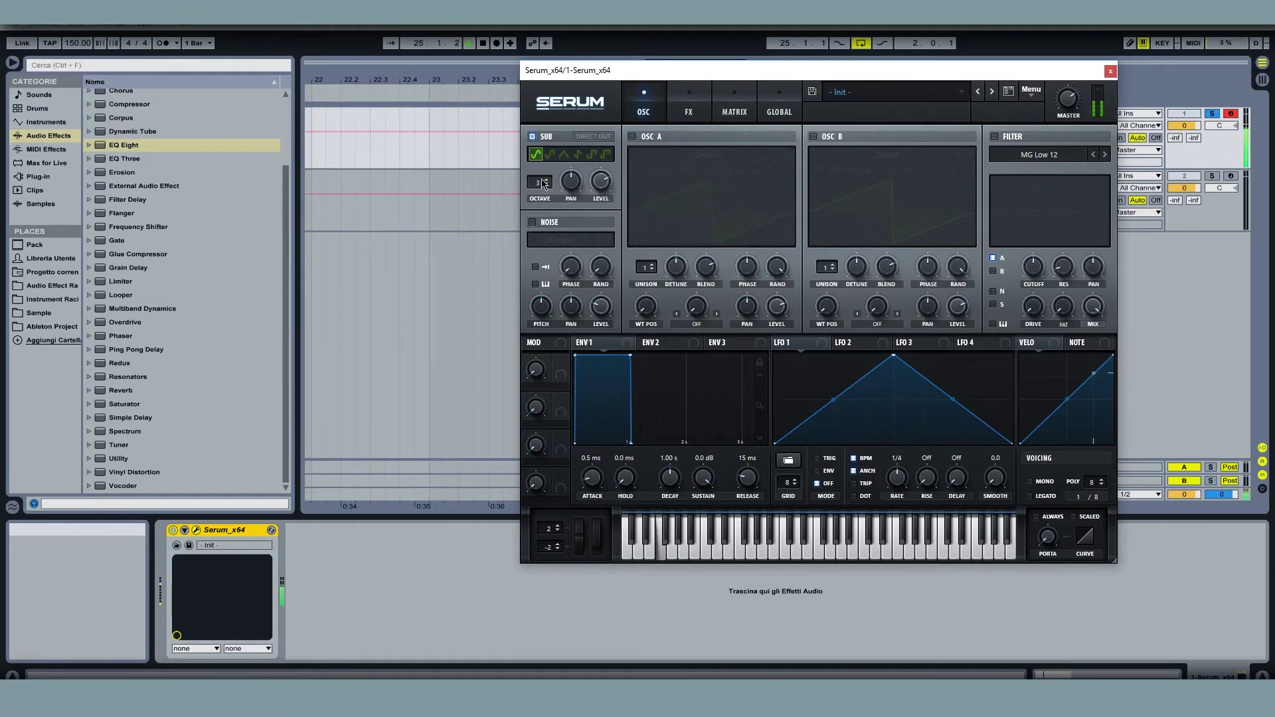
{"action": "scroll", "coordinate": [541, 182], "scroll_direction": "up", "scroll_amount": 1}
{"action": "left_click_drag", "start_coordinate": [548, 184], "coordinate": [544, 240]}
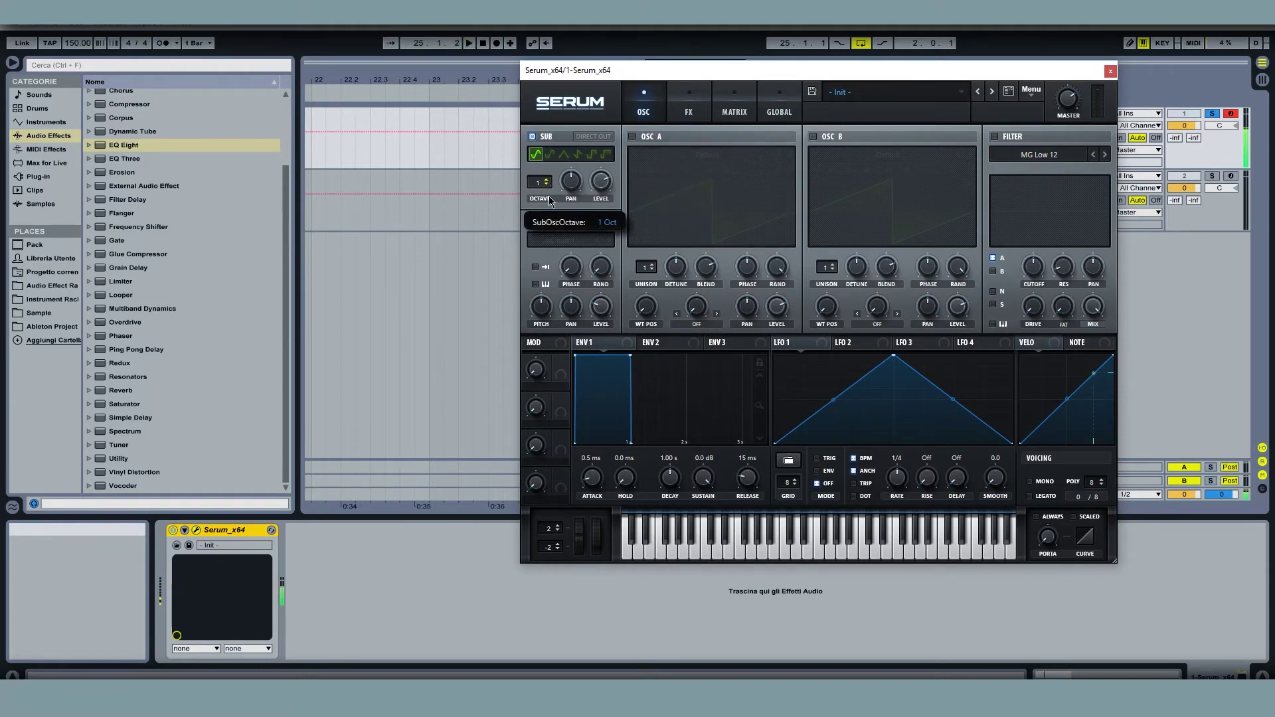
{"action": "left_click_drag", "start_coordinate": [549, 193], "coordinate": [550, 203]}
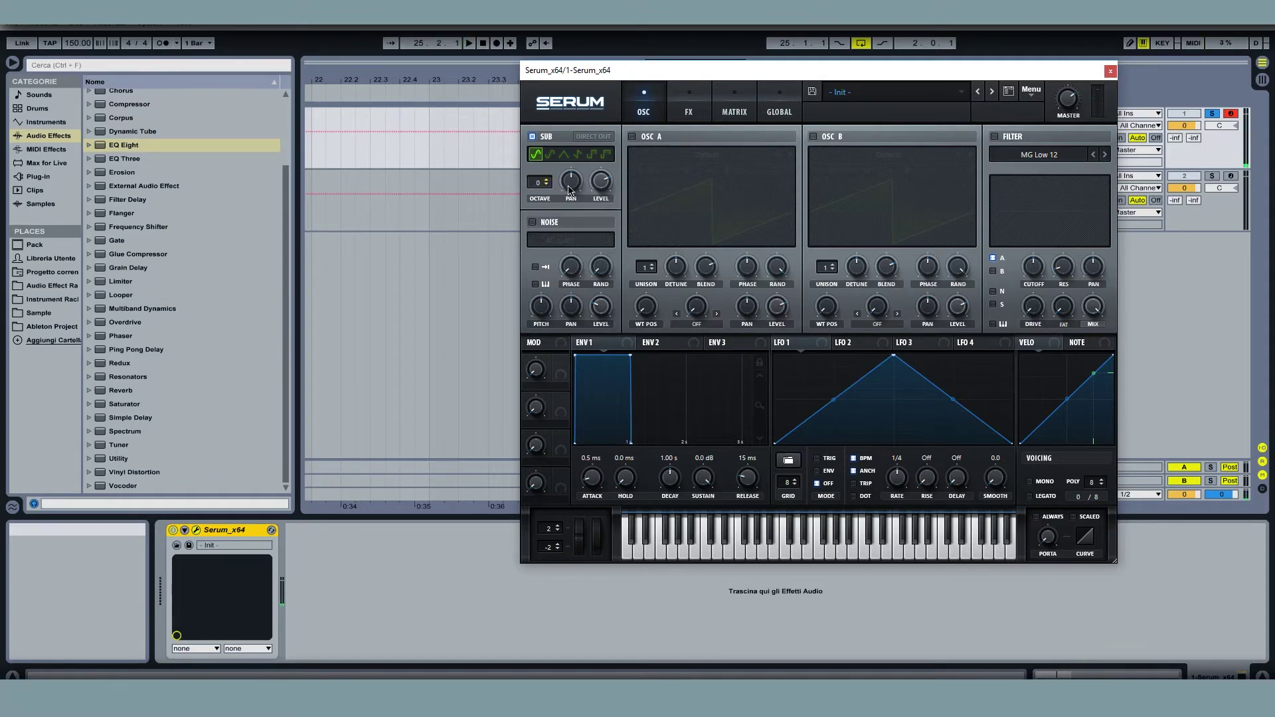
{"action": "left_click_drag", "start_coordinate": [570, 184], "coordinate": [572, 176]}
{"action": "double_click", "coordinate": [575, 185]}
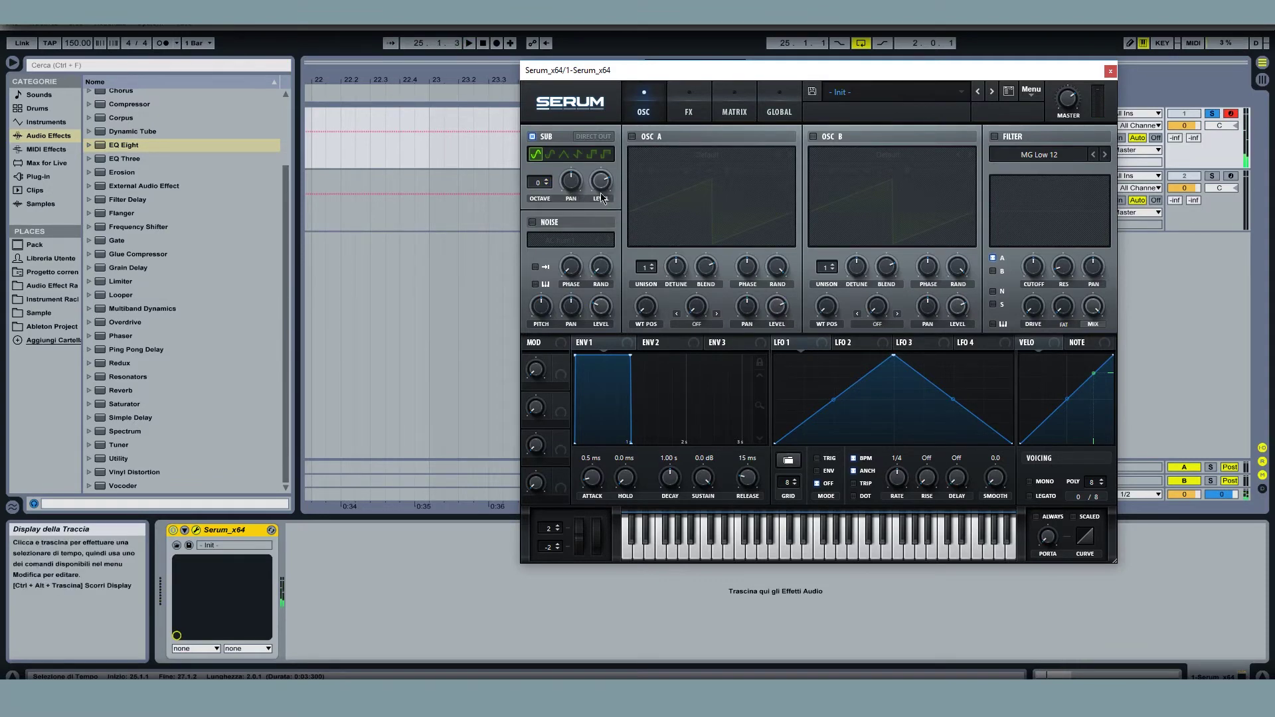
Step: Turn off the sub oscillator, turn on the noise oscillator and check its sample list
{"action": "left_click_drag", "start_coordinate": [612, 78], "coordinate": [633, 72]}
{"action": "left_click", "coordinate": [555, 136]}
{"action": "left_click", "coordinate": [625, 228]}
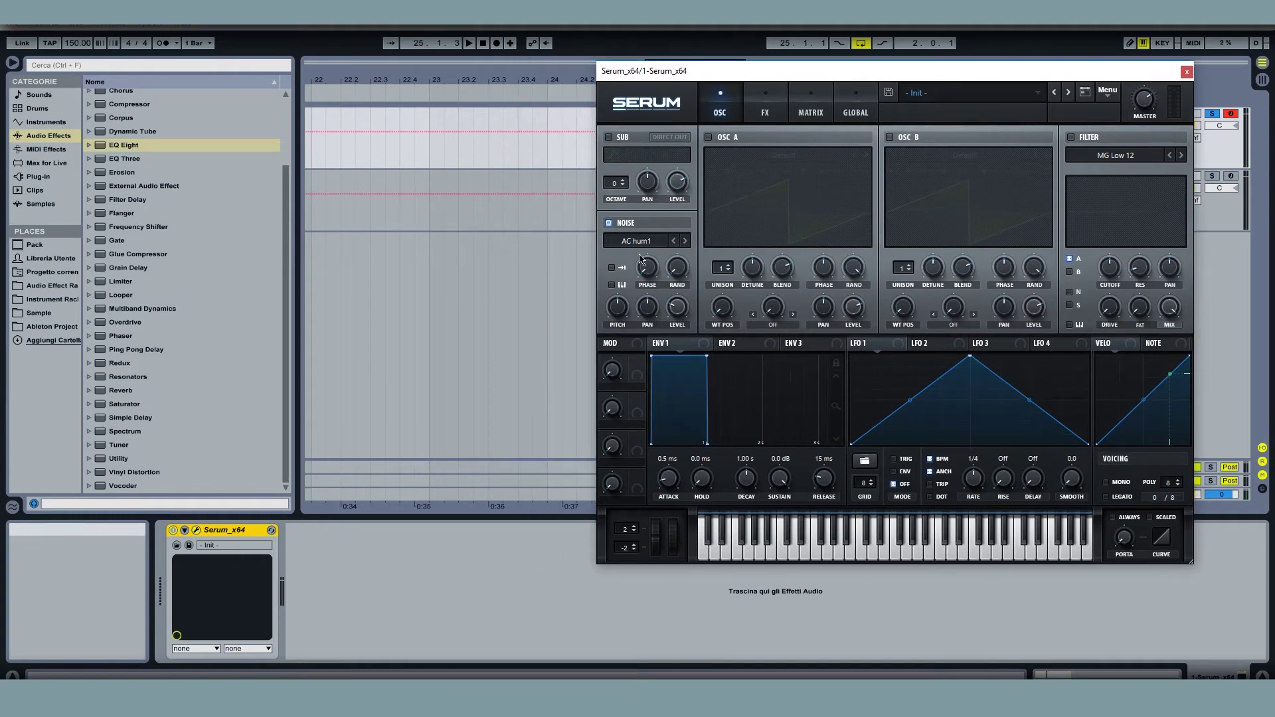
{"action": "left_click", "coordinate": [630, 243]}
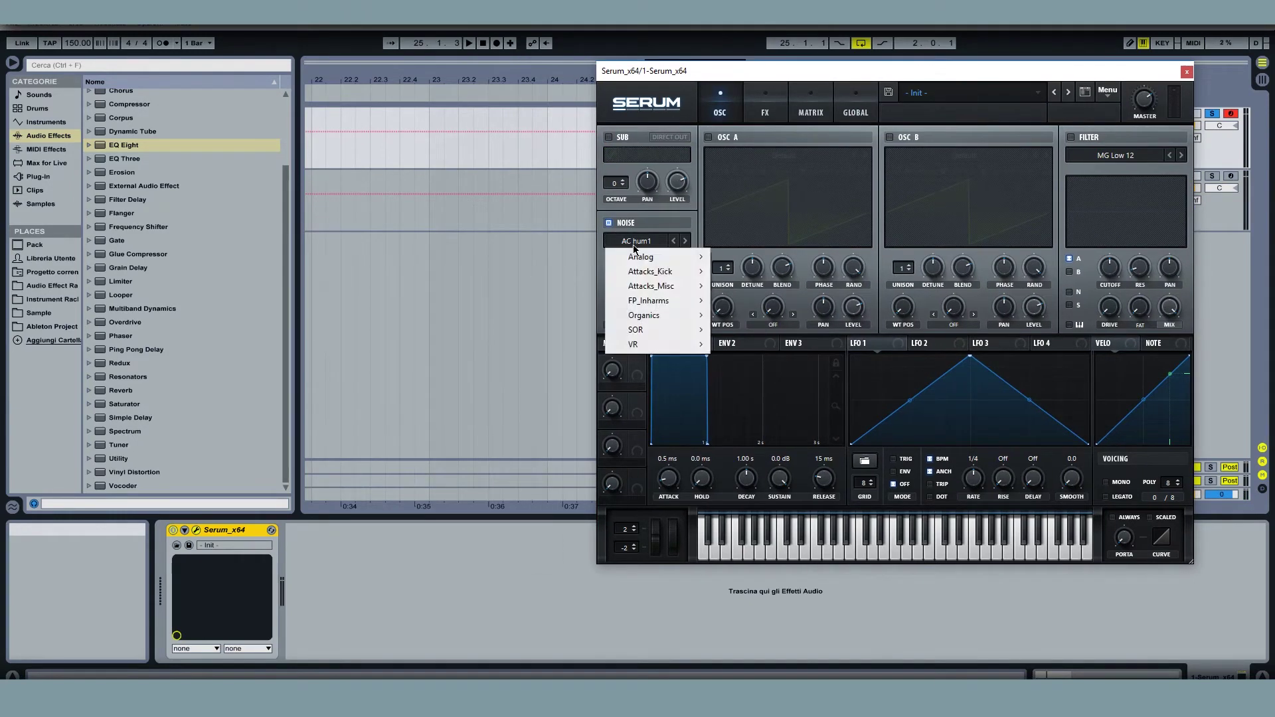
{"action": "left_click", "coordinate": [629, 243]}
Step: Enable oscillator A to look through its wavetable categories for comparison, and disable it again
{"action": "left_click", "coordinate": [717, 138]}
{"action": "left_click", "coordinate": [767, 158]}
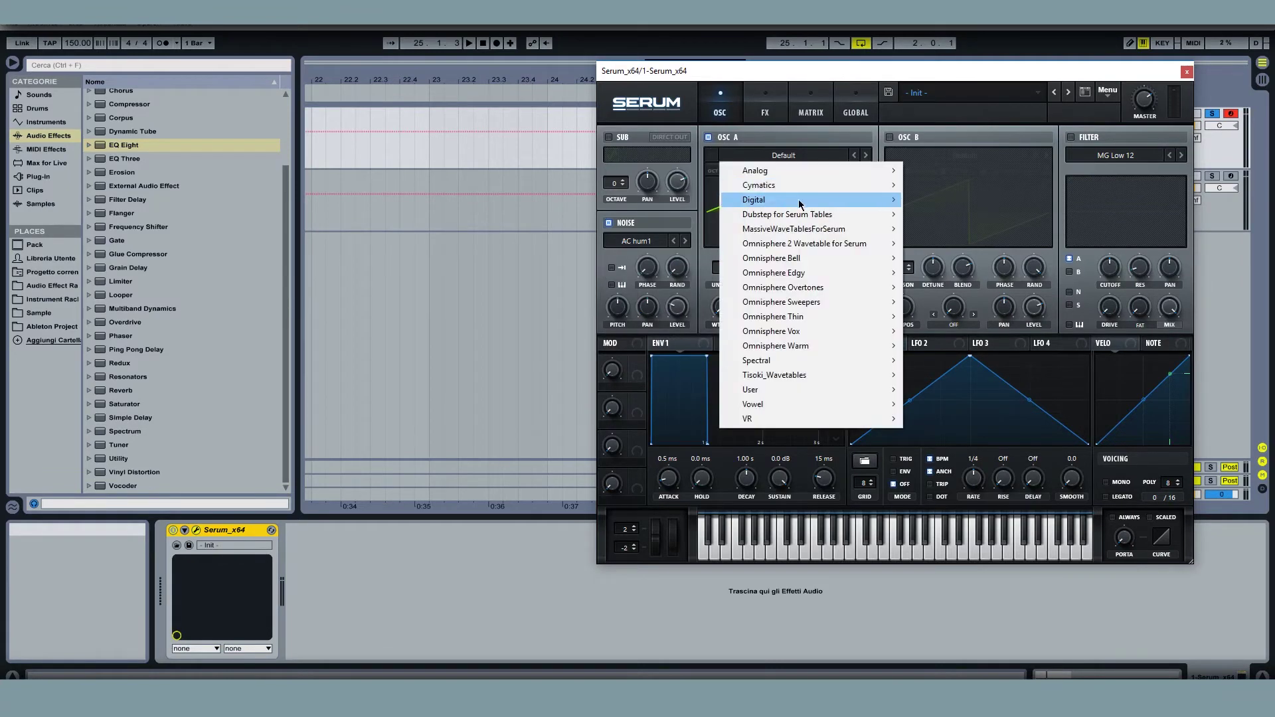
{"action": "left_click", "coordinate": [704, 151]}
{"action": "left_click", "coordinate": [724, 140]}
Step: Browse the noise oscillator's sample categories, including the VR Noises and VR Noises Vol.2 folders
{"action": "left_click", "coordinate": [632, 248]}
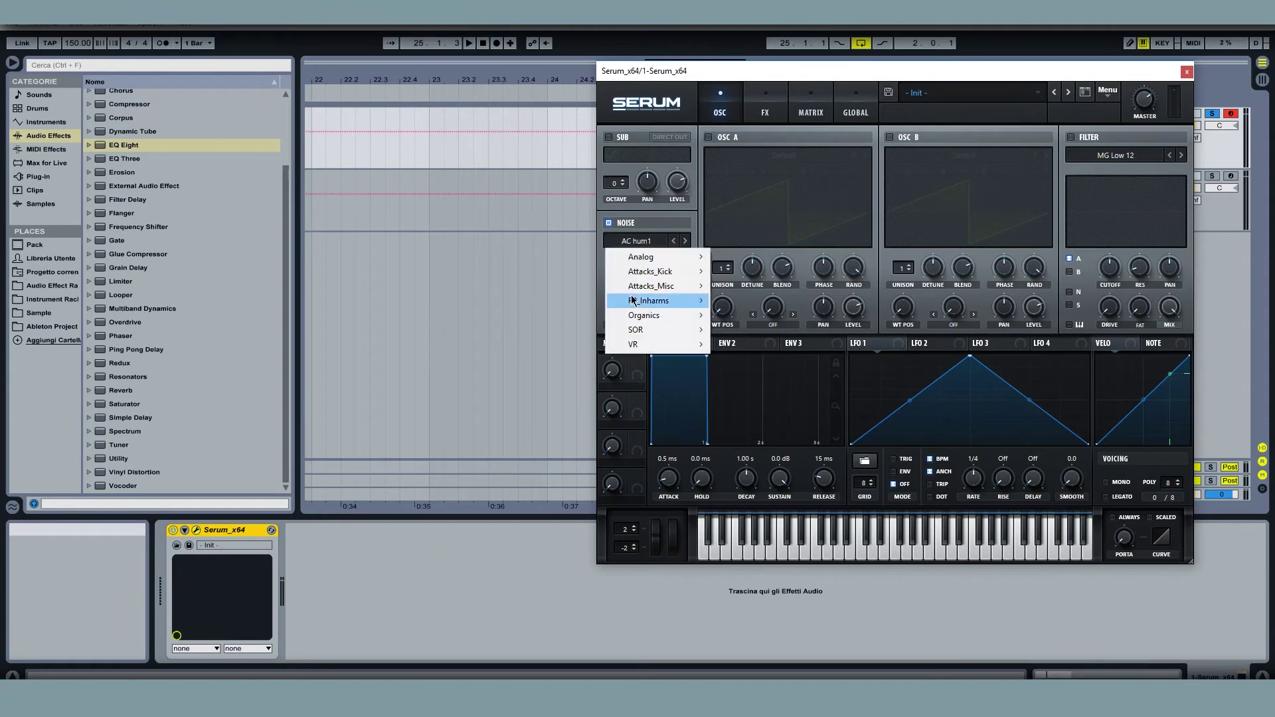
{"action": "mouse_move", "coordinate": [658, 257]}
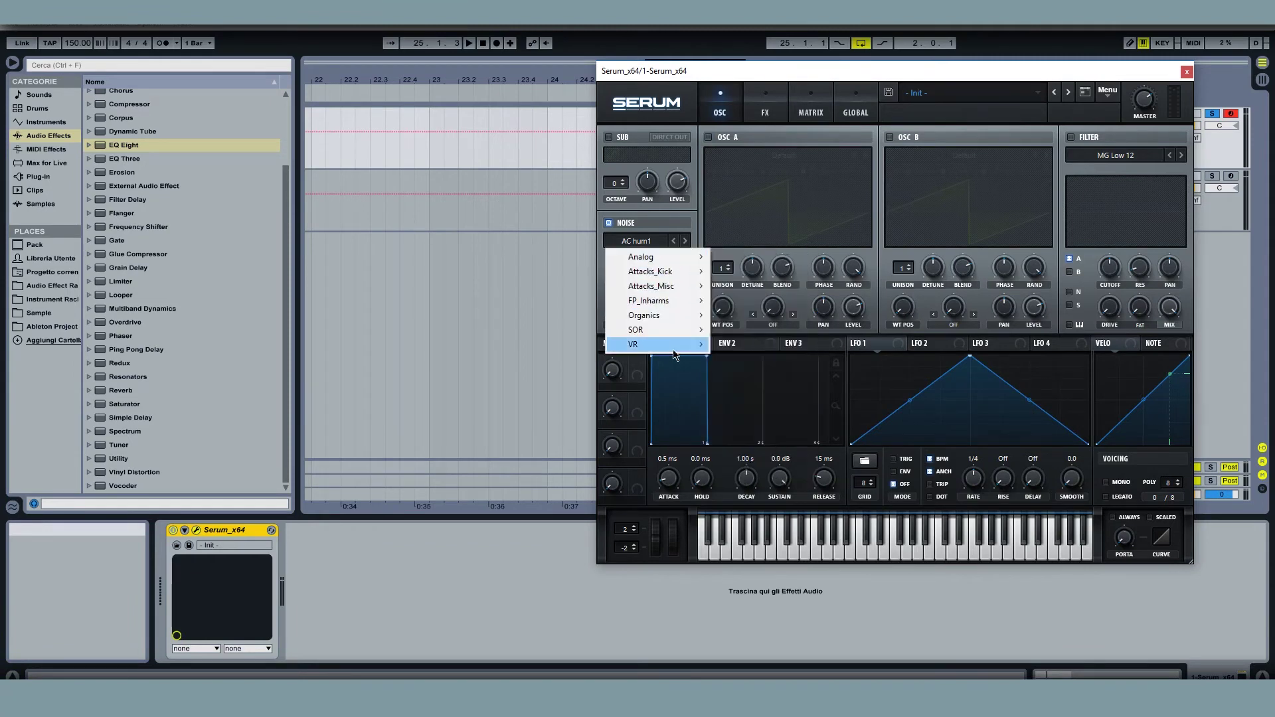
{"action": "mouse_move", "coordinate": [636, 352]}
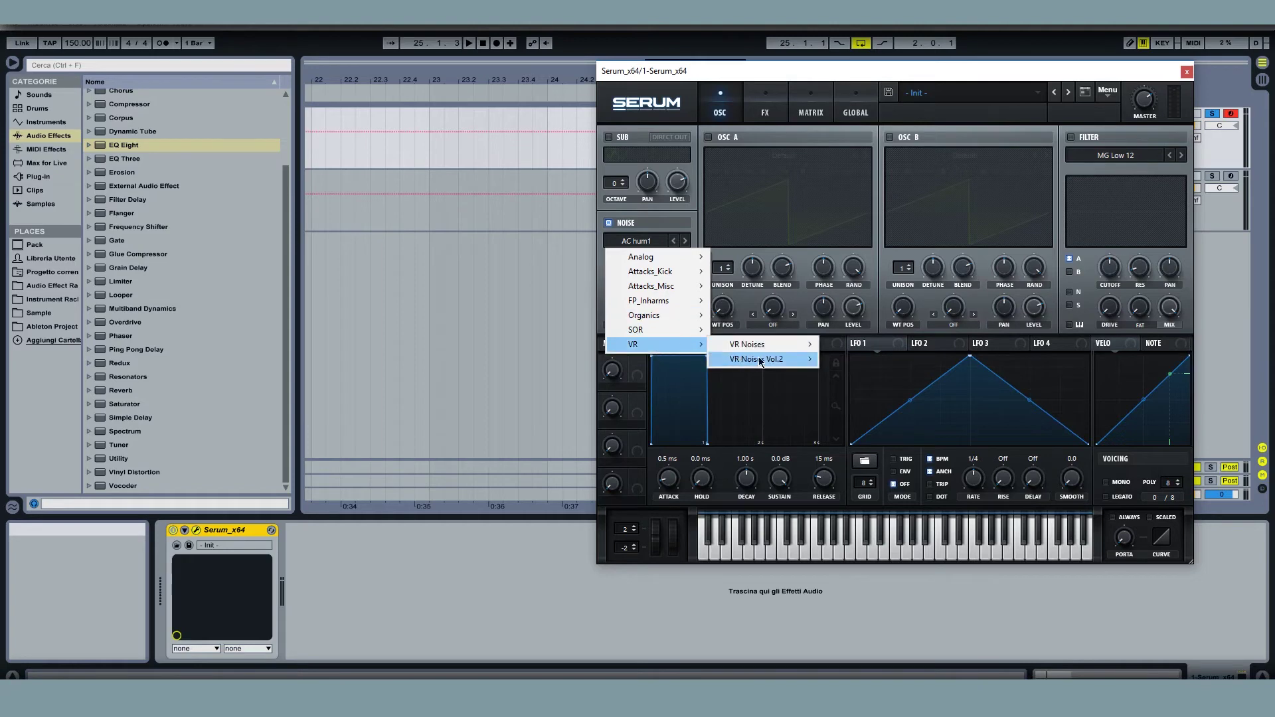
{"action": "left_click", "coordinate": [638, 229]}
{"action": "left_click", "coordinate": [641, 242]}
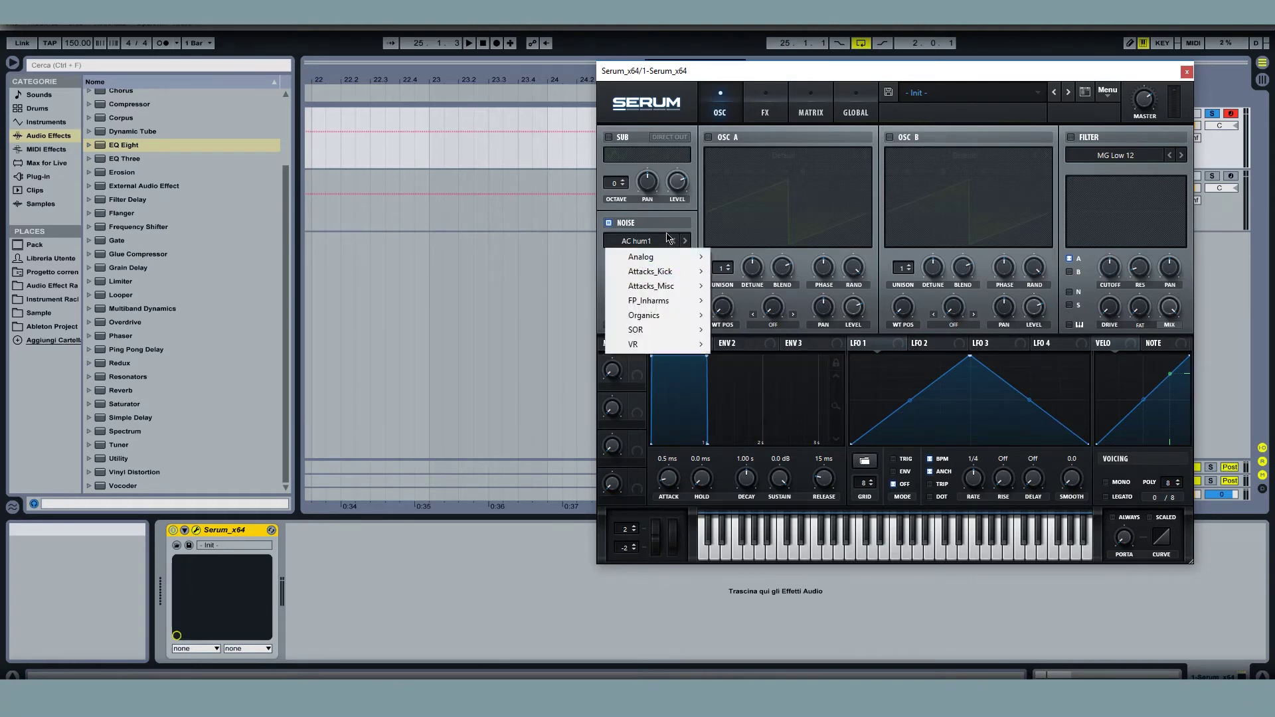
{"action": "left_click", "coordinate": [691, 220]}
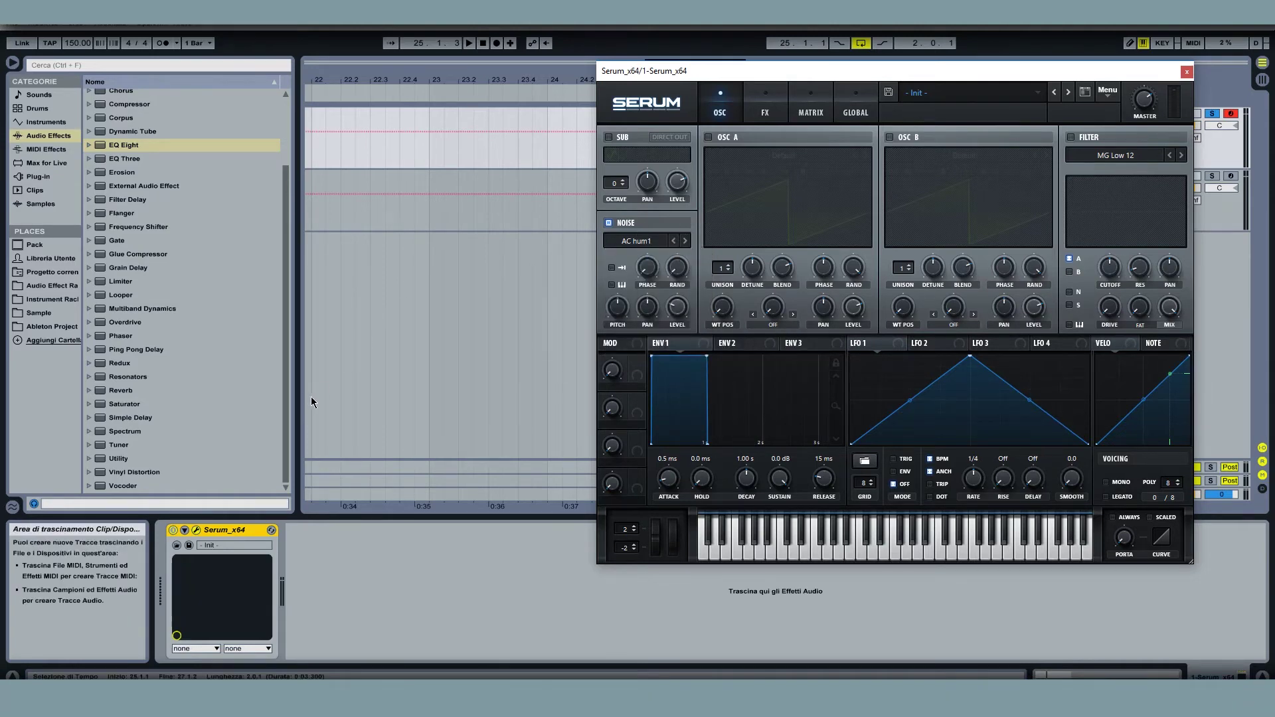
Step: Reposition the Serum window and look through the noise oscillator's Attacks_Misc samples
{"action": "left_click_drag", "start_coordinate": [686, 77], "coordinate": [609, 88]}
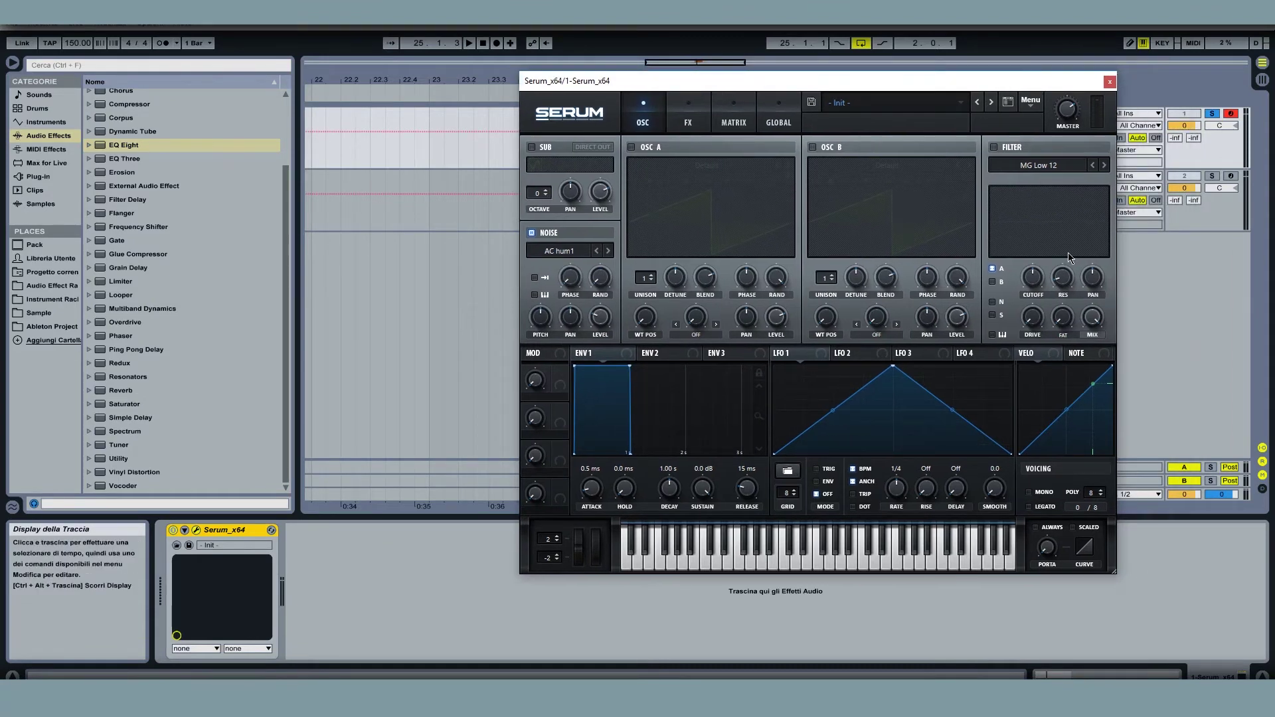
{"action": "left_click", "coordinate": [579, 246]}
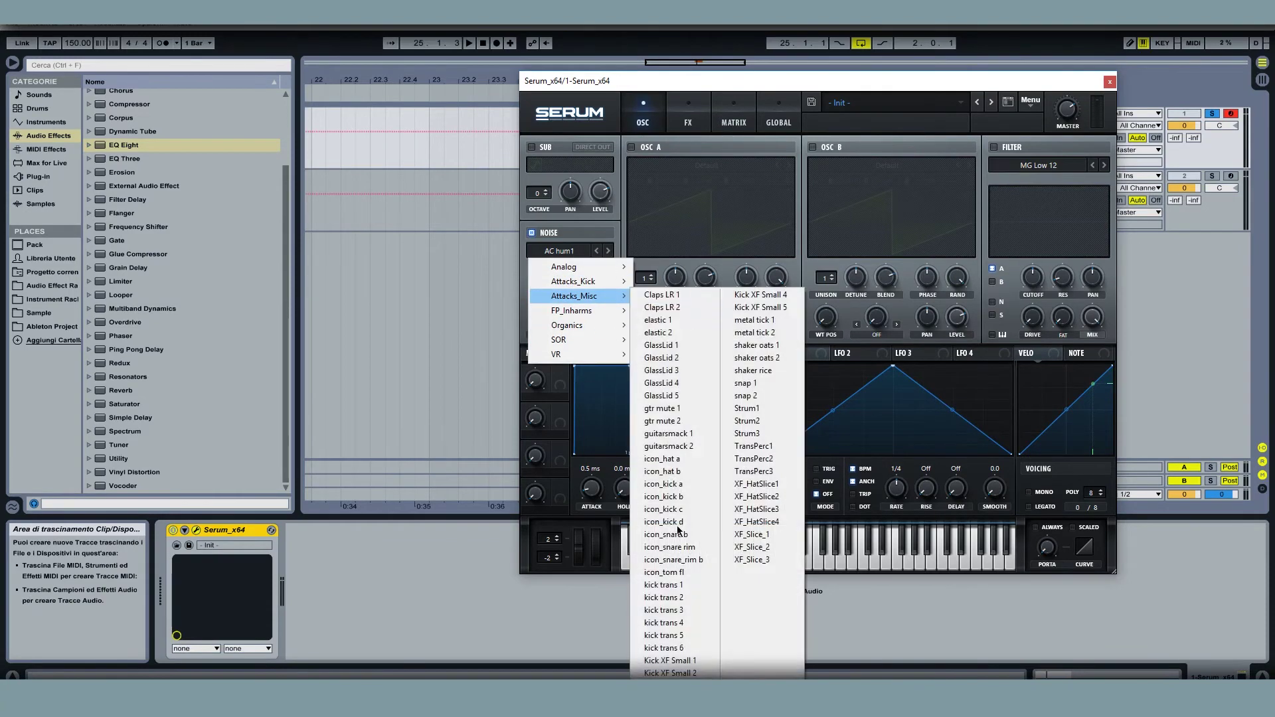
{"action": "left_click", "coordinate": [599, 222]}
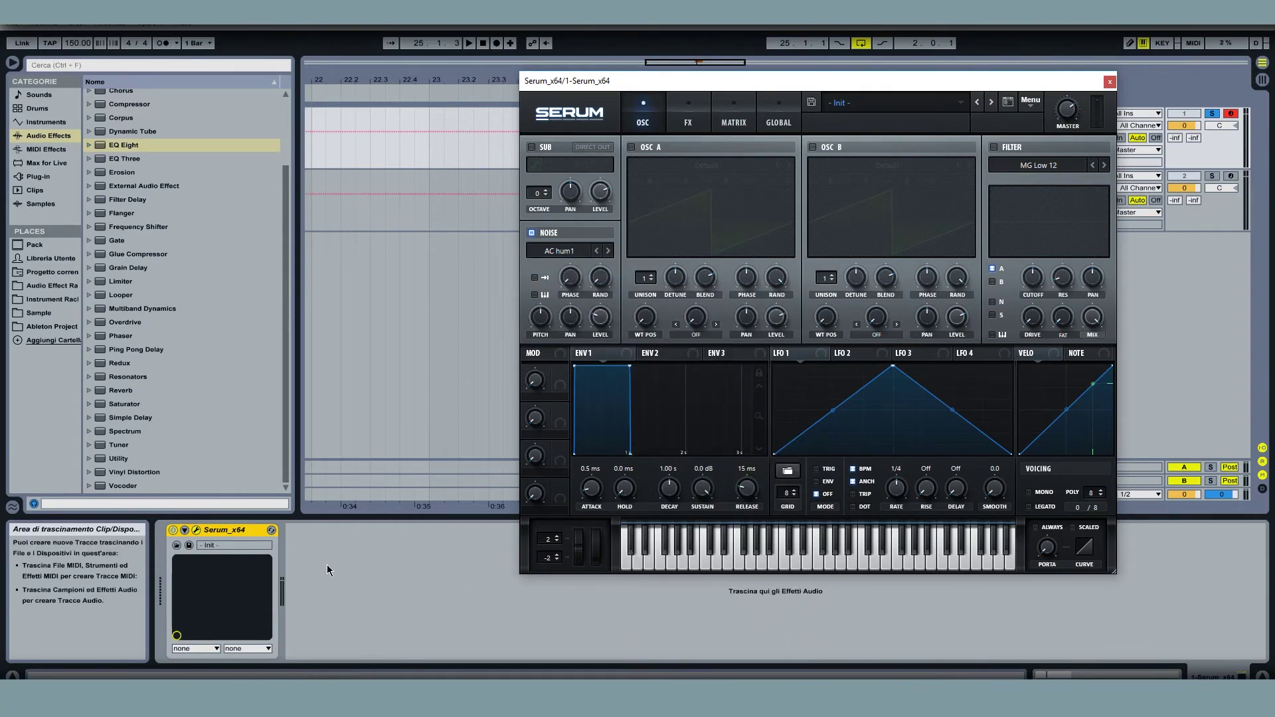
Step: Switch to File Explorer and open the Noises folder inside Serum Presets
{"action": "left_click", "coordinate": [407, 543]}
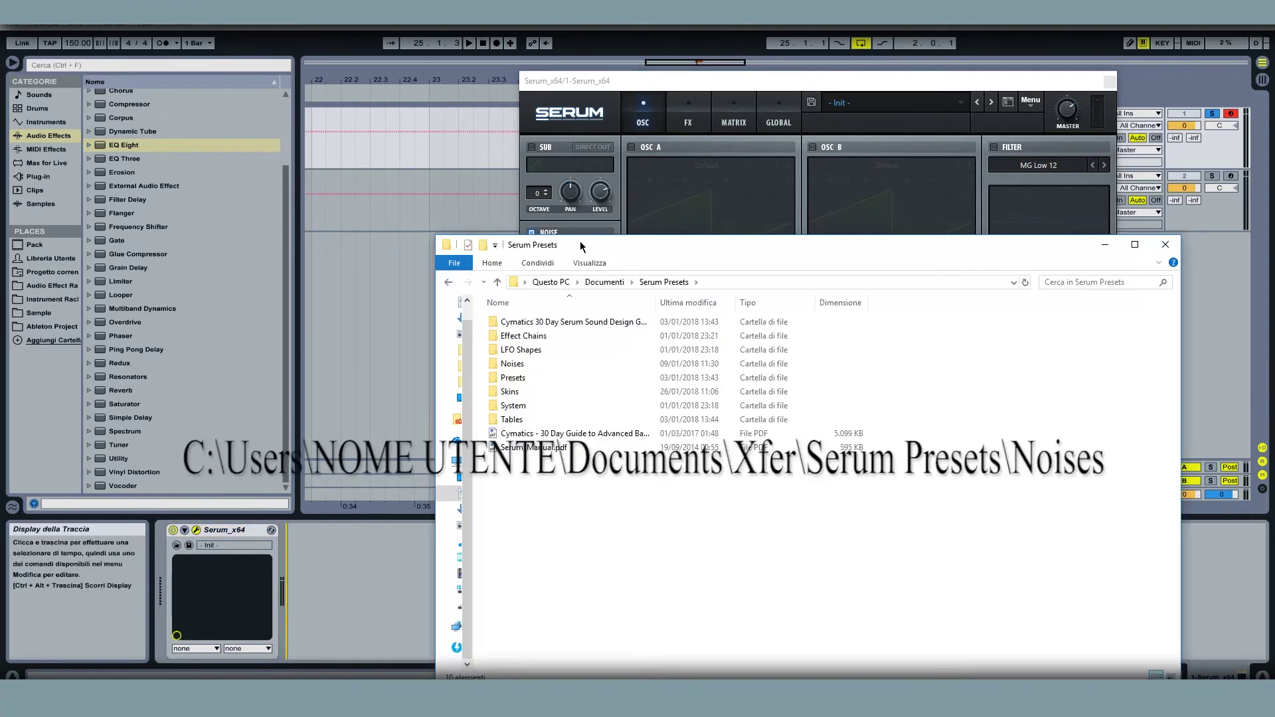
{"action": "left_click_drag", "start_coordinate": [579, 243], "coordinate": [531, 126]}
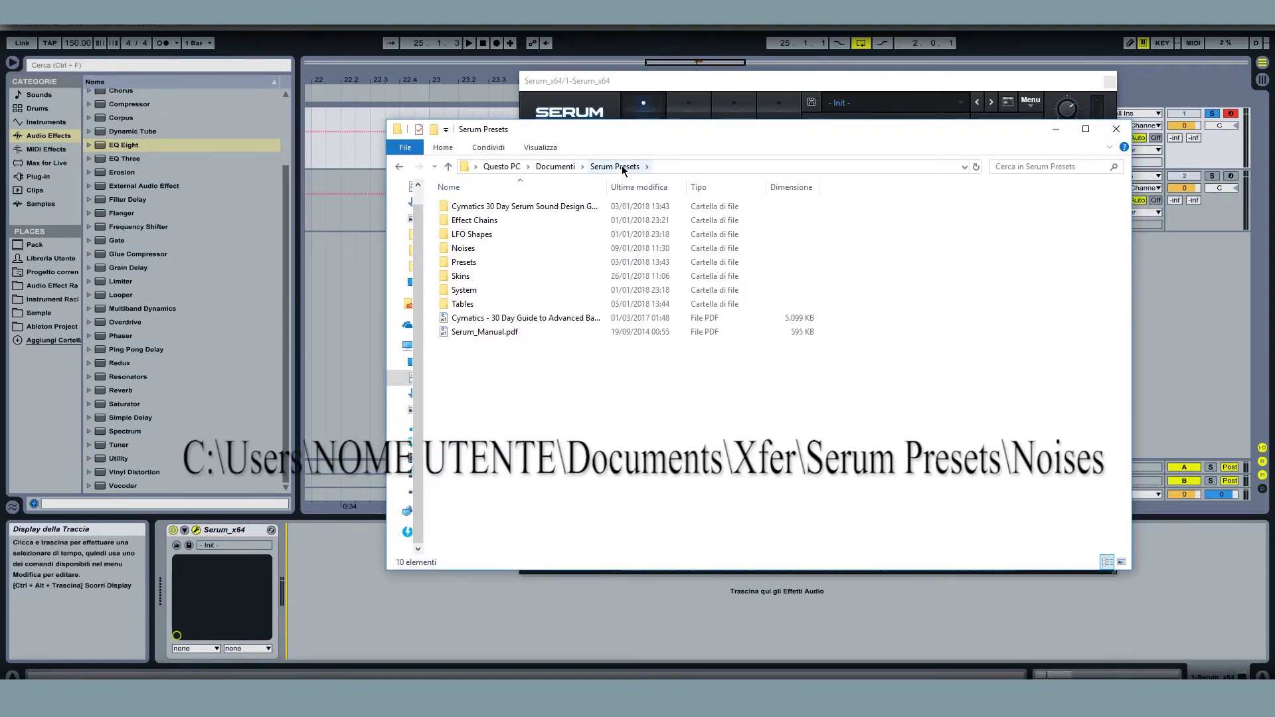
{"action": "double_click", "coordinate": [458, 250]}
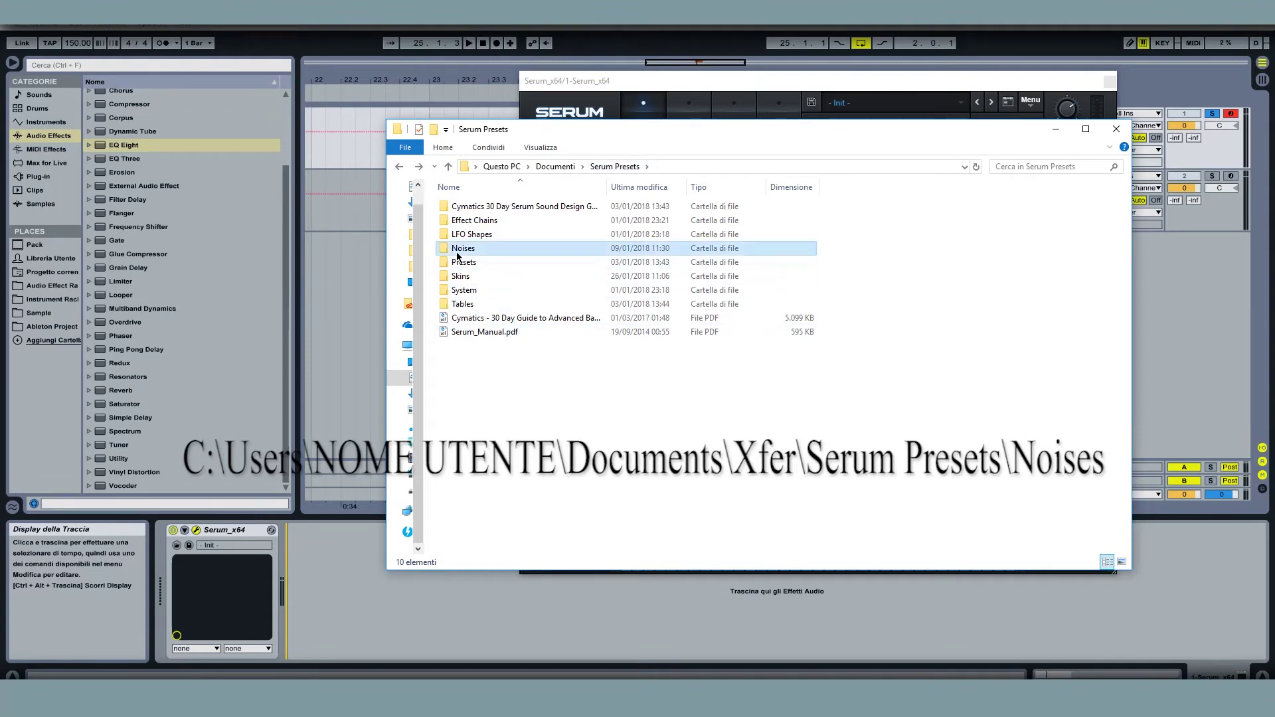
{"action": "left_click_drag", "start_coordinate": [515, 131], "coordinate": [927, 225]}
Step: Compare Serum's noise sample categories with the Noises folder on disk, and open its VR and VR Noises Vol.2 subfolders
{"action": "left_click", "coordinate": [553, 252]}
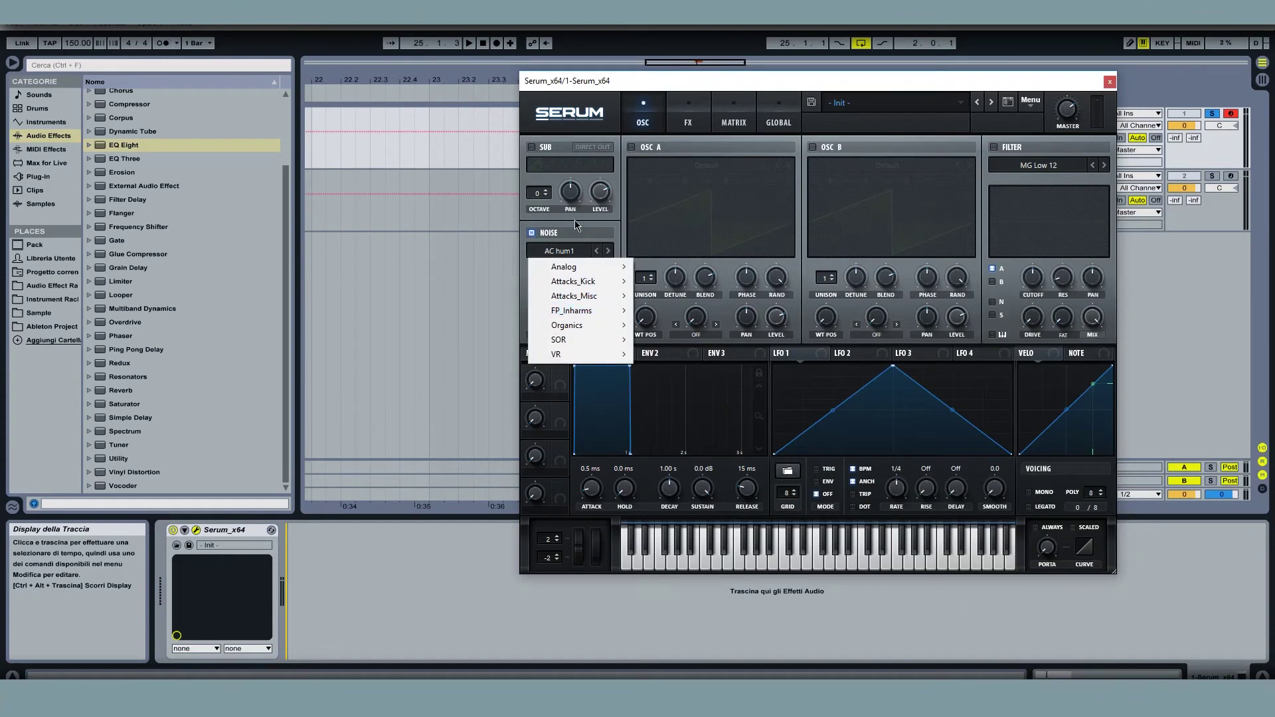
{"action": "mouse_move", "coordinate": [608, 305]}
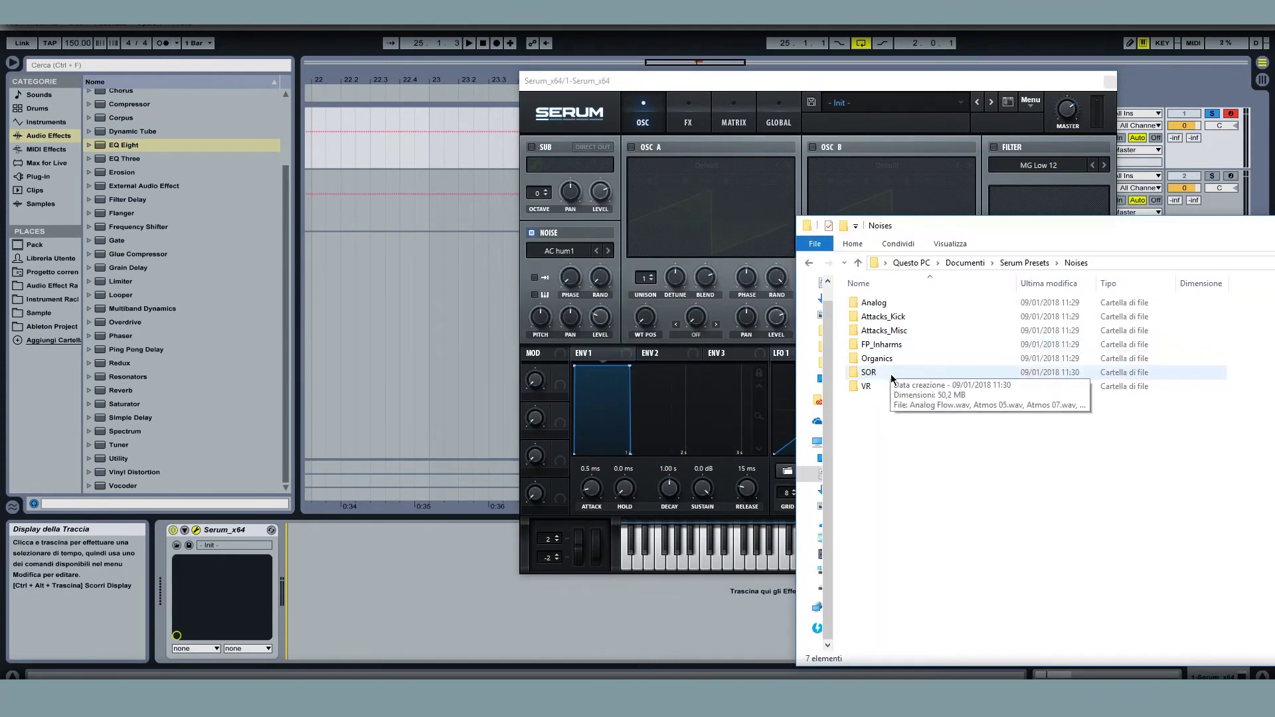
{"action": "double_click", "coordinate": [890, 389]}
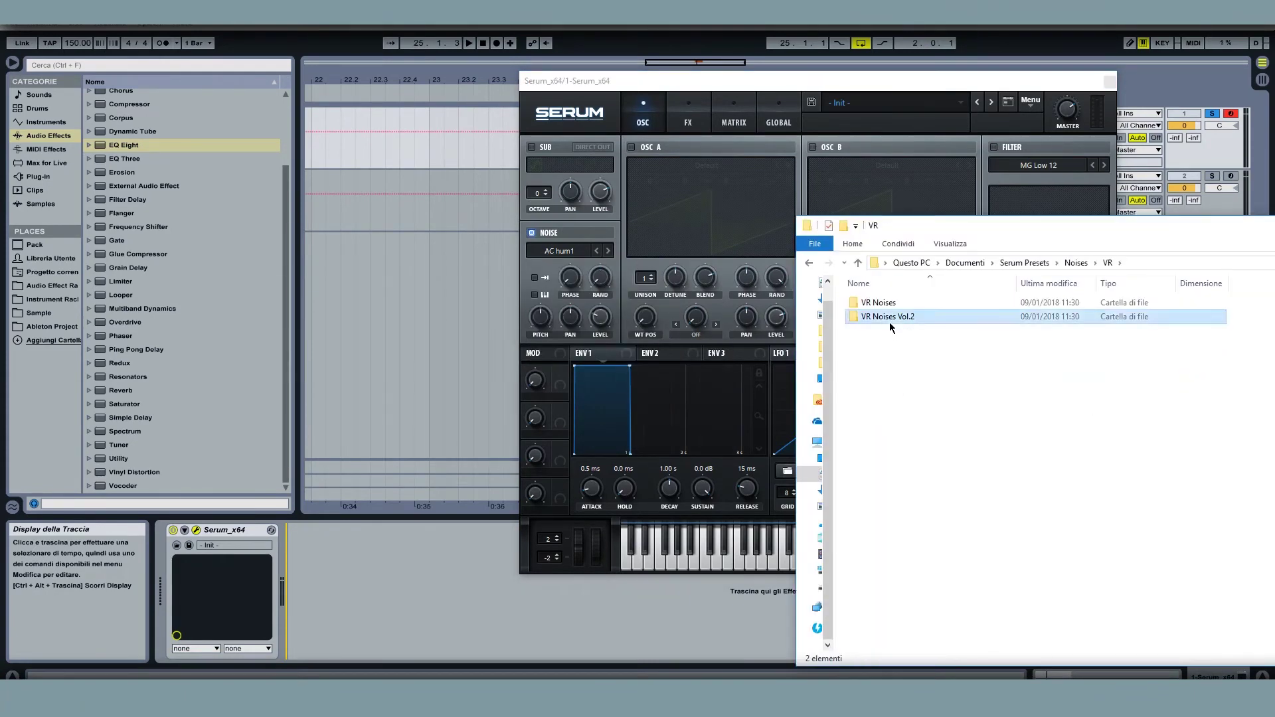
{"action": "double_click", "coordinate": [890, 320]}
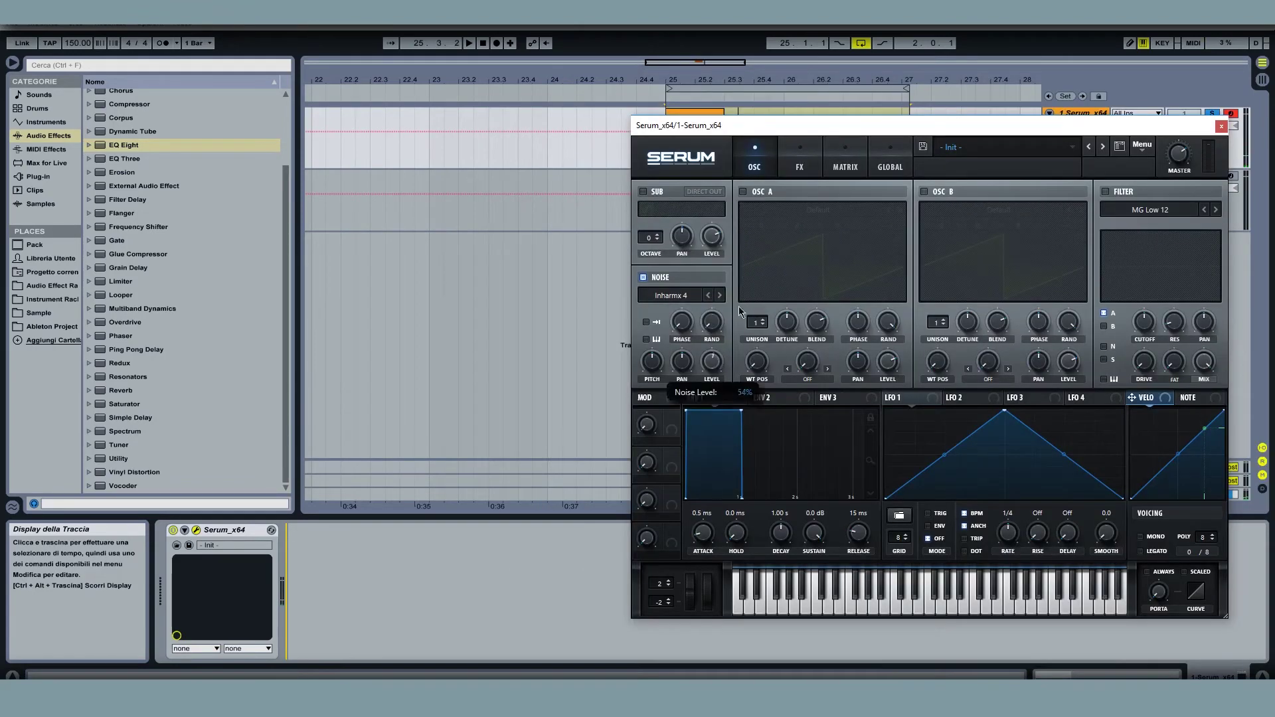
Step: Reposition the Serum window and play the clip briefly to hear the noise oscillator's loaded sample
{"action": "left_click_drag", "start_coordinate": [750, 126], "coordinate": [611, 135]}
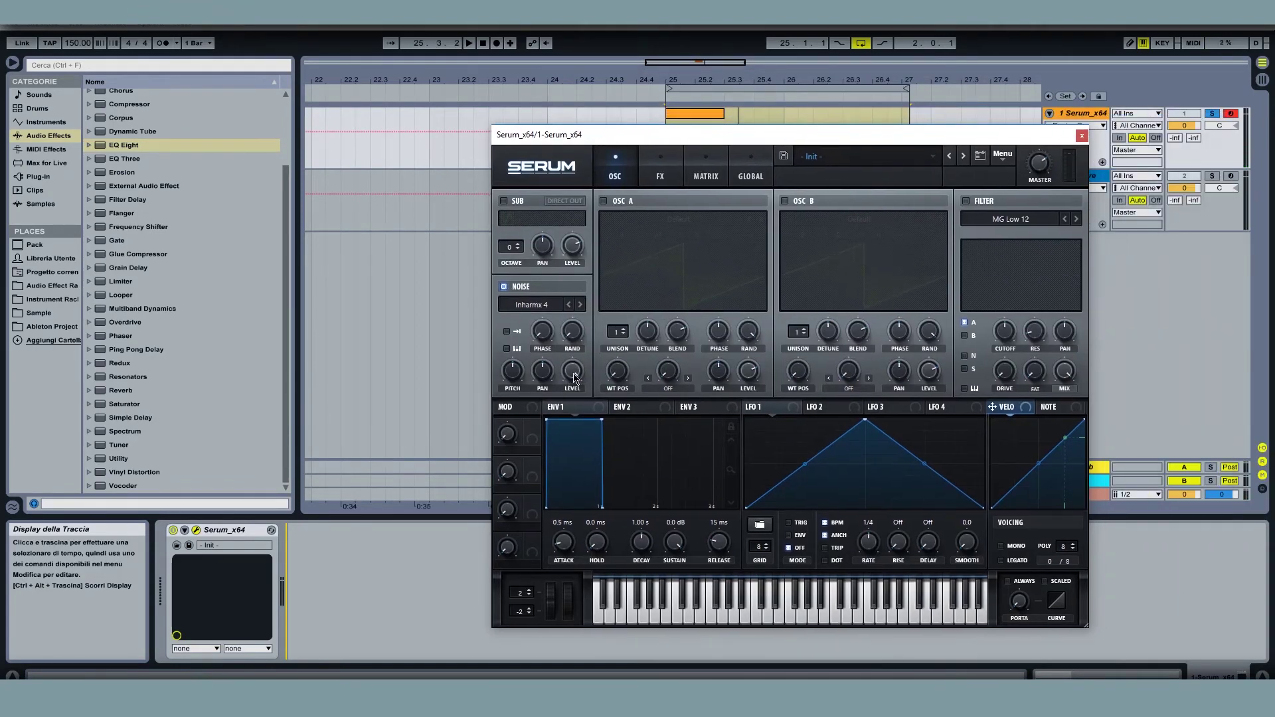
{"action": "key", "text": "space"}
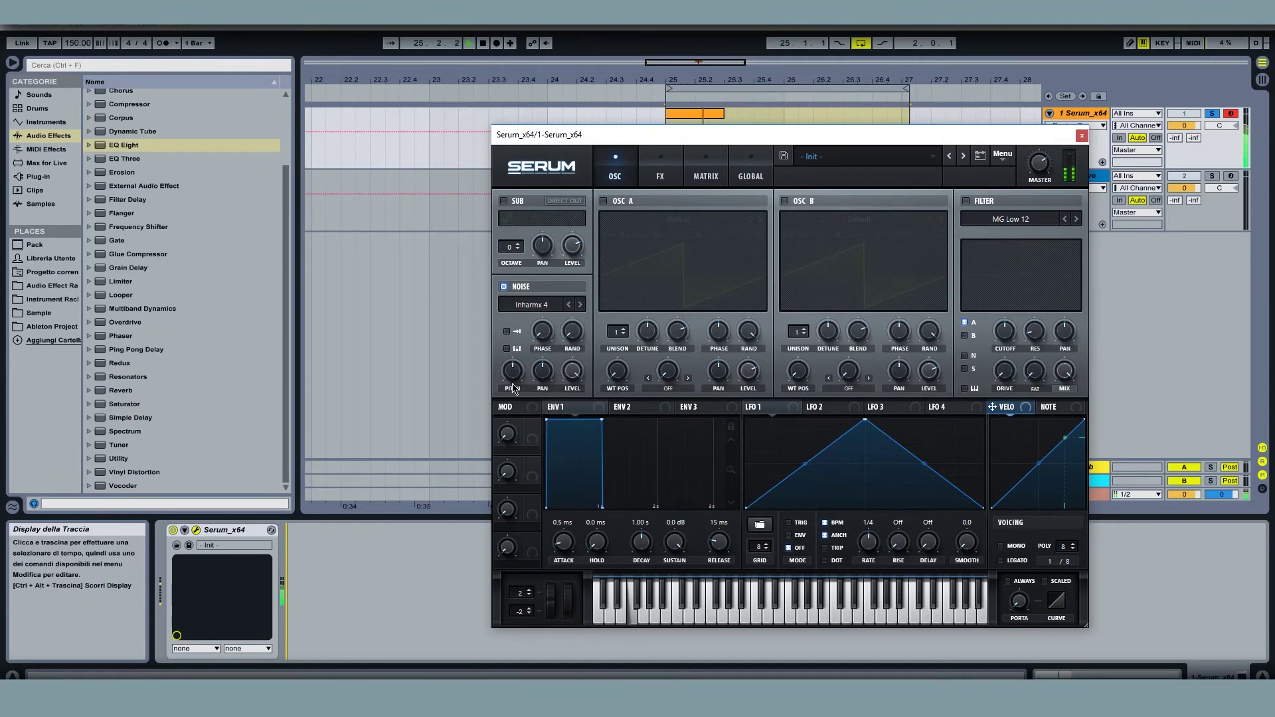
{"action": "key", "text": "space"}
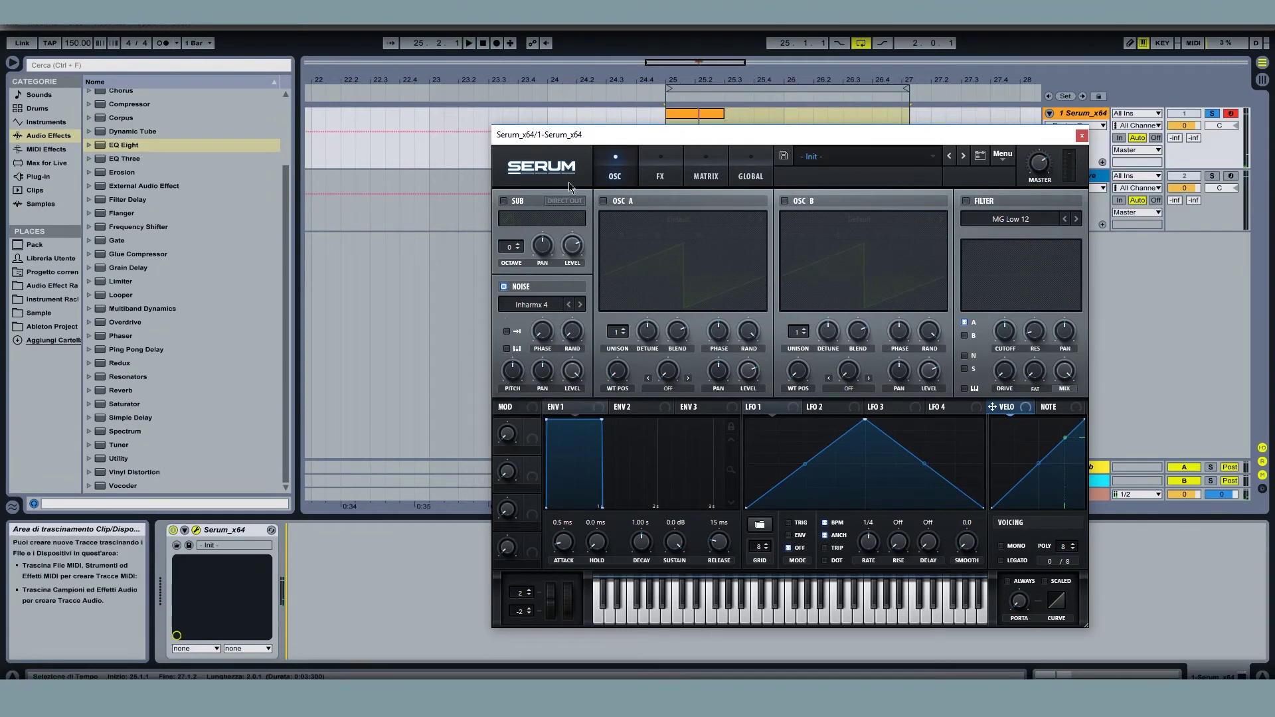
Step: Adjust the noise oscillator's phase and random phase controls while playing the clip
{"action": "left_click_drag", "start_coordinate": [575, 142], "coordinate": [608, 132]}
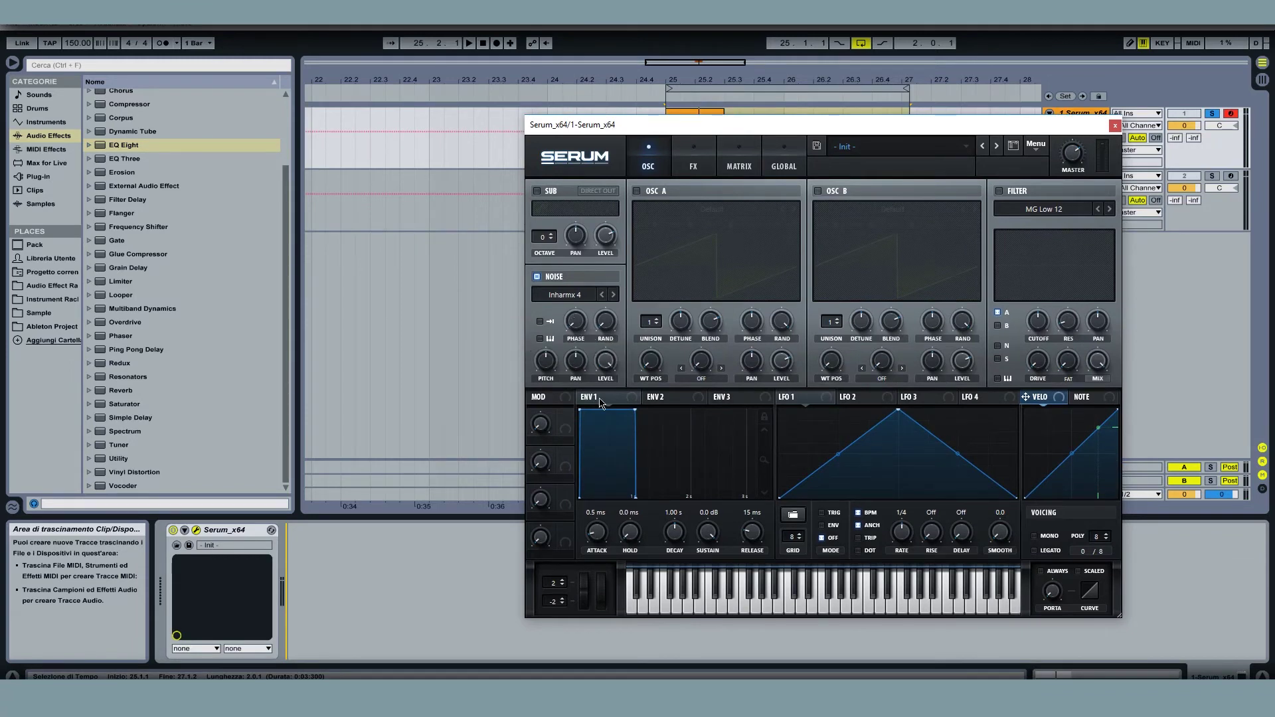
{"action": "mouse_move", "coordinate": [573, 326]}
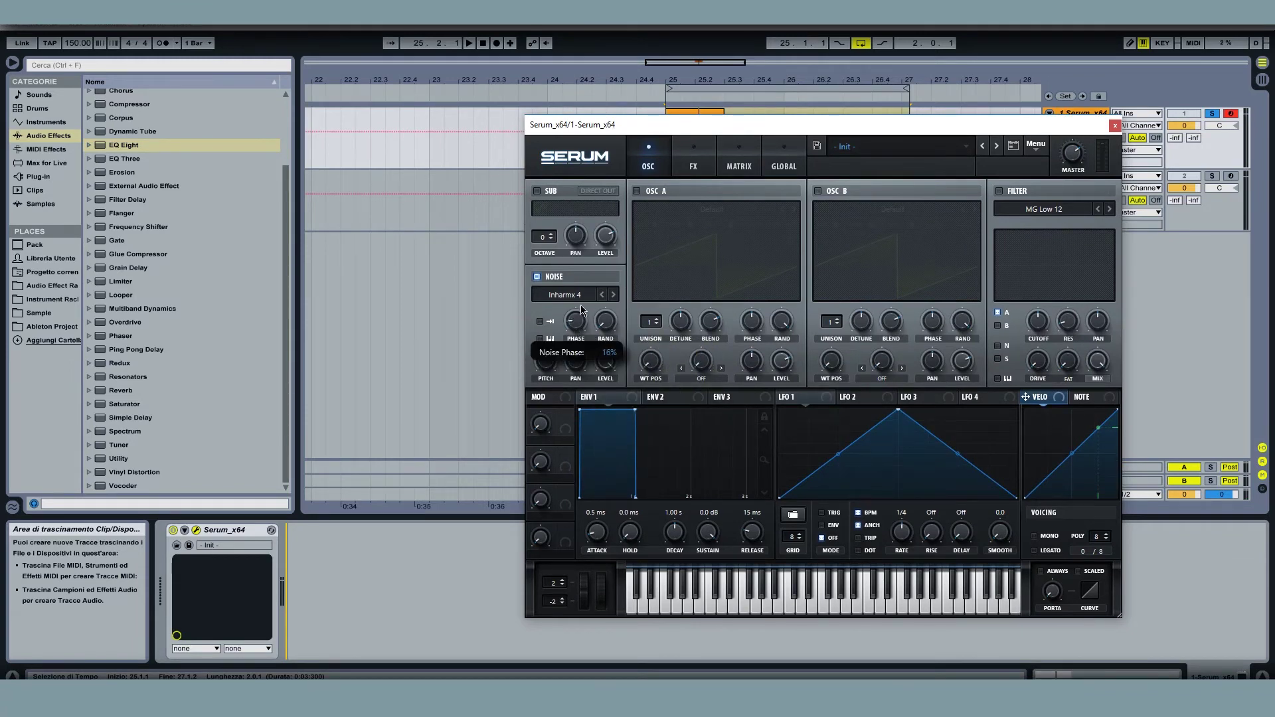
{"action": "key", "text": "space"}
{"action": "left_click_drag", "start_coordinate": [582, 330], "coordinate": [608, 298]}
{"action": "key", "text": "space"}
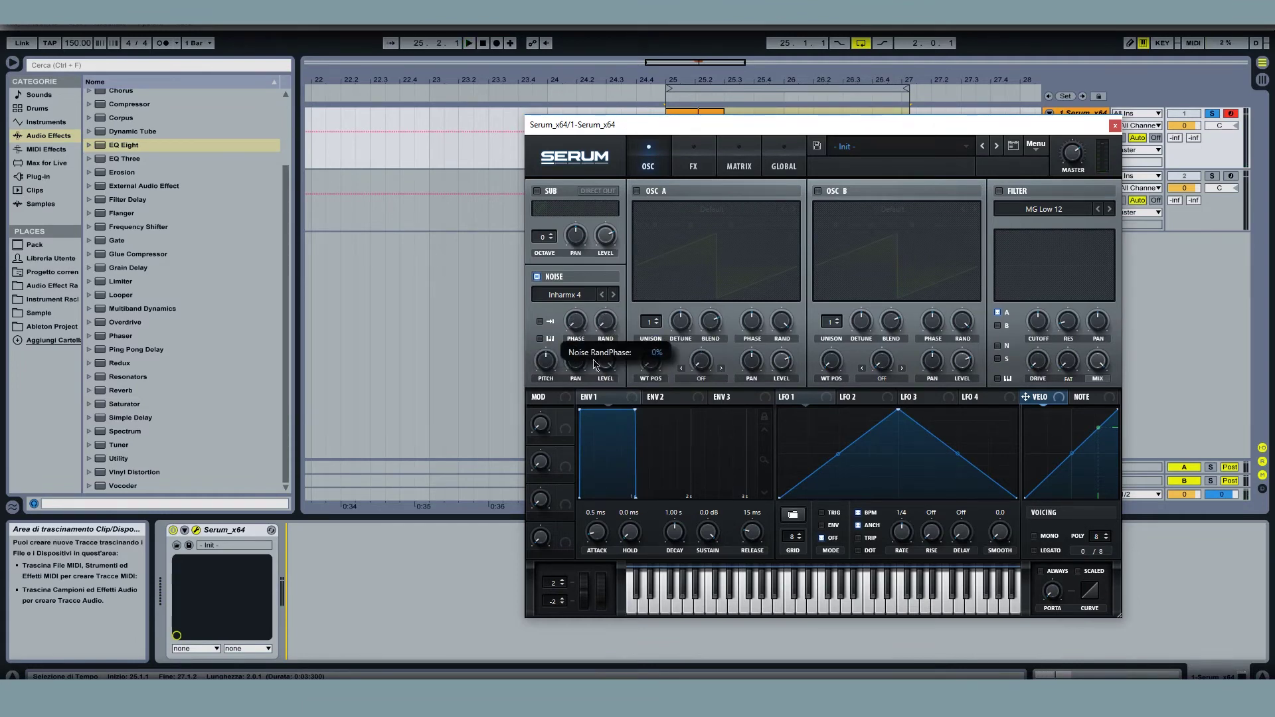
Step: Enable oscillator A, change its phase to compare it with the noise phase, and disable it again
{"action": "left_click", "coordinate": [654, 193]}
{"action": "left_click_drag", "start_coordinate": [787, 333], "coordinate": [787, 358]}
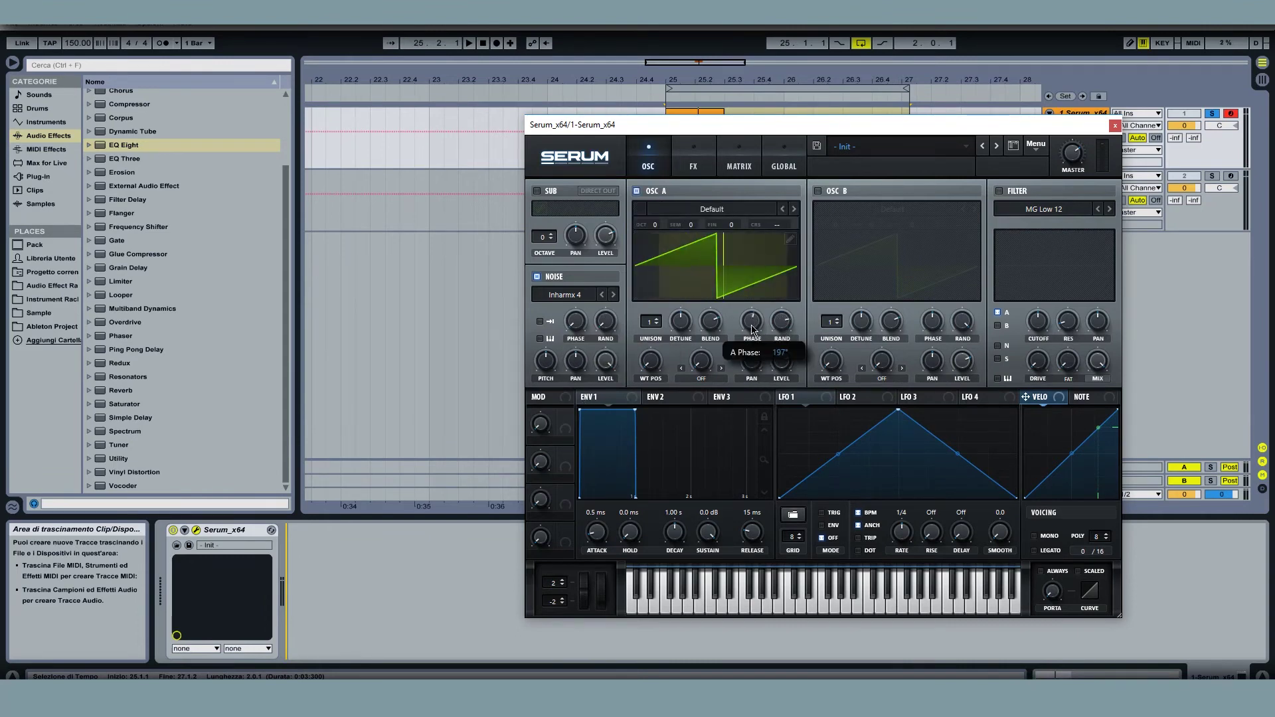
{"action": "left_click", "coordinate": [649, 194]}
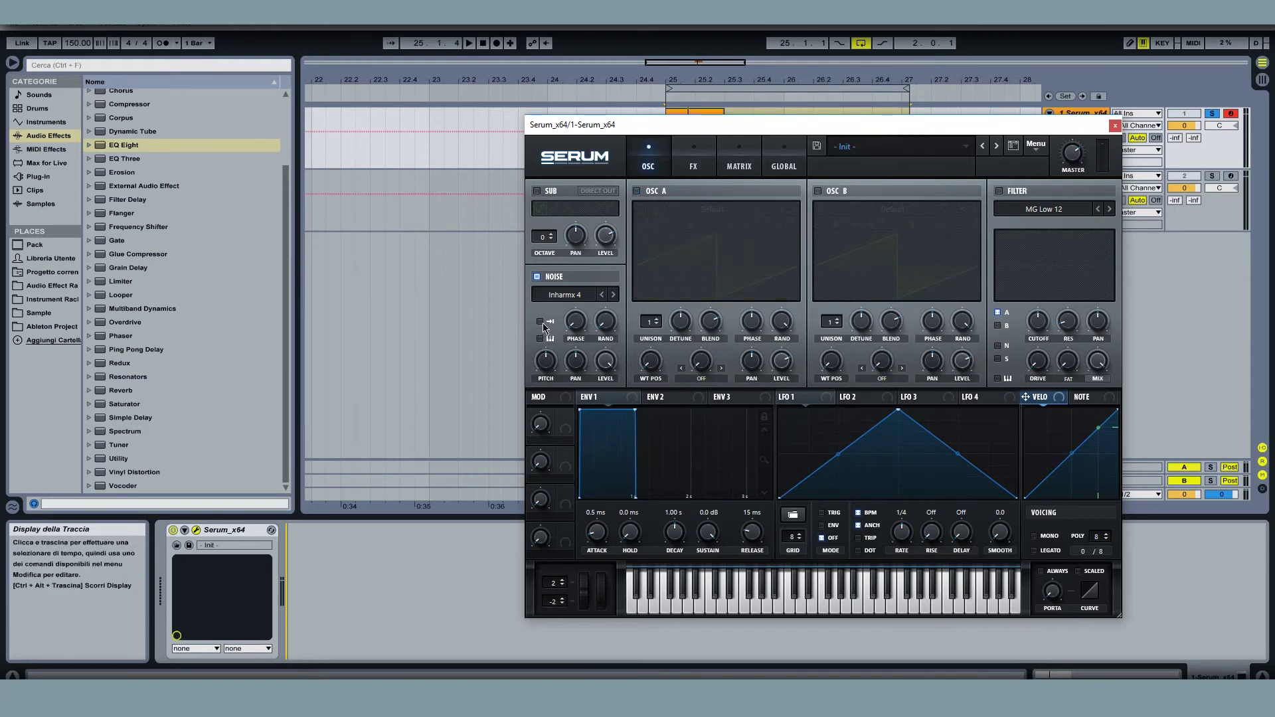
Step: Turn on the noise oscillator's one-shot mode and play it with the Serum MIDI clip lengthened to about bar 27
{"action": "left_click_drag", "start_coordinate": [684, 136], "coordinate": [967, 160]}
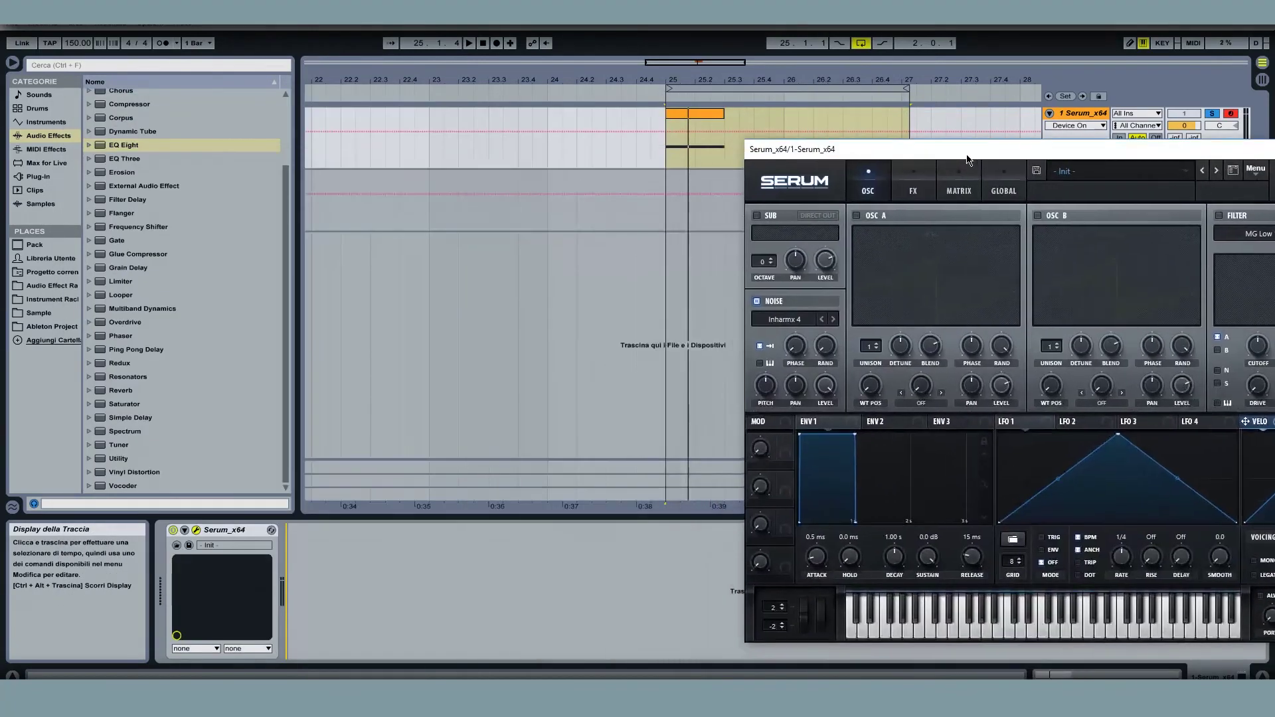
{"action": "left_click_drag", "start_coordinate": [712, 79], "coordinate": [480, 75]}
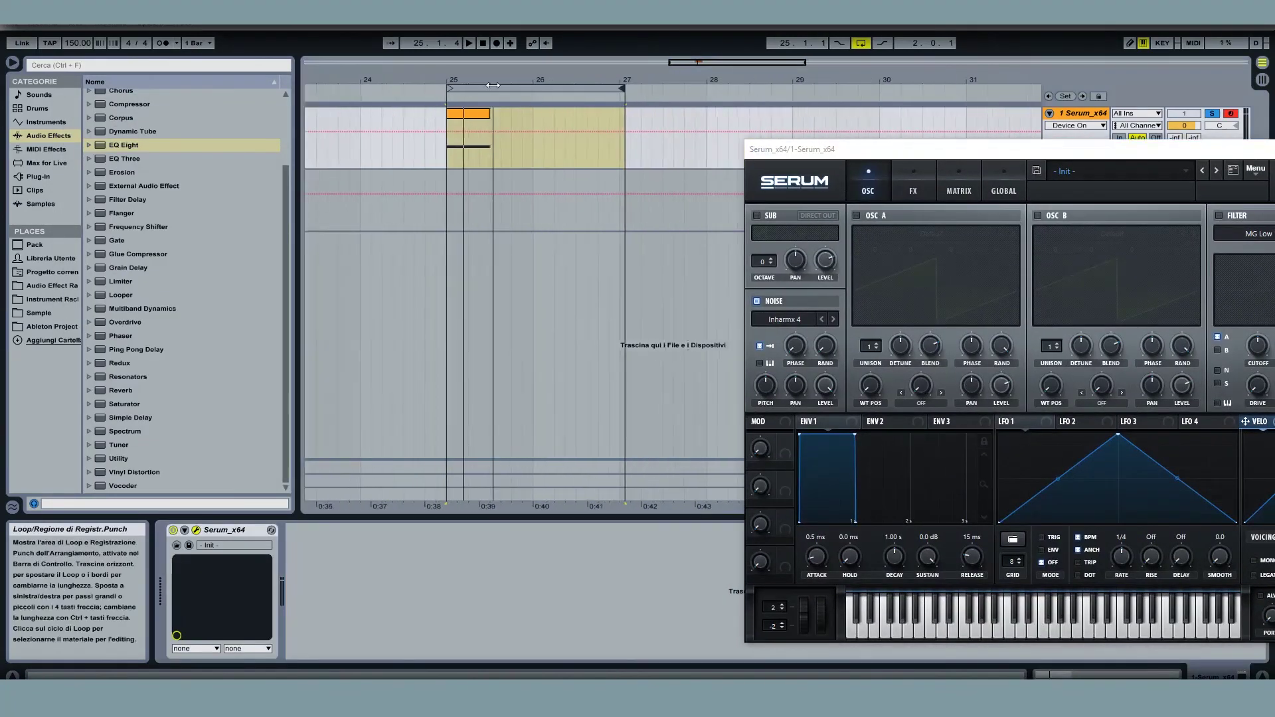
{"action": "left_click", "coordinate": [472, 114]}
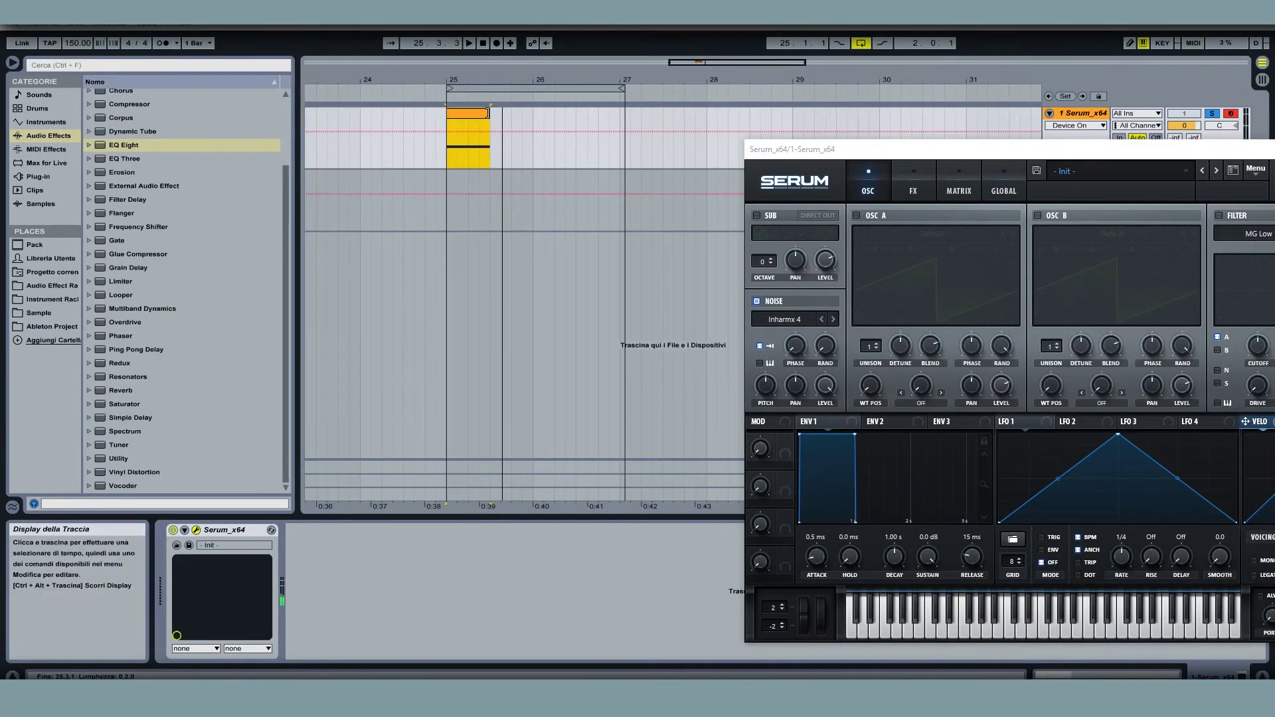
{"action": "left_click_drag", "start_coordinate": [490, 113], "coordinate": [621, 113]}
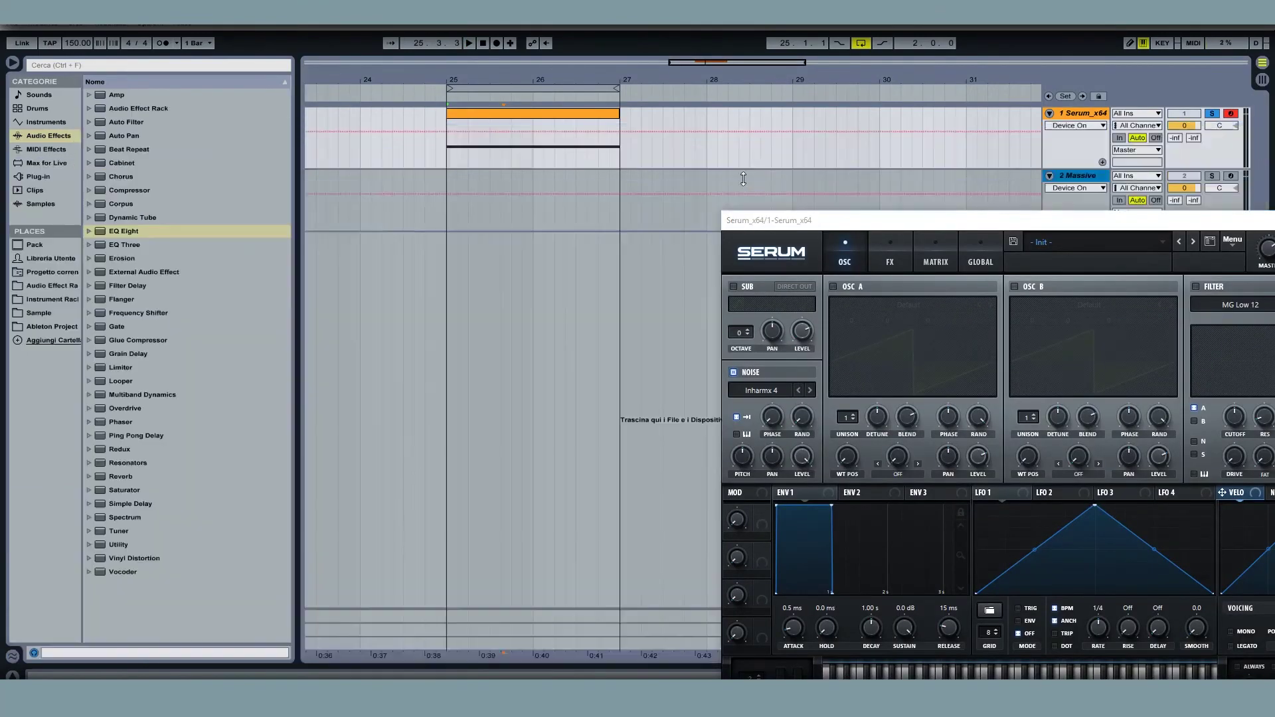
{"action": "key", "text": "space"}
Step: Switch the noise from one-shot to key tracking and select the F1 note in the Serum clip's MIDI editor
{"action": "left_click_drag", "start_coordinate": [791, 219], "coordinate": [703, 87]}
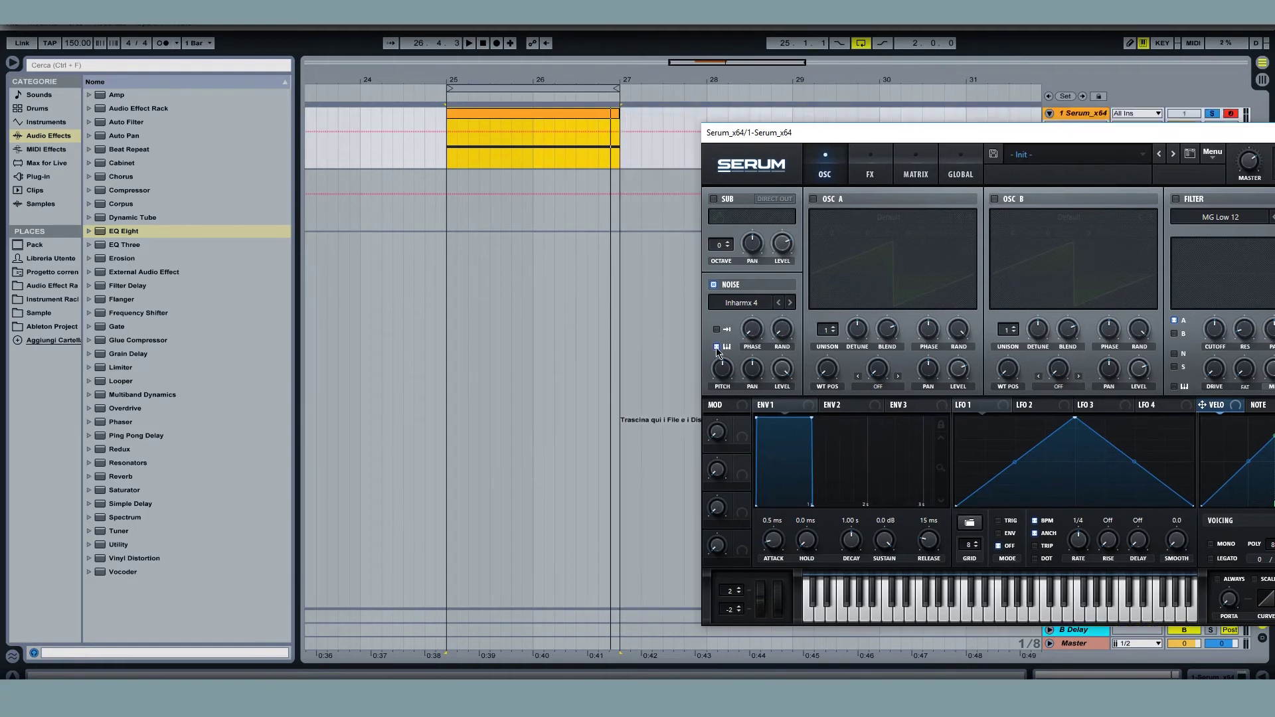
{"action": "left_click", "coordinate": [717, 347]}
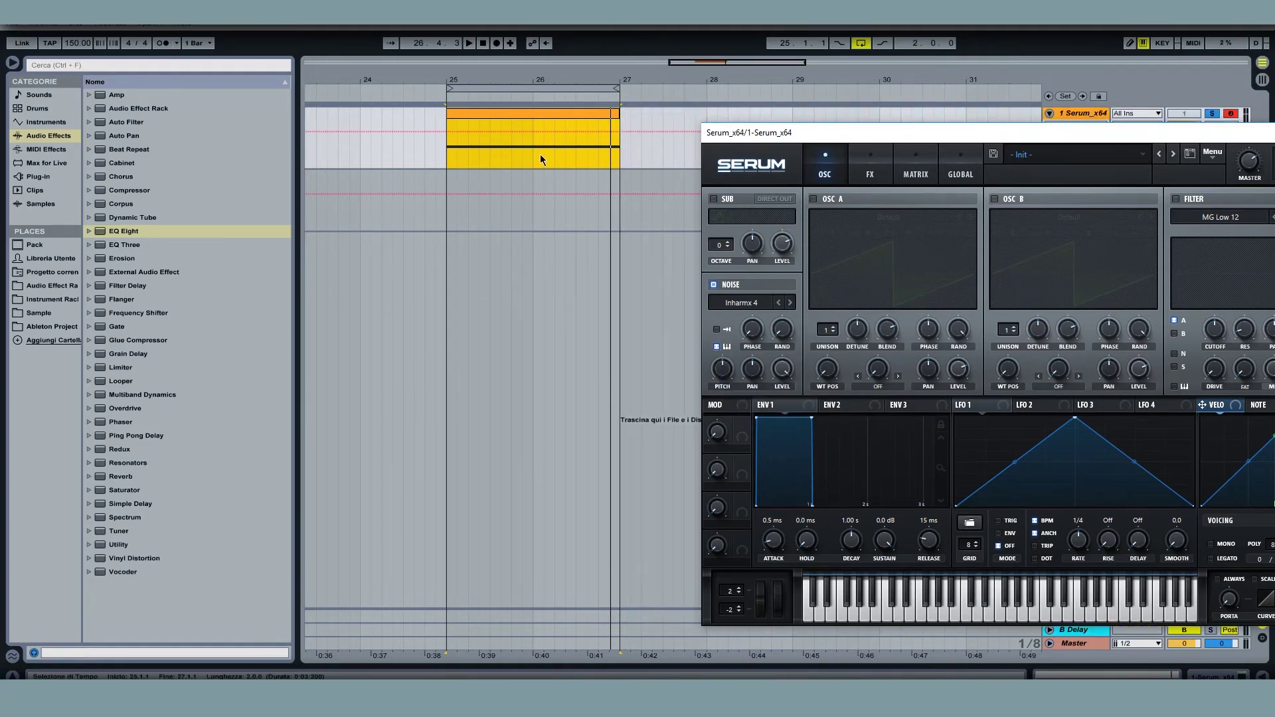
{"action": "left_click", "coordinate": [543, 117]}
{"action": "double_click", "coordinate": [543, 115]}
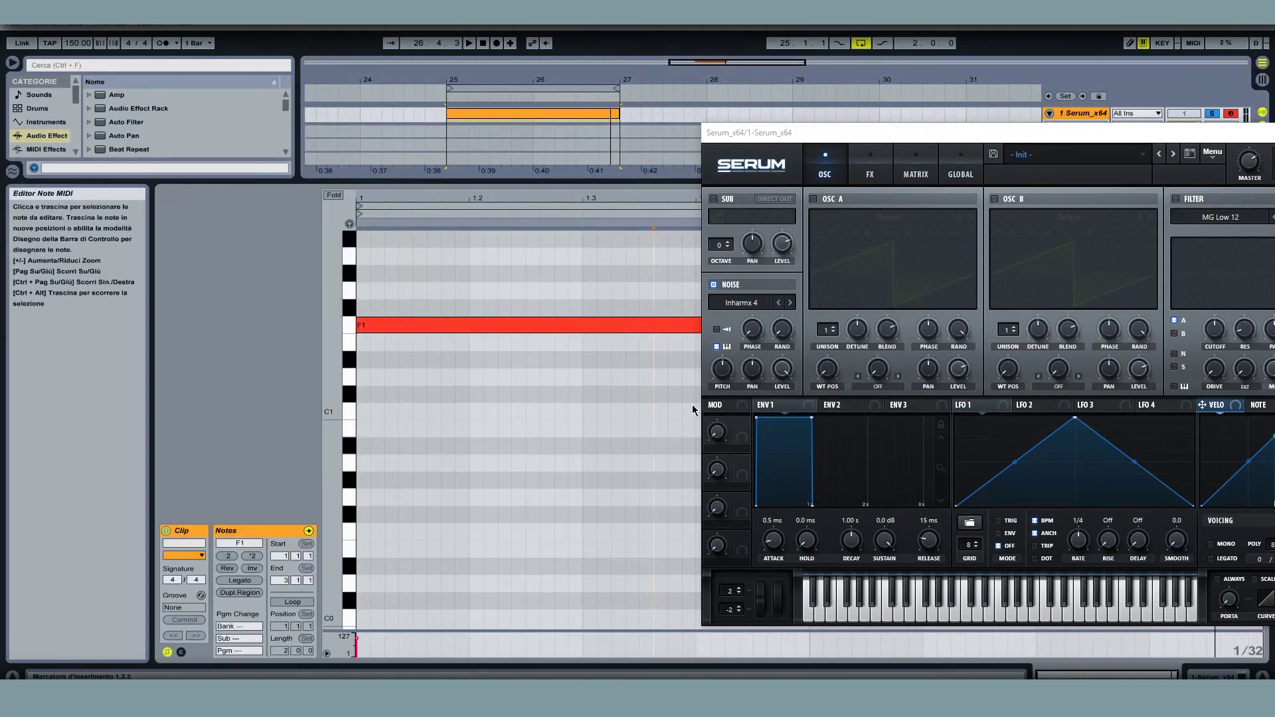
{"action": "key", "text": "space"}
{"action": "left_click", "coordinate": [611, 325]}
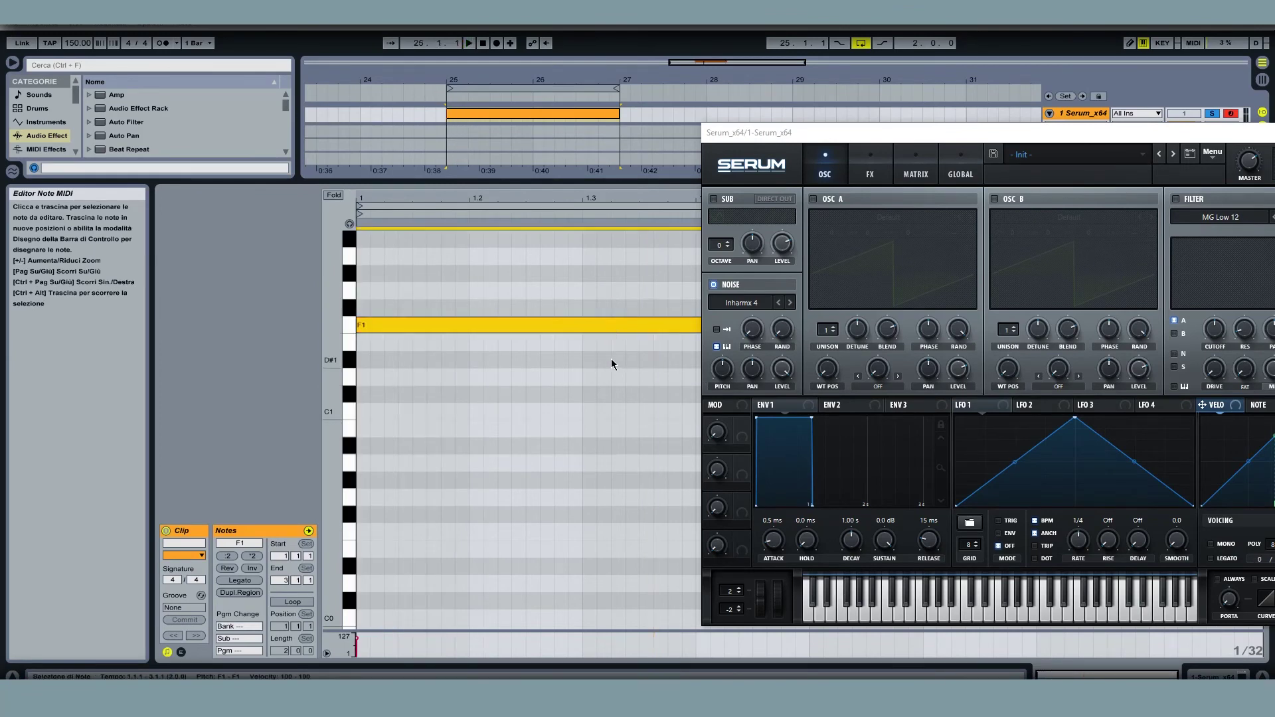
Step: Raise the clip's F1 note to C2 and play it to hear the noise follow the pitch
{"action": "key", "text": "Up"}
{"action": "key", "text": "Up"}
{"action": "key", "text": "Up"}
{"action": "key", "text": "Up"}
{"action": "key", "text": "Up"}
{"action": "key", "text": "Up"}
{"action": "key", "text": "Up"}
{"action": "key", "text": "space"}
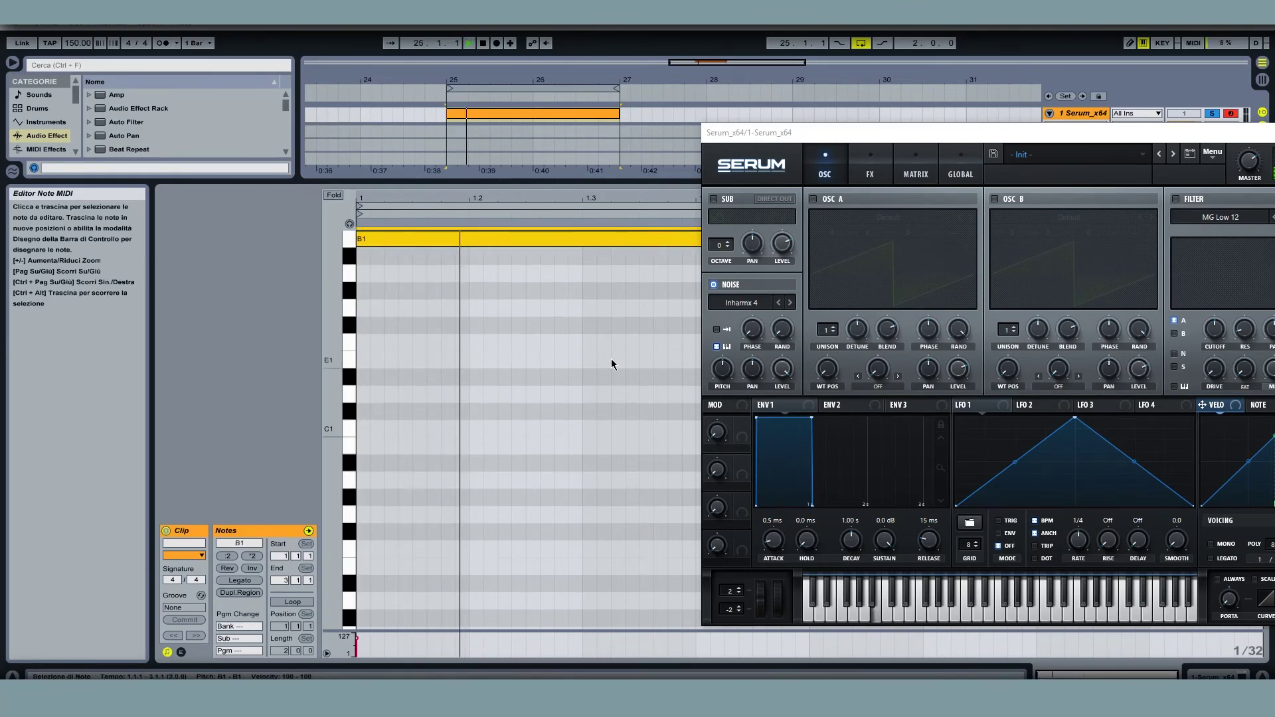
{"action": "key", "text": "space"}
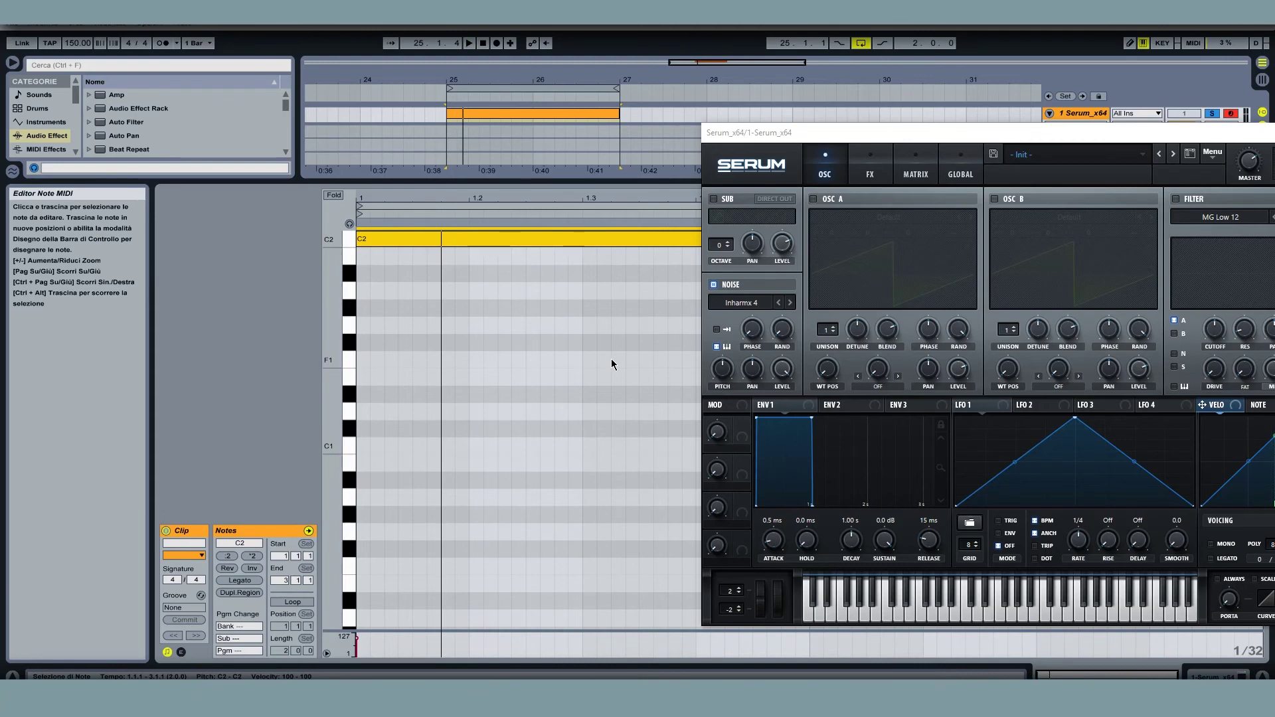
Step: Raise the selected note to D3 and play the key-tracked noise
{"action": "key", "text": "Up"}
{"action": "key", "text": "Up"}
{"action": "key", "text": "Up"}
{"action": "key", "text": "Up"}
{"action": "key", "text": "Up"}
{"action": "key", "text": "Up"}
{"action": "key", "text": "Up"}
{"action": "key", "text": "Up"}
{"action": "key", "text": "Up"}
{"action": "key", "text": "Up"}
{"action": "key", "text": "Up"}
{"action": "key", "text": "Up"}
{"action": "key", "text": "Up"}
{"action": "key", "text": "Up"}
{"action": "key", "text": "Up"}
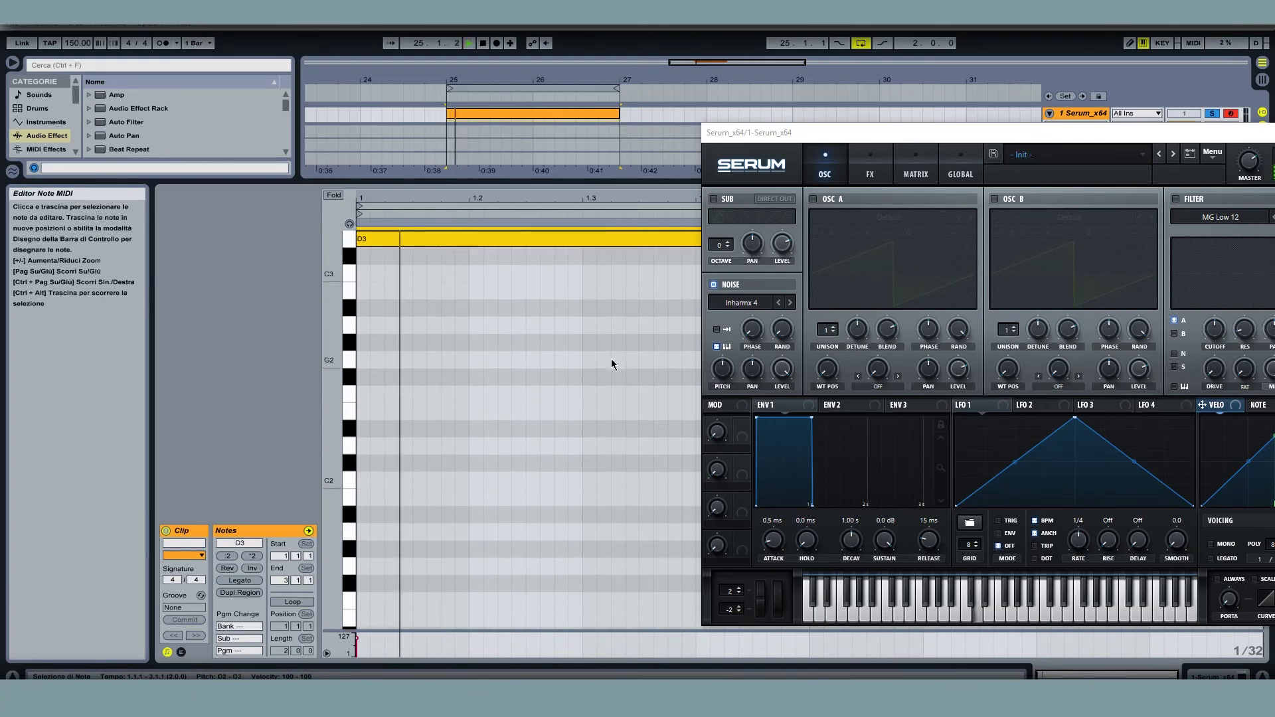
{"action": "key", "text": "space"}
Step: Audition higher pitches from F3 upward, and bring the note down to E3 for playback
{"action": "key", "text": "Up"}
{"action": "key", "text": "Up"}
{"action": "key", "text": "Up"}
{"action": "key", "text": "Up"}
{"action": "key", "text": "Up"}
{"action": "key", "text": "Up"}
{"action": "key", "text": "Up"}
{"action": "key", "text": "Up"}
{"action": "key", "text": "Up"}
{"action": "key", "text": "Up"}
{"action": "key", "text": "Up"}
{"action": "key", "text": "Up"}
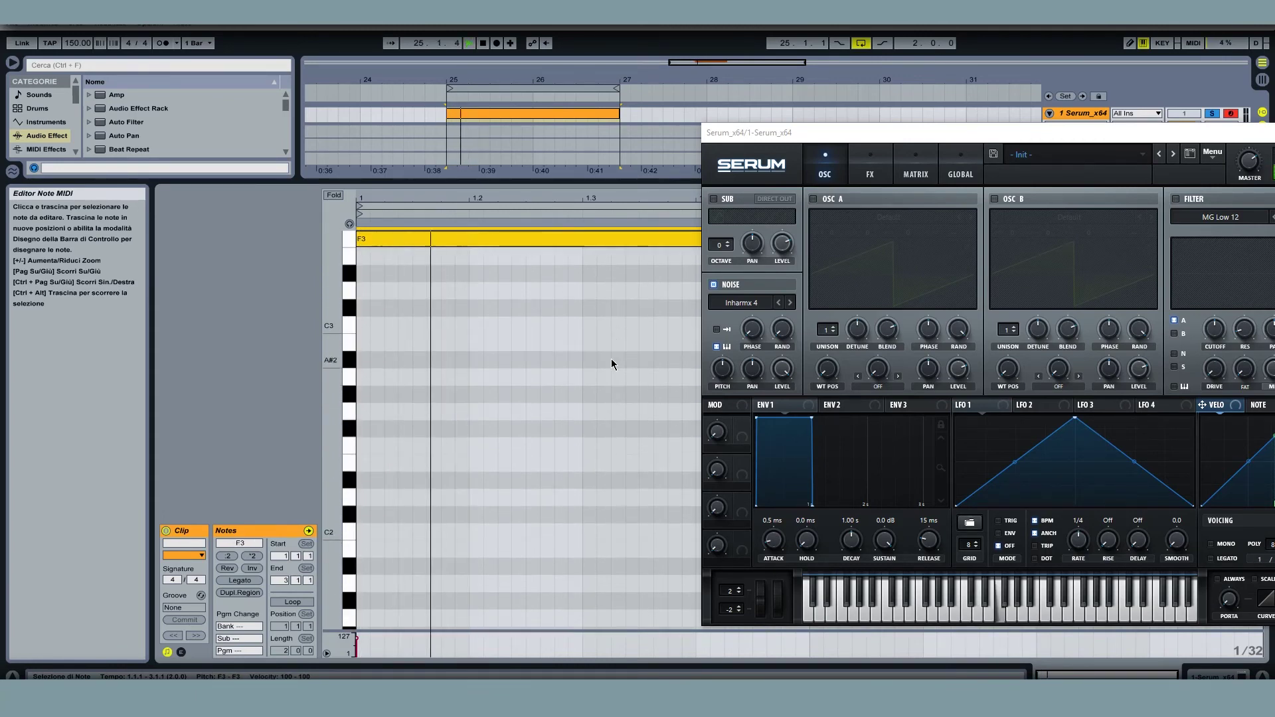
{"action": "key", "text": "space"}
{"action": "key", "text": "Down"}
{"action": "key", "text": "Down"}
{"action": "key", "text": "Down"}
{"action": "key", "text": "Down"}
{"action": "key", "text": "Down"}
{"action": "key", "text": "Down"}
{"action": "key", "text": "Down"}
{"action": "key", "text": "Down"}
{"action": "key", "text": "Down"}
{"action": "key", "text": "Down"}
{"action": "key", "text": "Down"}
{"action": "key", "text": "space"}
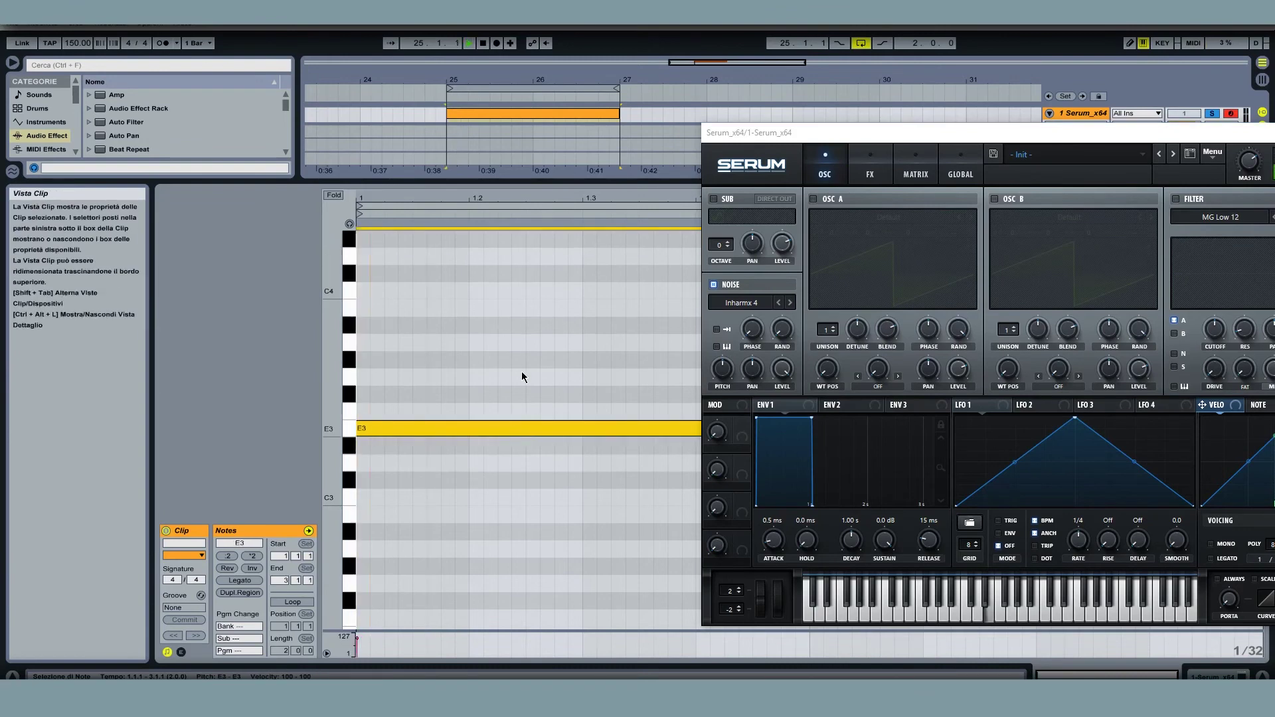
Step: Turn off noise key tracking and vary the noise pitch during playback, trying 86% and 82% before lowering it
{"action": "key", "text": "space"}
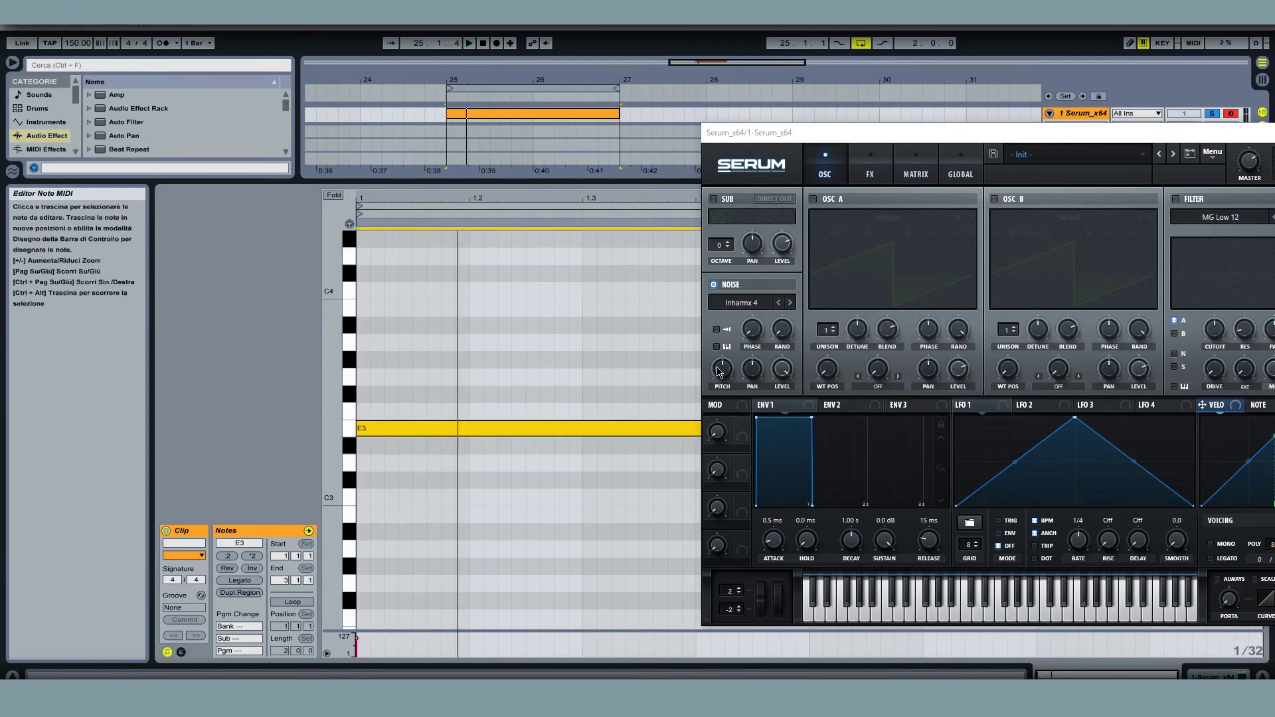
{"action": "key", "text": "space"}
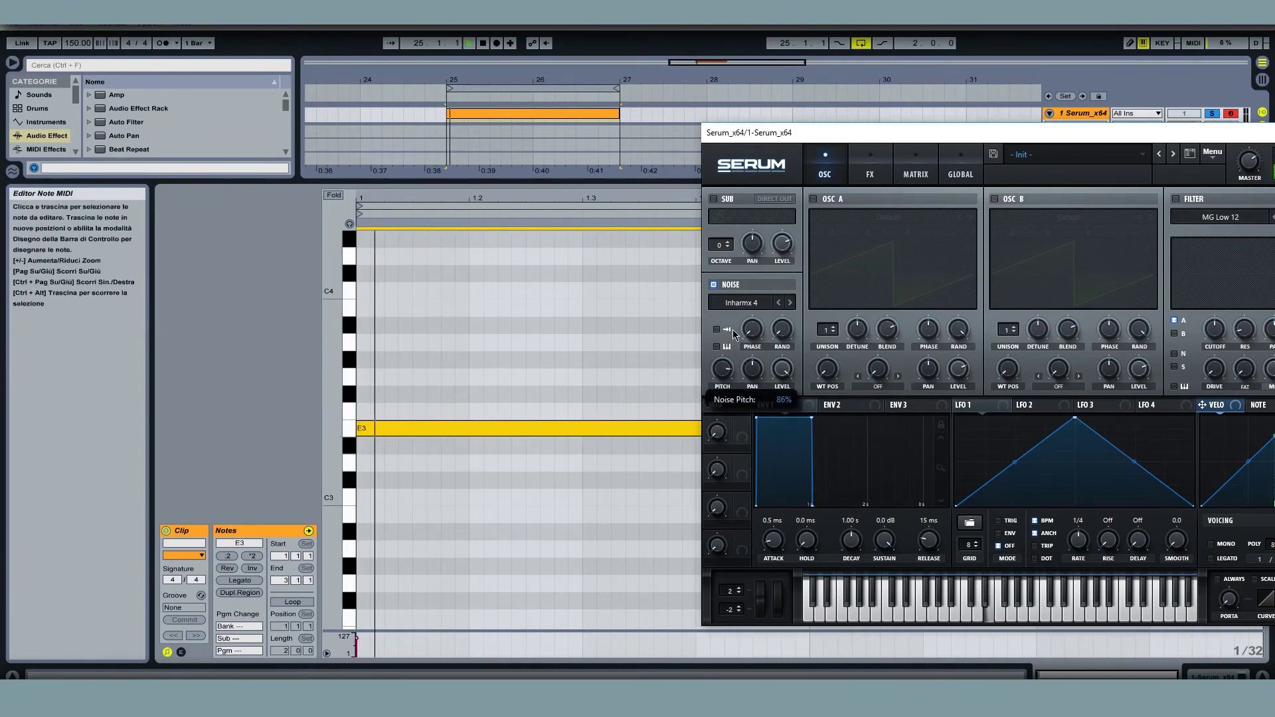
{"action": "key", "text": "space"}
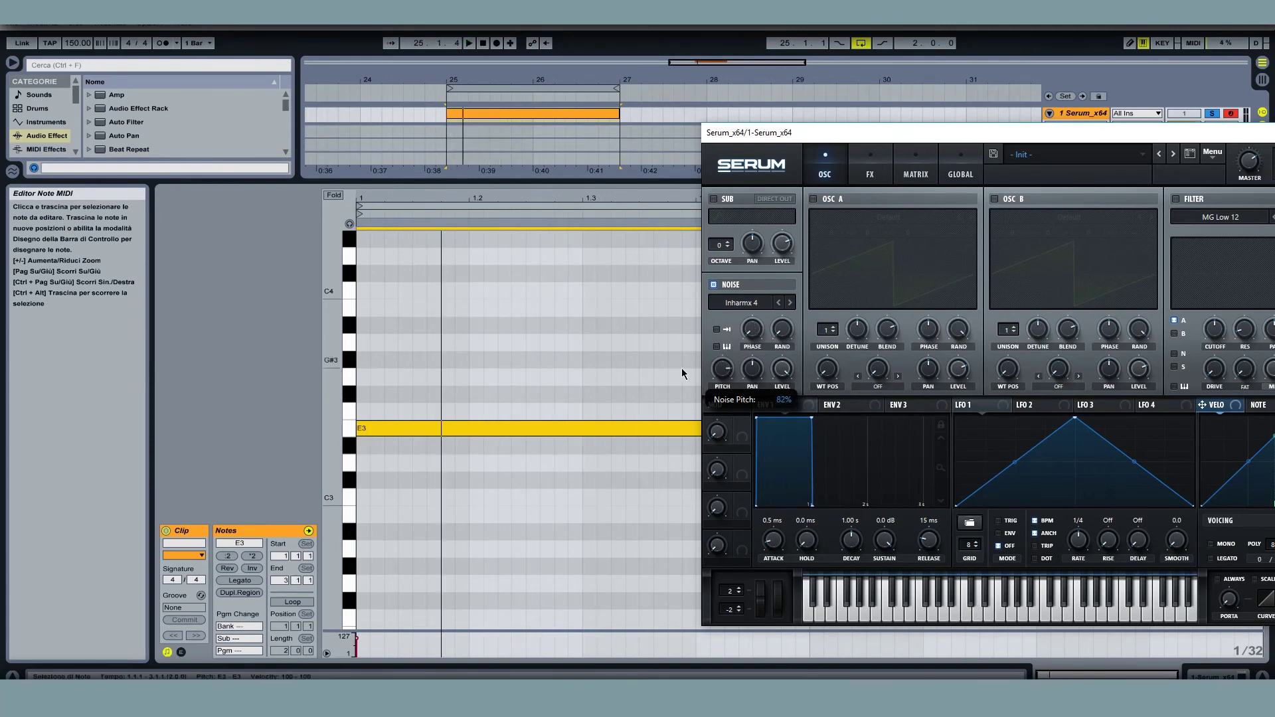
{"action": "left_click_drag", "start_coordinate": [723, 369], "coordinate": [721, 392]}
{"action": "key", "text": "space"}
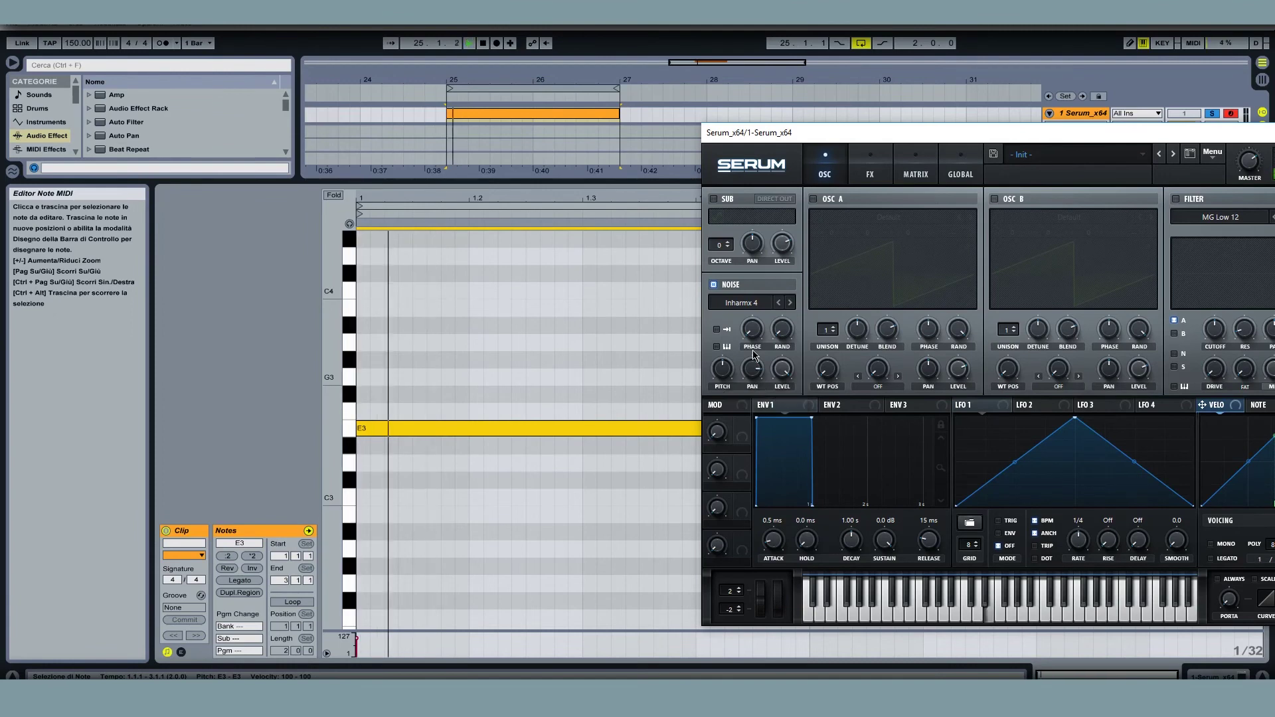
Step: Turn on oscillator A, set its warp mode to FM NoiseOsc, and play it with the warp amount at 53%
{"action": "left_click_drag", "start_coordinate": [785, 134], "coordinate": [560, 115]}
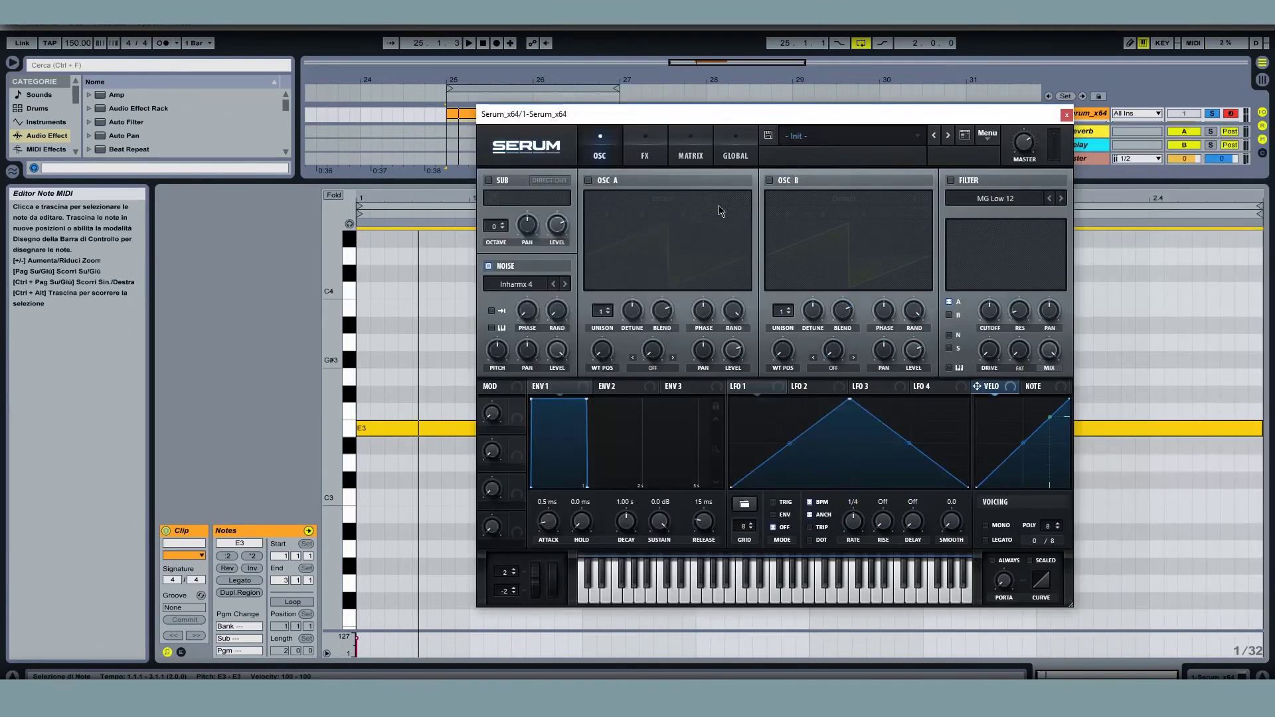
{"action": "left_click", "coordinate": [588, 181]}
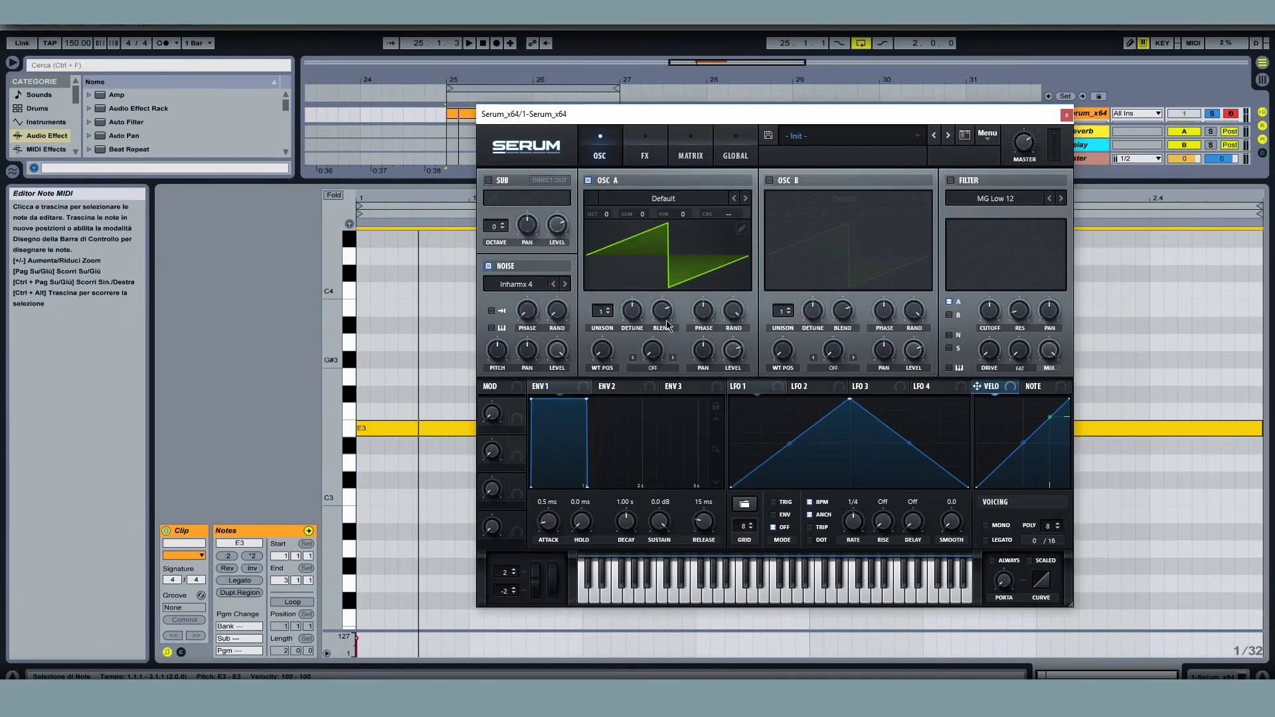
{"action": "left_click", "coordinate": [662, 368]}
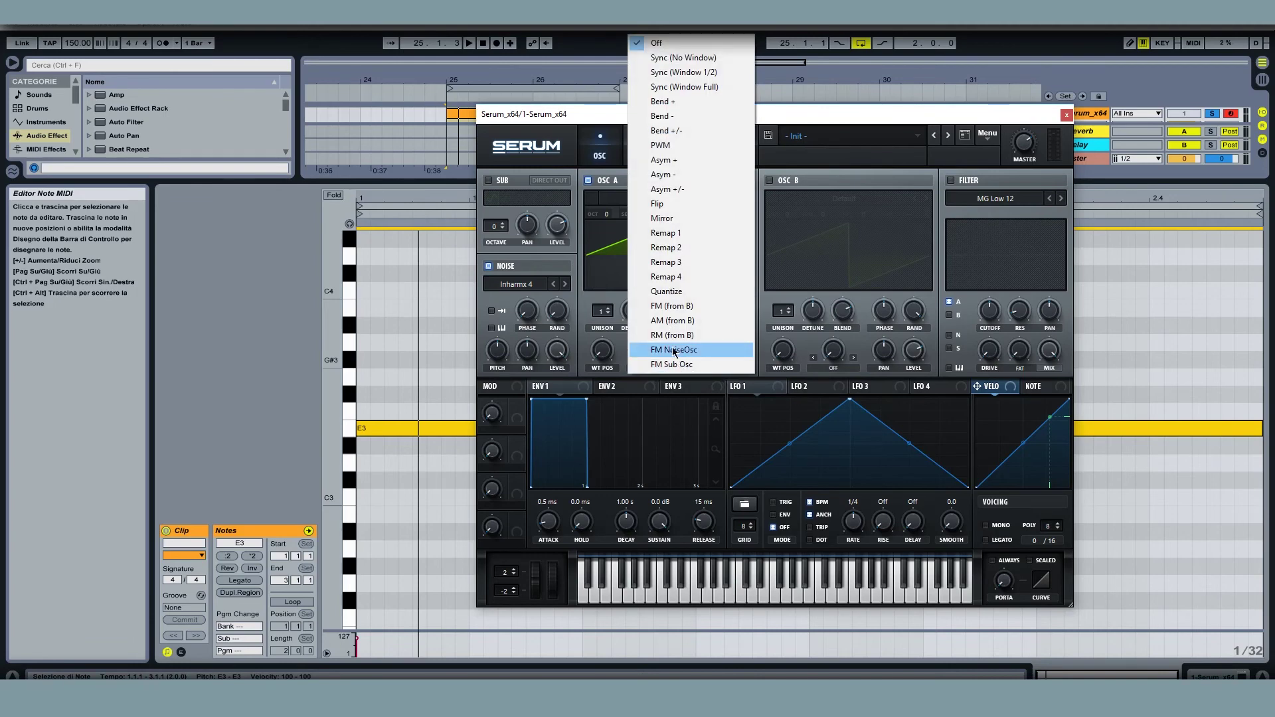
{"action": "left_click", "coordinate": [694, 352]}
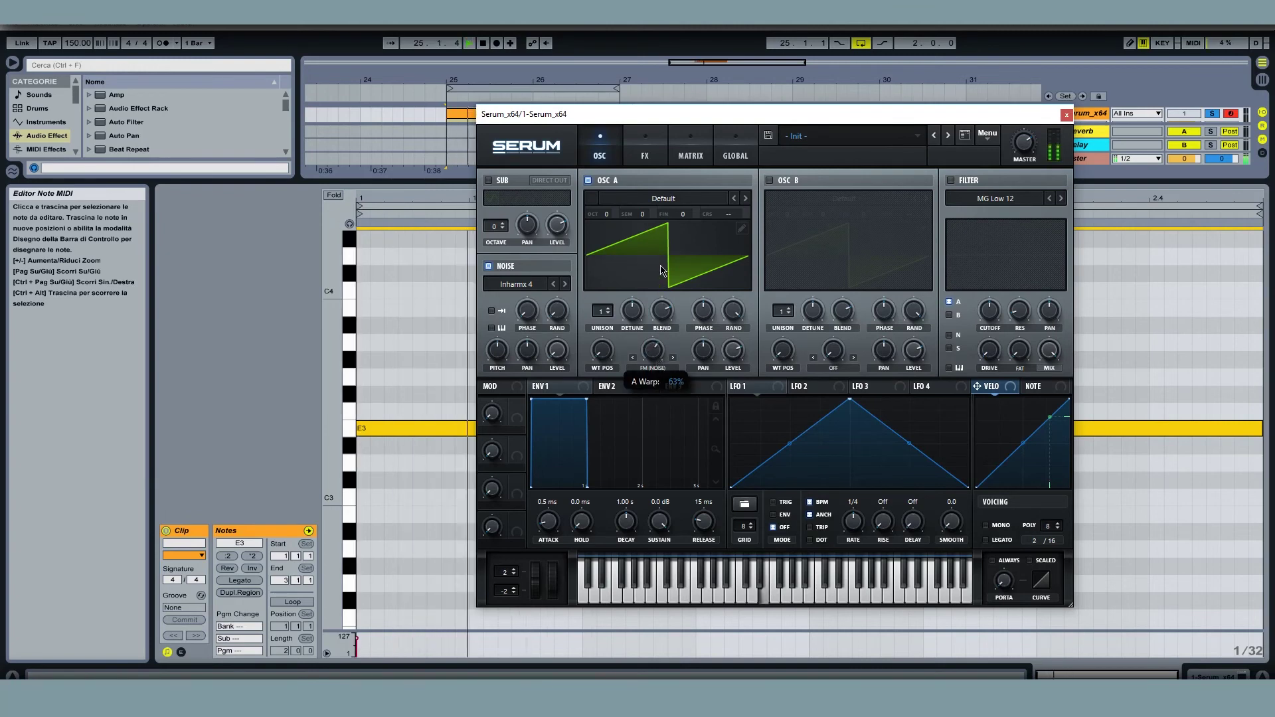
Step: Load the AlphaNz noise sample and audition it and the following noise samples as the FM source for oscillator A
{"action": "left_click", "coordinate": [518, 284]}
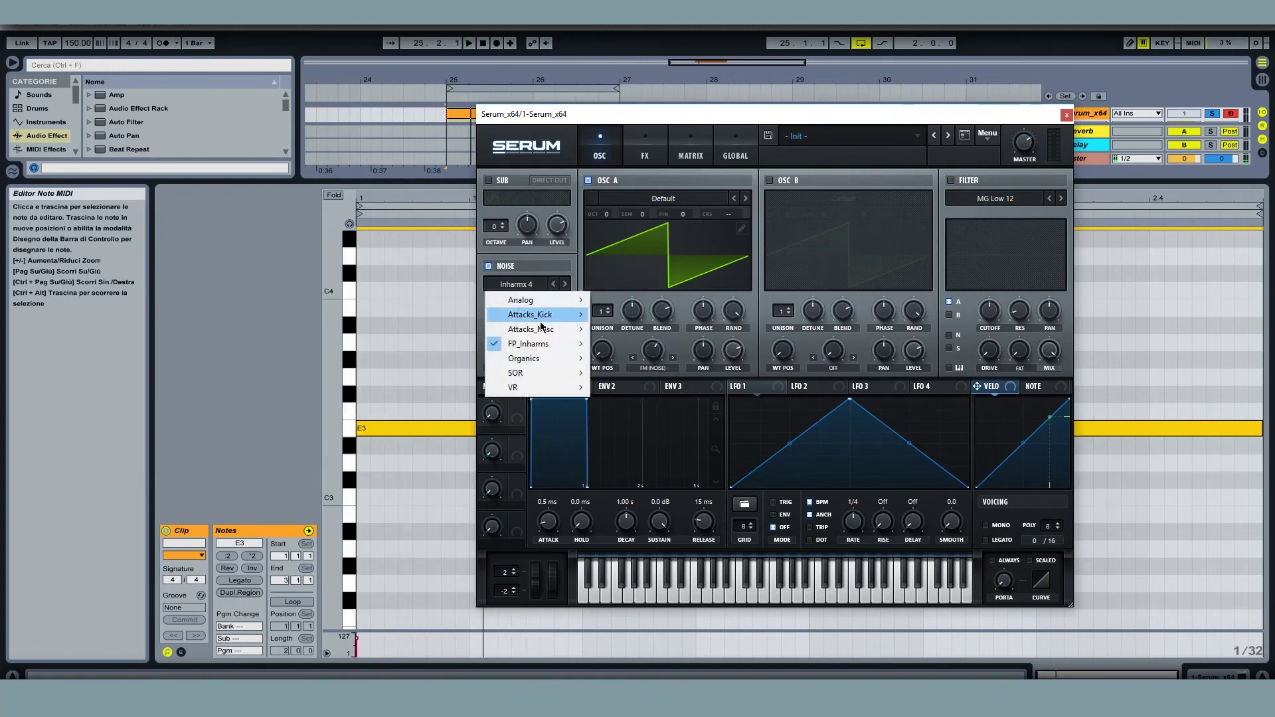
{"action": "mouse_move", "coordinate": [551, 301]}
{"action": "left_click", "coordinate": [595, 307]}
{"action": "key", "text": "space"}
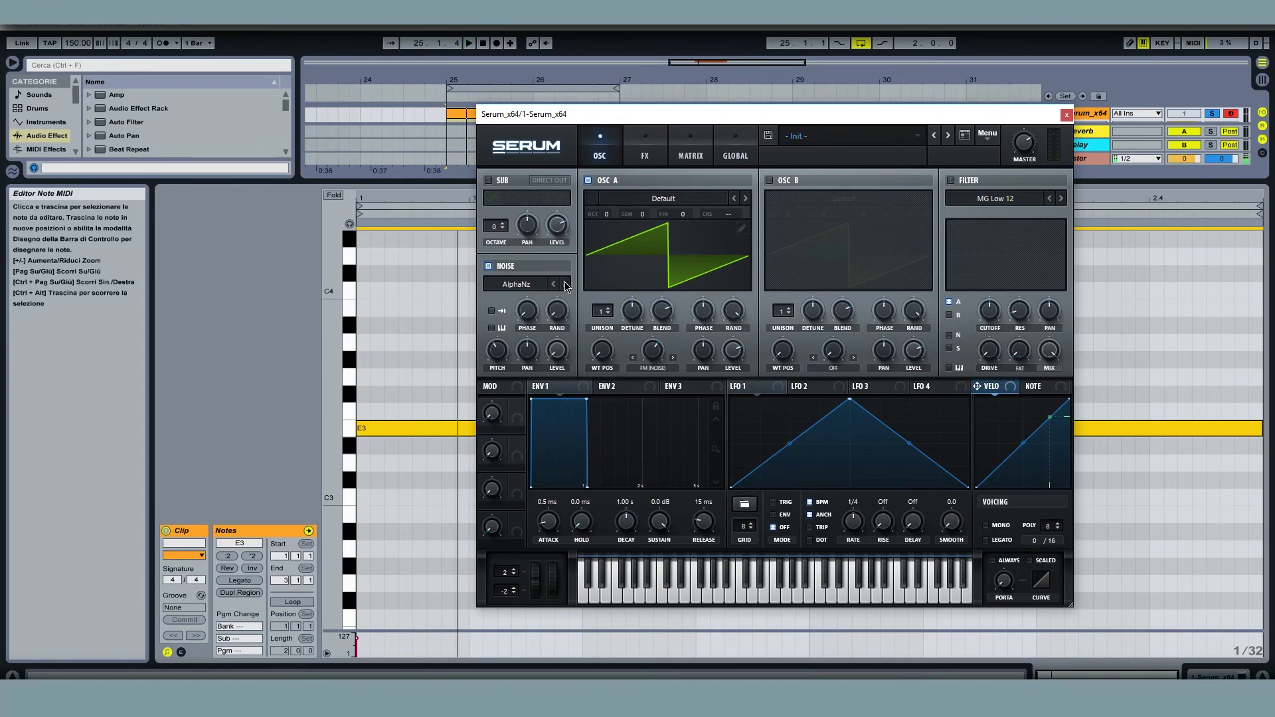
{"action": "left_click", "coordinate": [565, 285]}
{"action": "key", "text": "space"}
{"action": "left_click", "coordinate": [566, 284]}
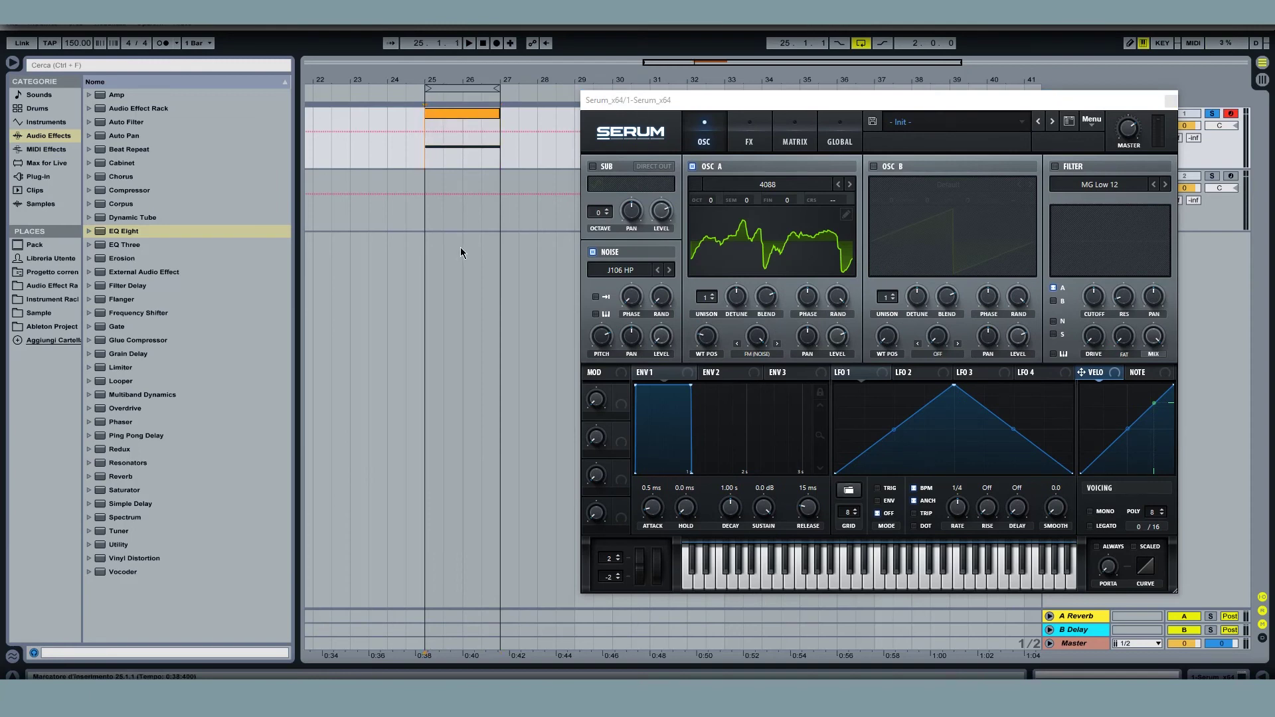
{"action": "left_click_drag", "start_coordinate": [425, 165], "coordinate": [495, 162]}
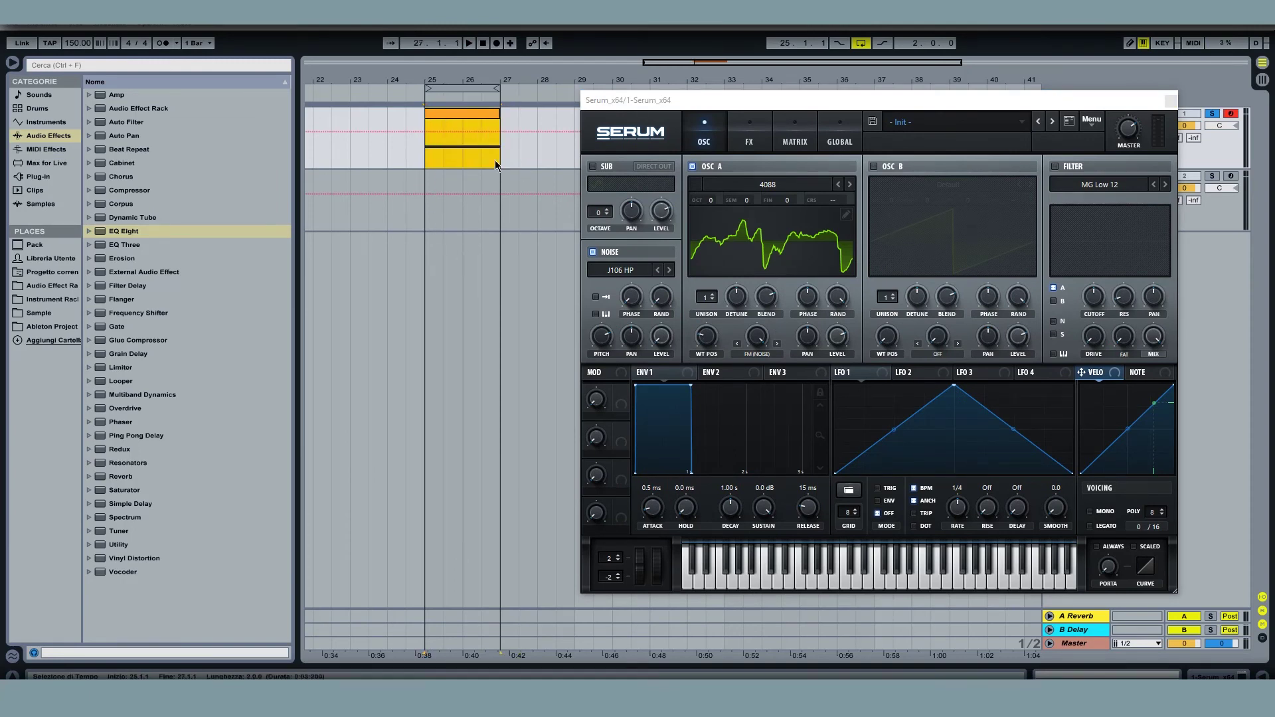
{"action": "left_click", "coordinate": [422, 154]}
{"action": "left_click_drag", "start_coordinate": [889, 101], "coordinate": [701, 84]}
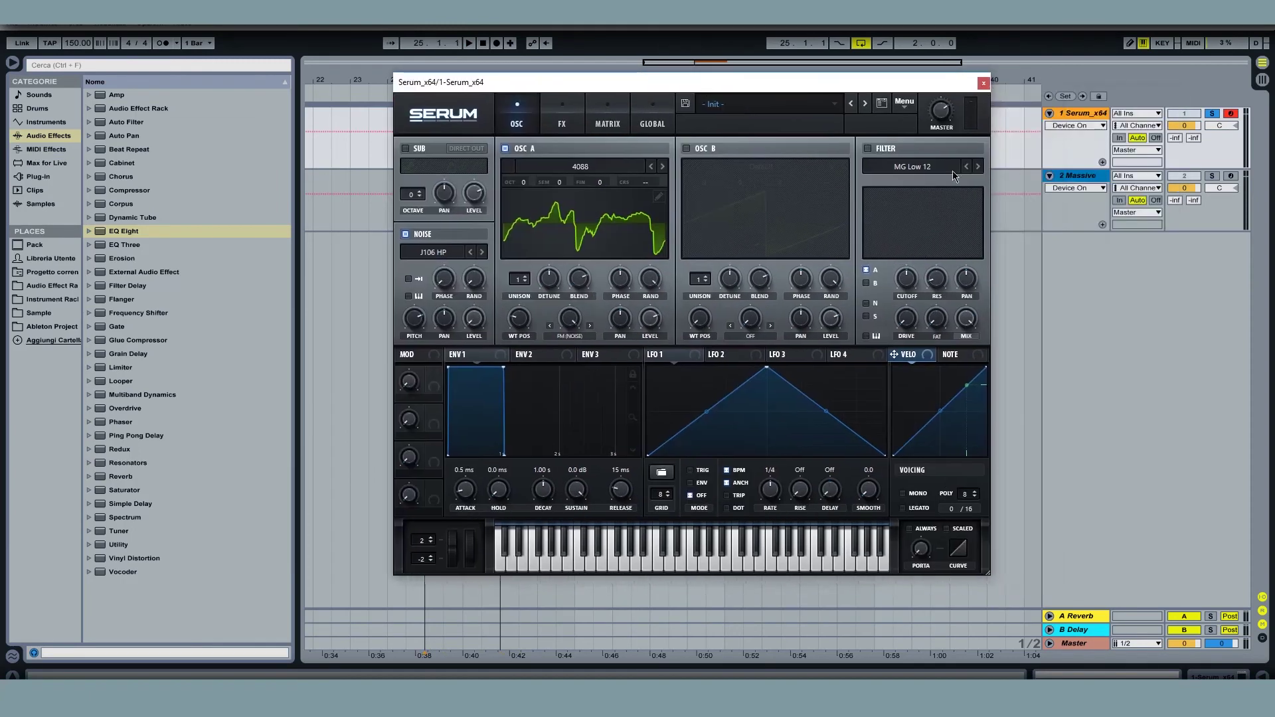
{"action": "left_click_drag", "start_coordinate": [912, 84], "coordinate": [1140, 105]}
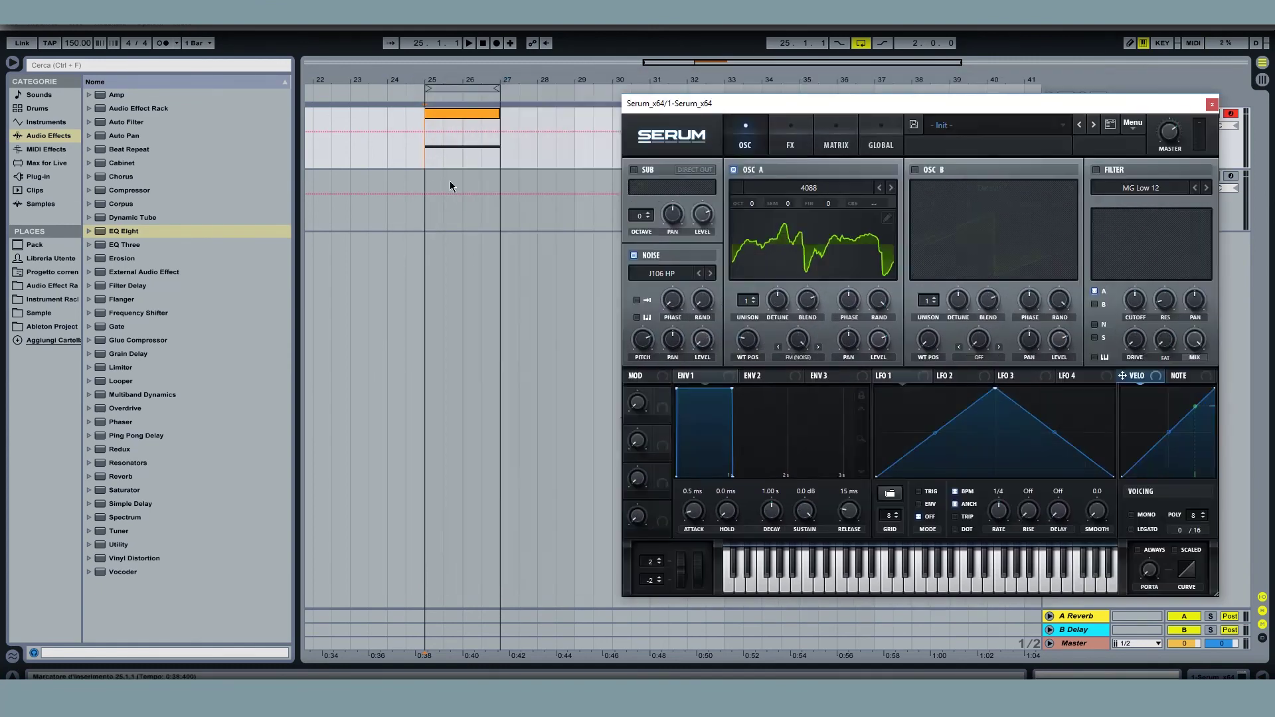
{"action": "mouse_move", "coordinate": [426, 161]}
{"action": "left_mouse_down"}
{"action": "mouse_move", "coordinate": [501, 159]}
{"action": "mouse_move", "coordinate": [438, 161]}
{"action": "left_mouse_up"}
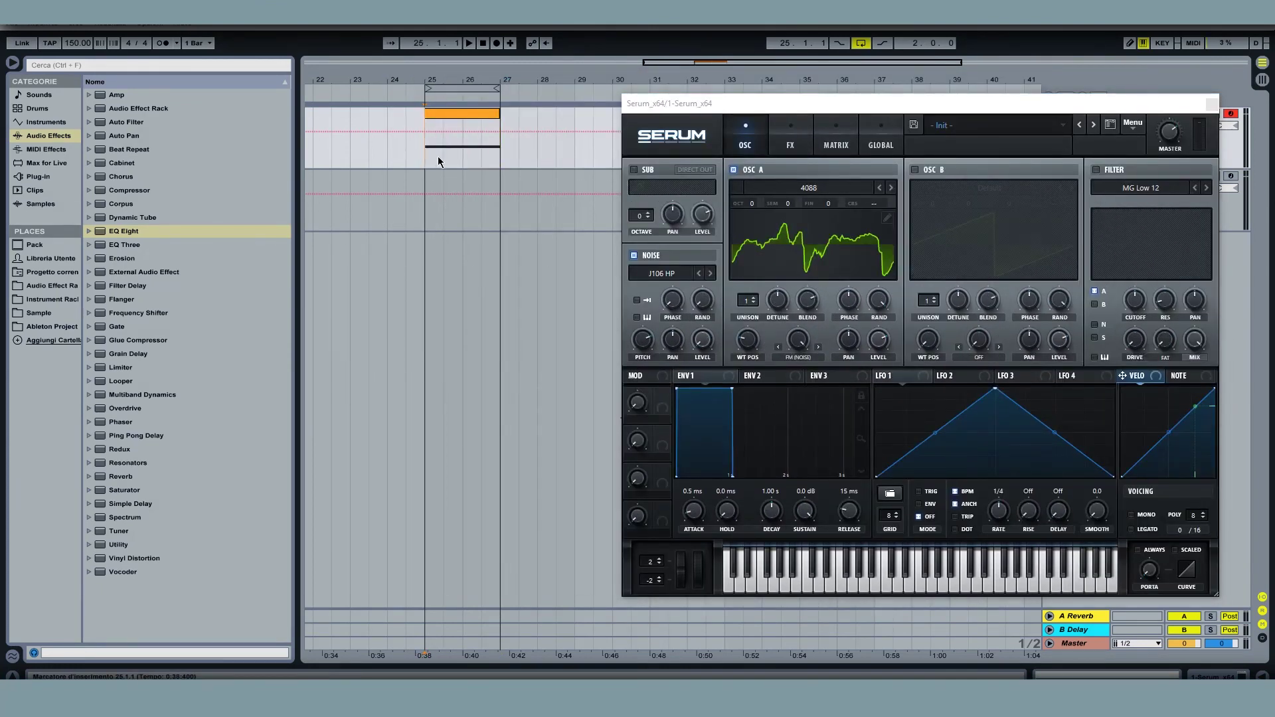
{"action": "left_click_drag", "start_coordinate": [899, 106], "coordinate": [777, 101]}
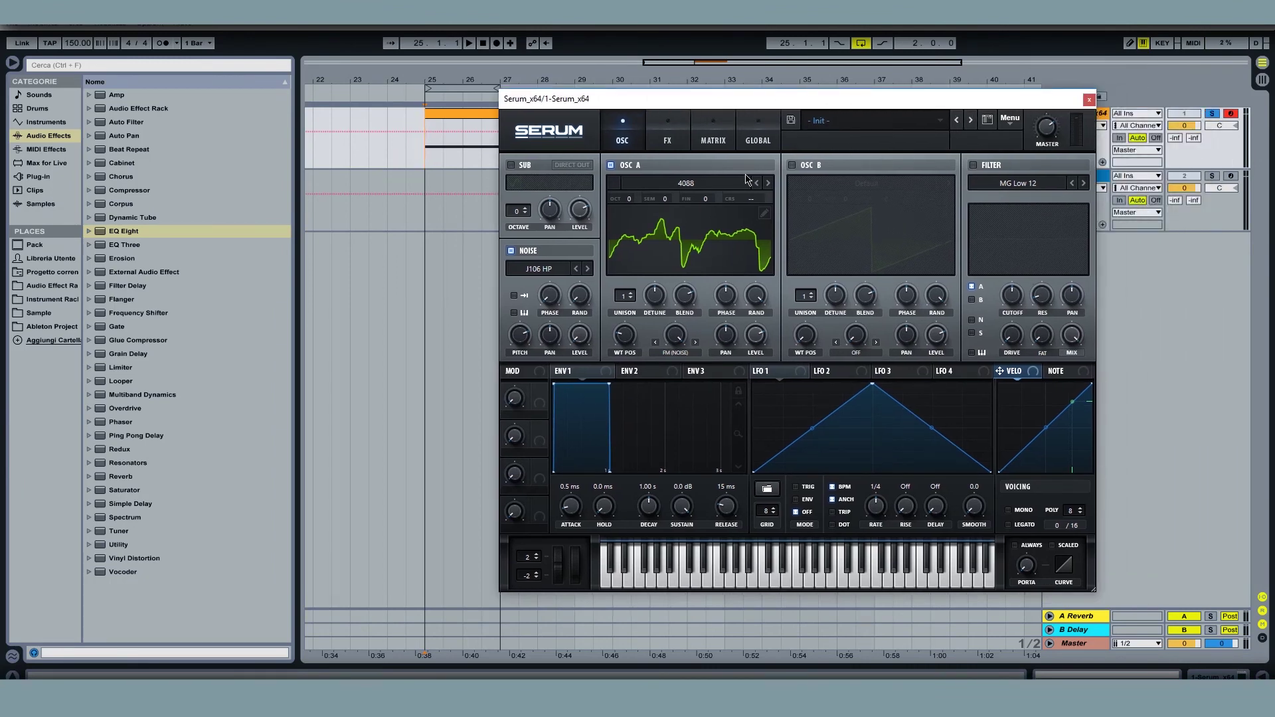
{"action": "left_click", "coordinate": [764, 213]}
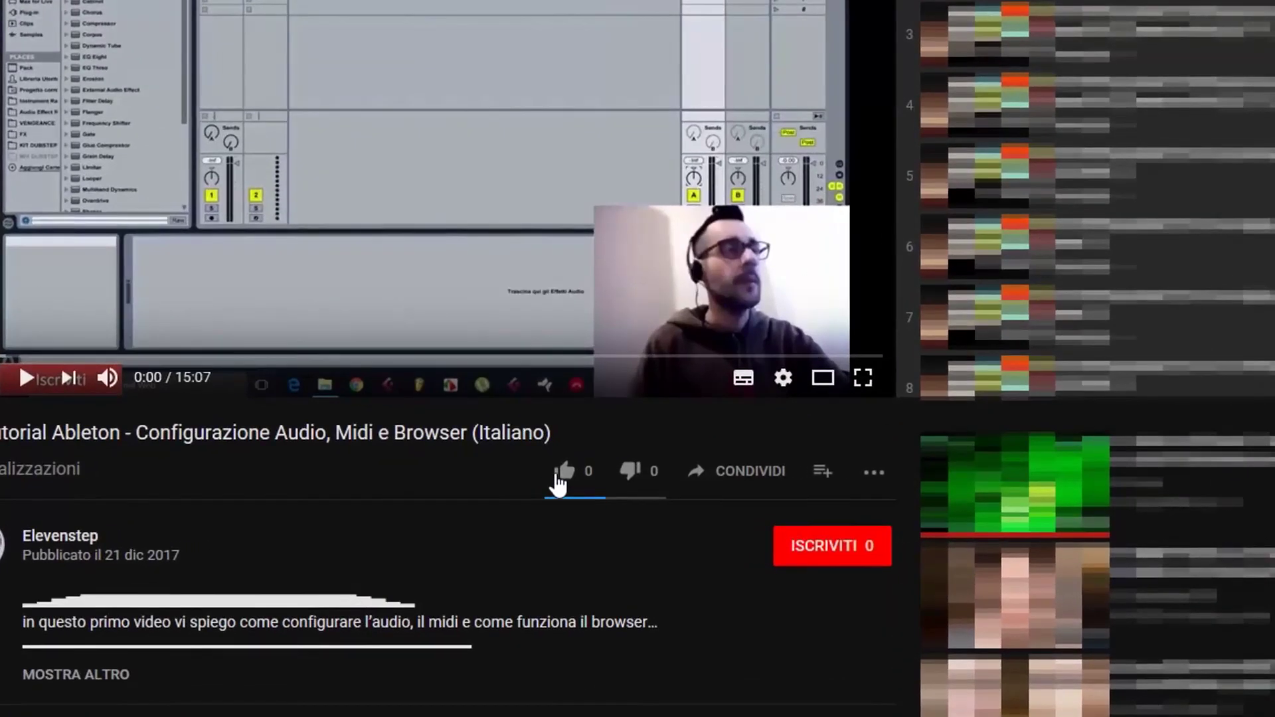
Step: On YouTube, like the Ableton tutorial video and subscribe to its channel with notifications on
{"action": "left_click", "coordinate": [565, 479]}
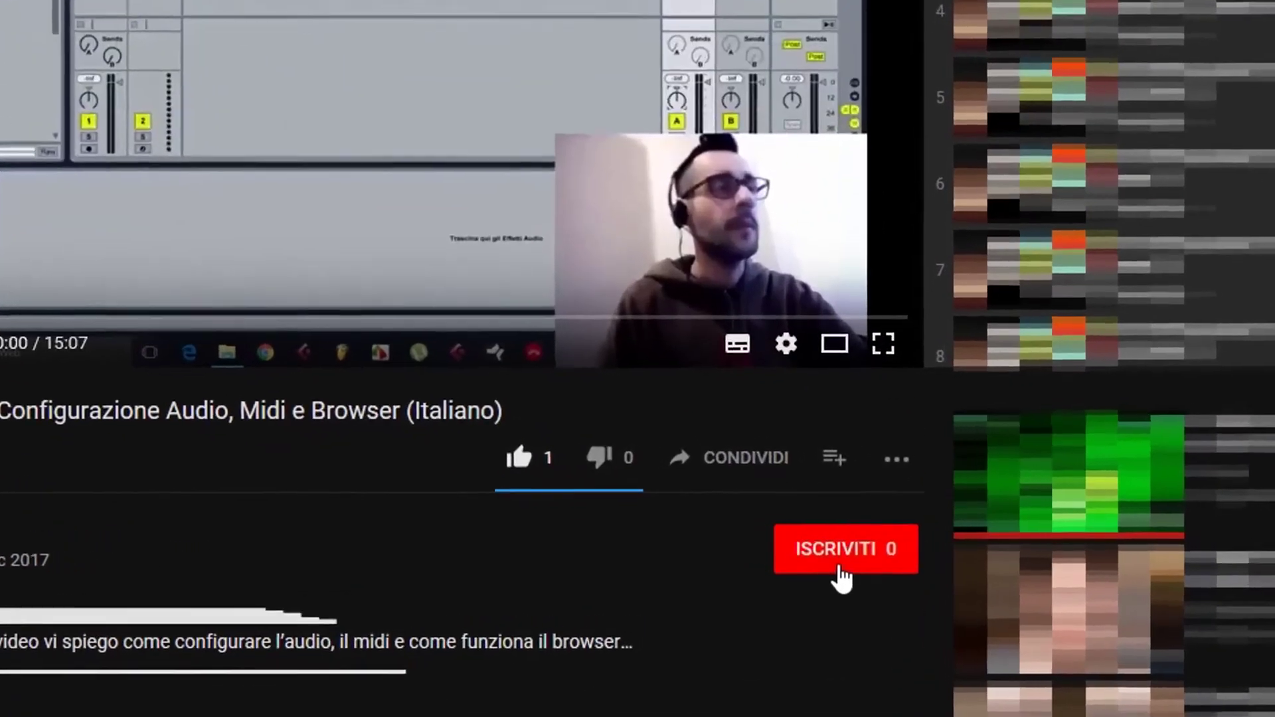
{"action": "left_click", "coordinate": [870, 560]}
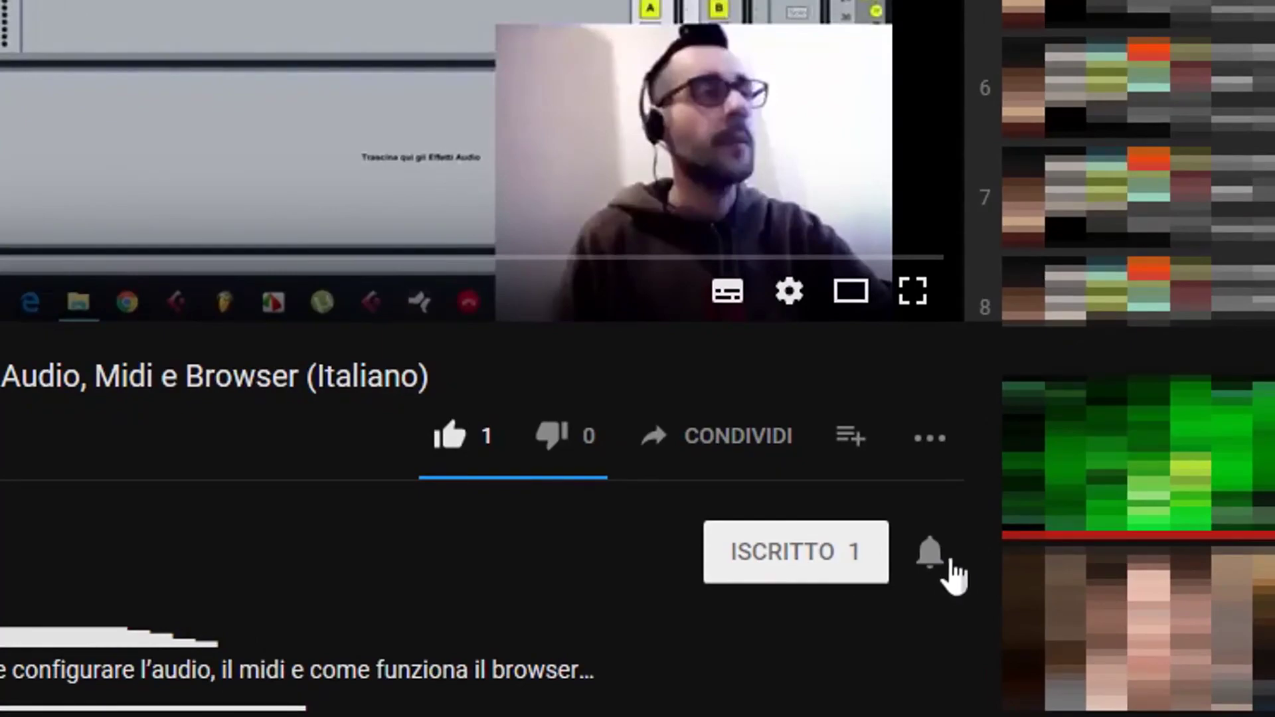
{"action": "left_click", "coordinate": [915, 556]}
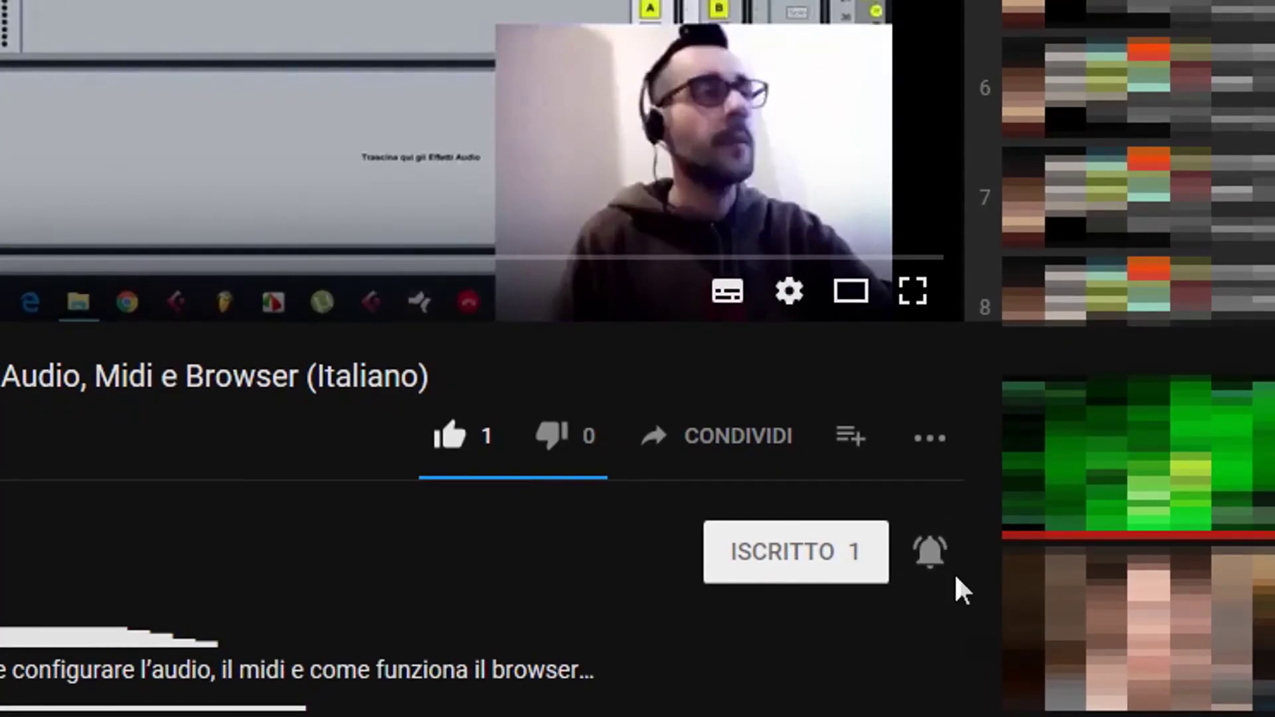